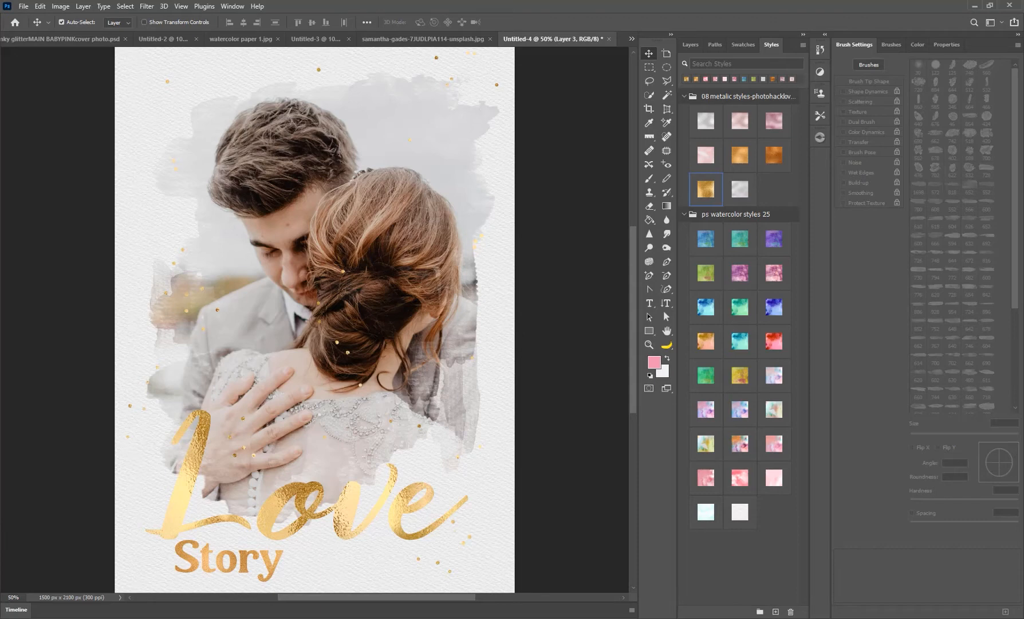
Activate the Brush tool and review the installed watercolor brush sets.
click(649, 179)
click(76, 23)
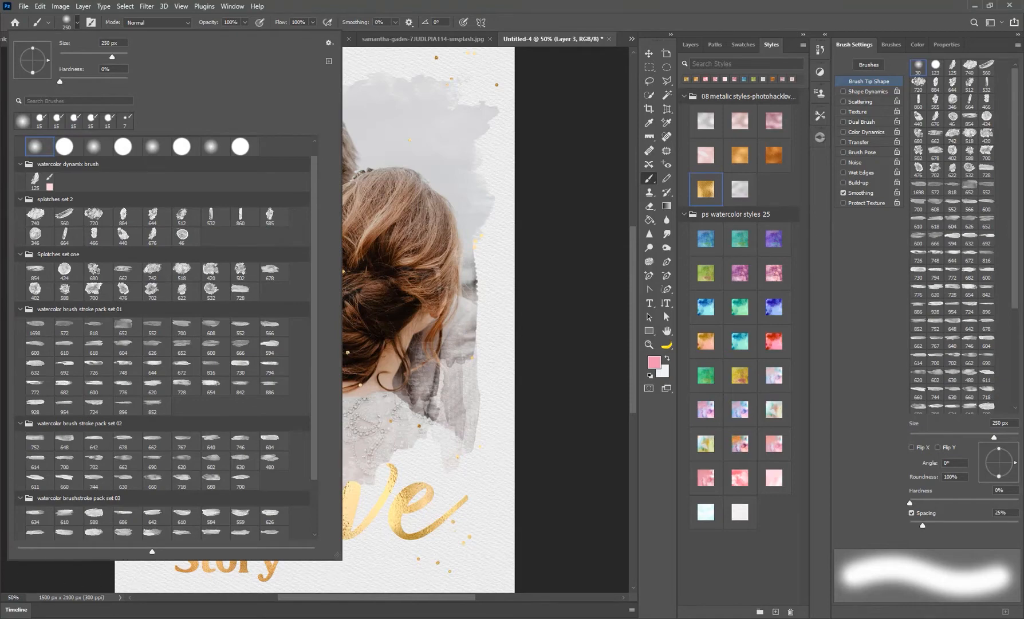
key(Escape)
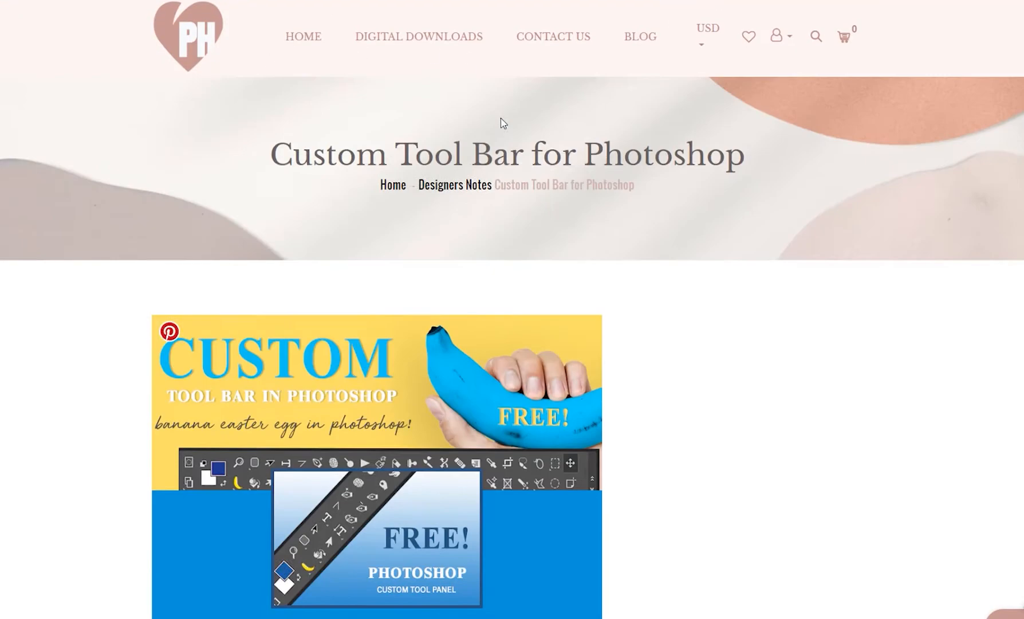
In the Photohacklovers web store's digital downloads, search for watercolor brush and open the Watercolor Brush Stroke Creator Kit page.
click(402, 37)
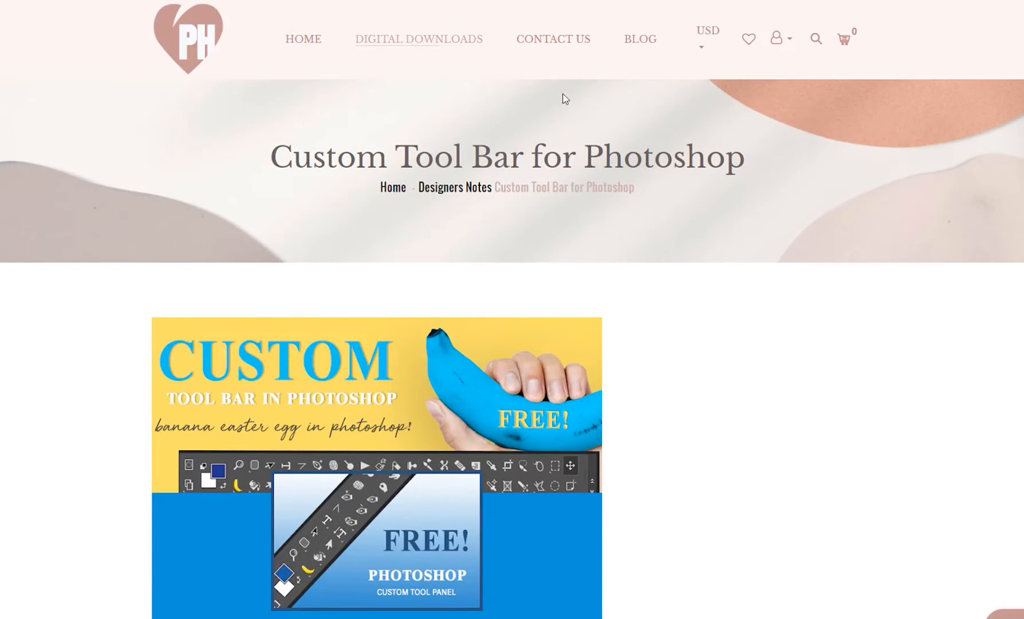
click(816, 38)
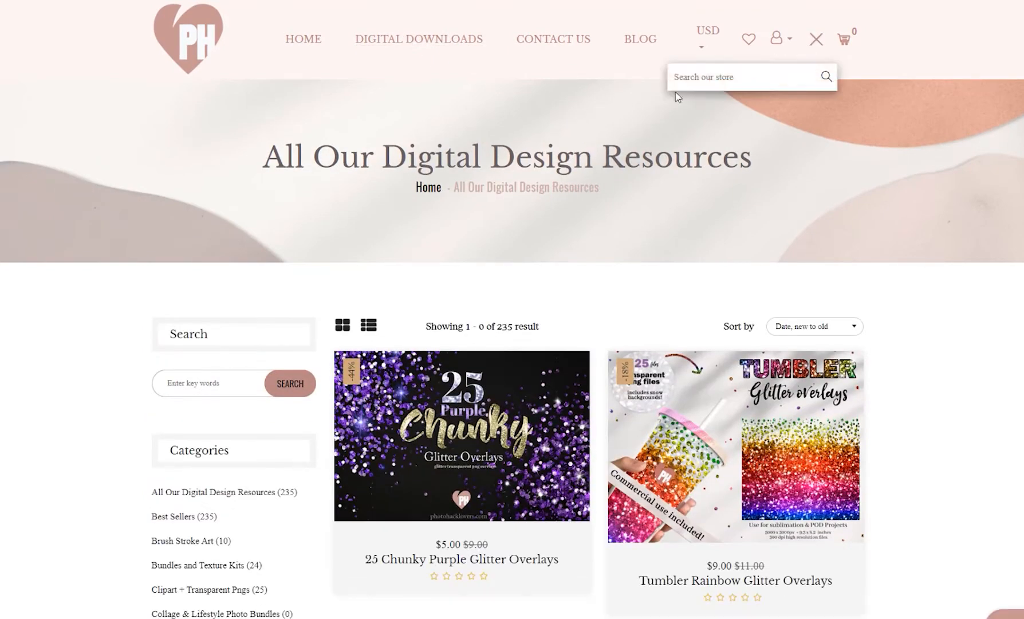
text(watercolor bu)
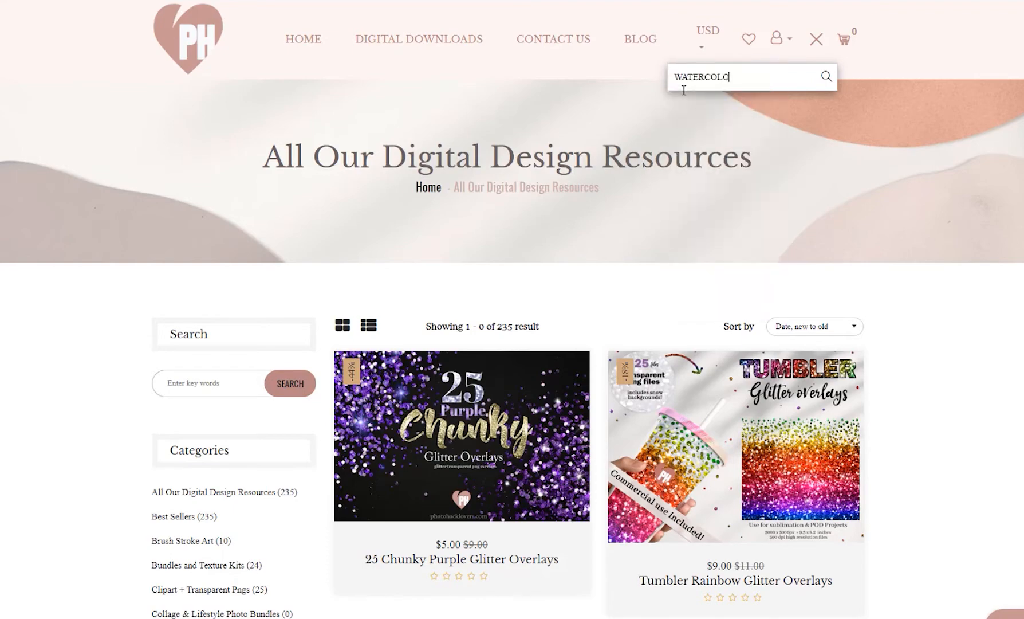
text(ush)
key(Return)
scroll(593, 175, down, 8)
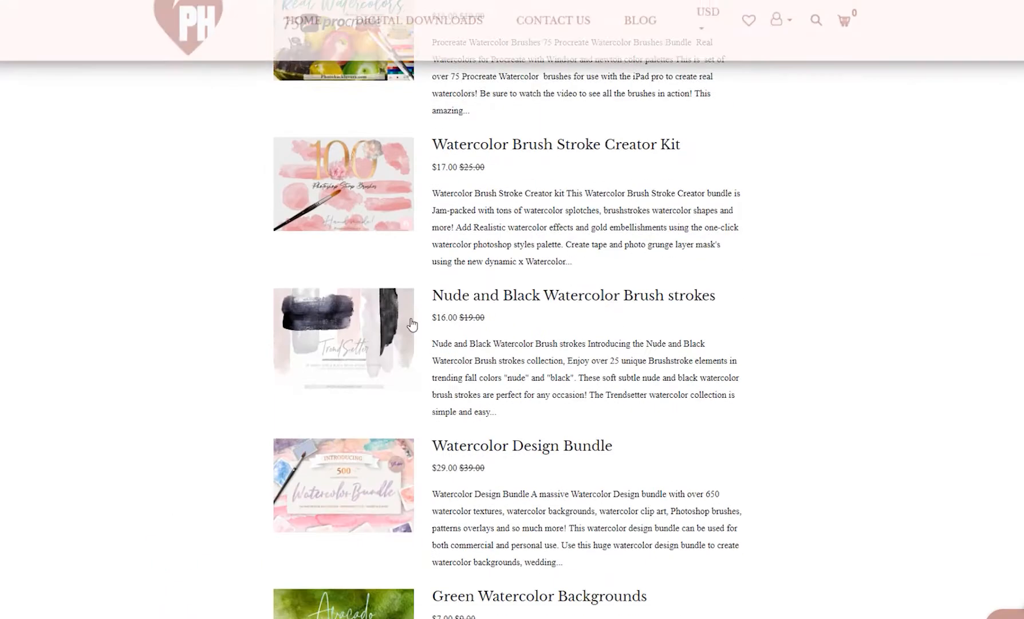
click(360, 223)
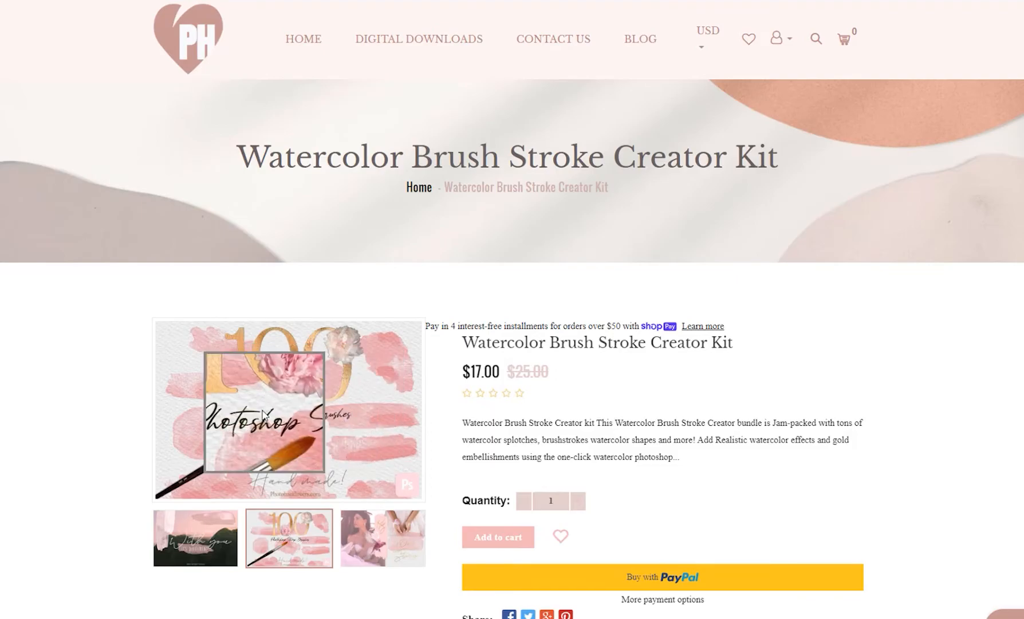
Enlarge the Watercolor Brush Stroke Creator Kit's product image and look through its preview gallery.
click(282, 425)
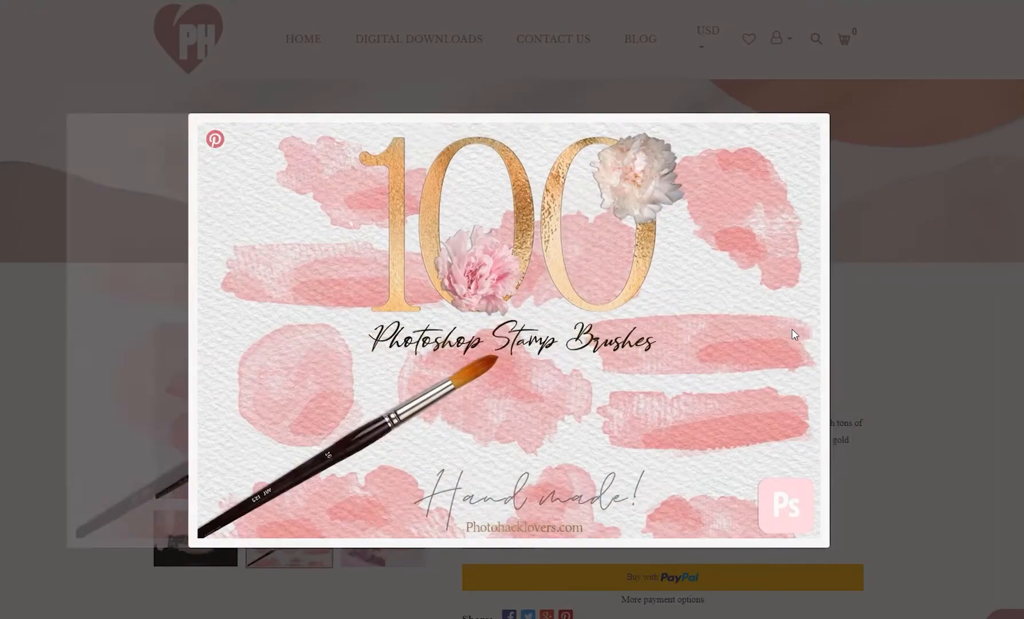
click(795, 334)
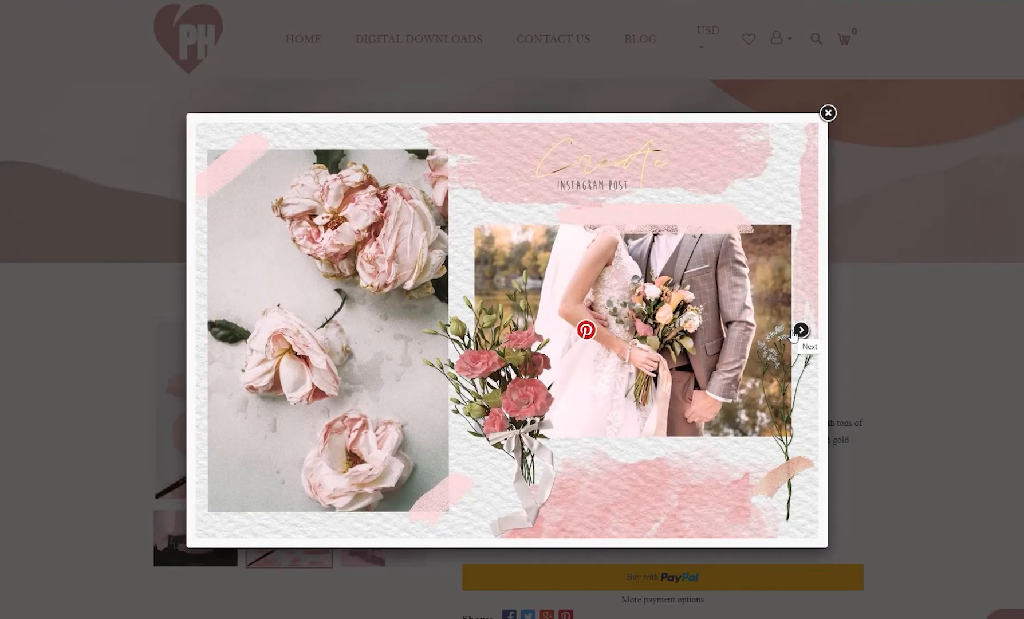
click(794, 333)
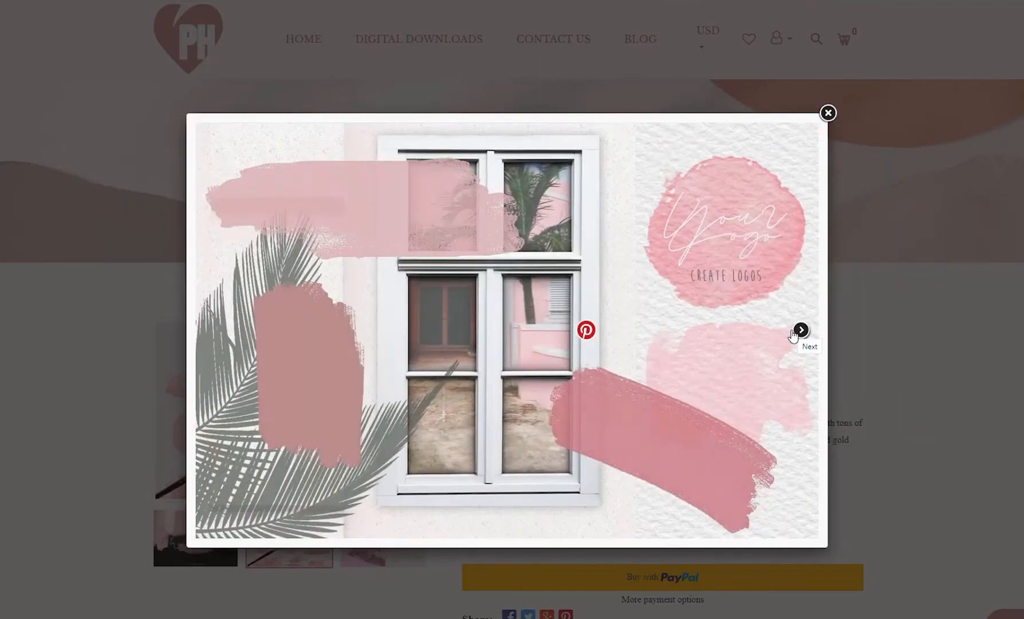
click(794, 334)
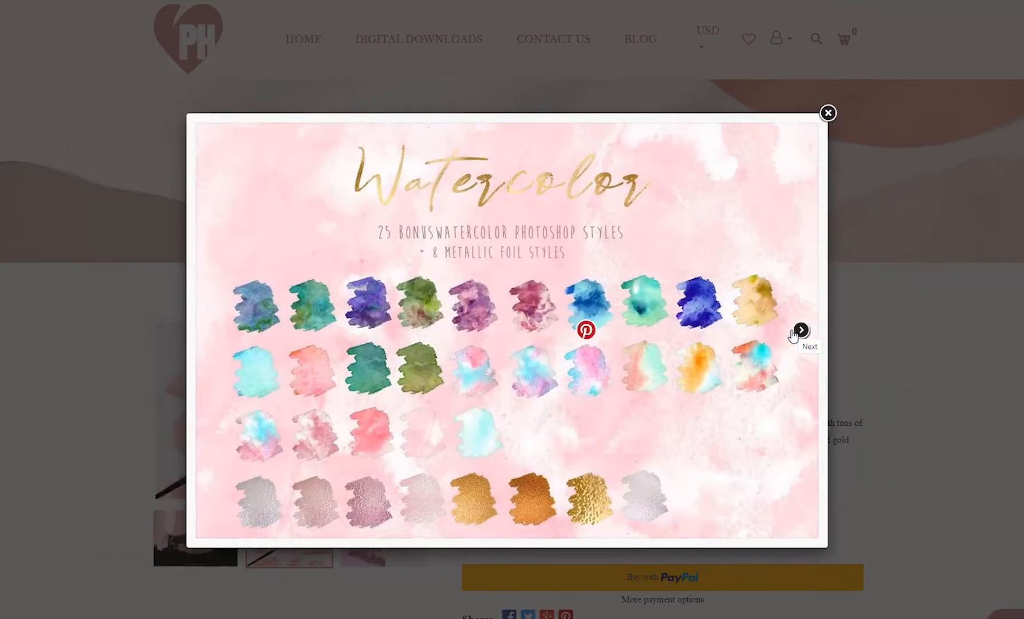
click(794, 334)
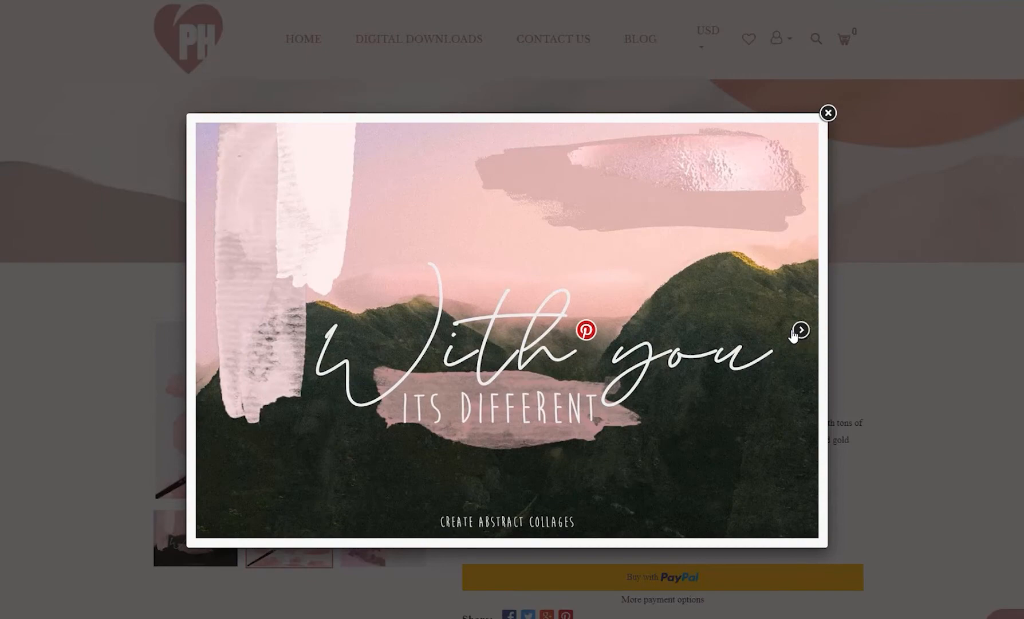
click(797, 332)
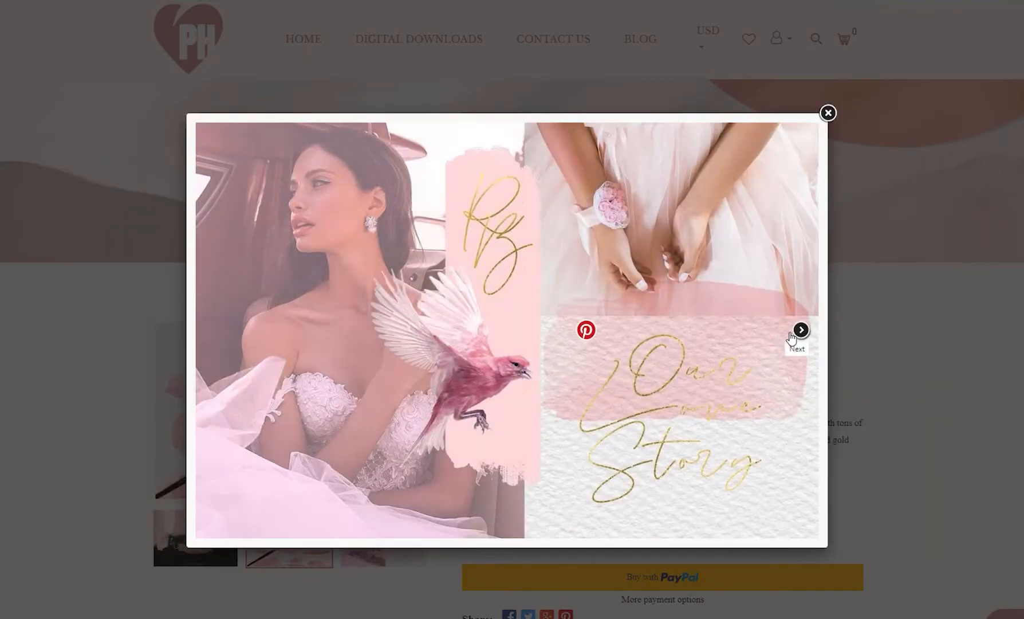
click(799, 331)
click(796, 334)
click(797, 333)
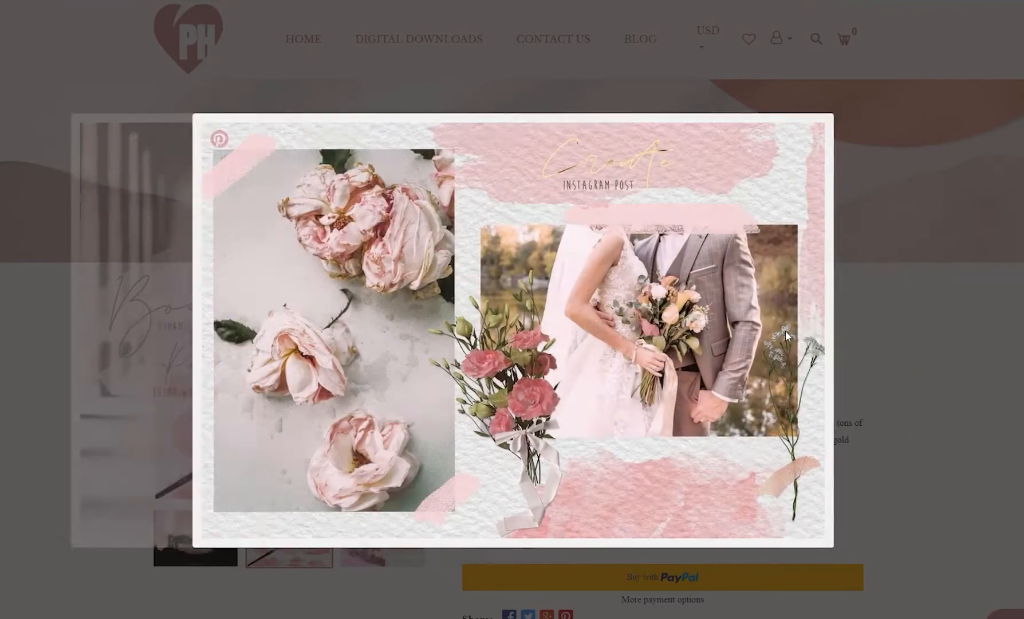
click(799, 332)
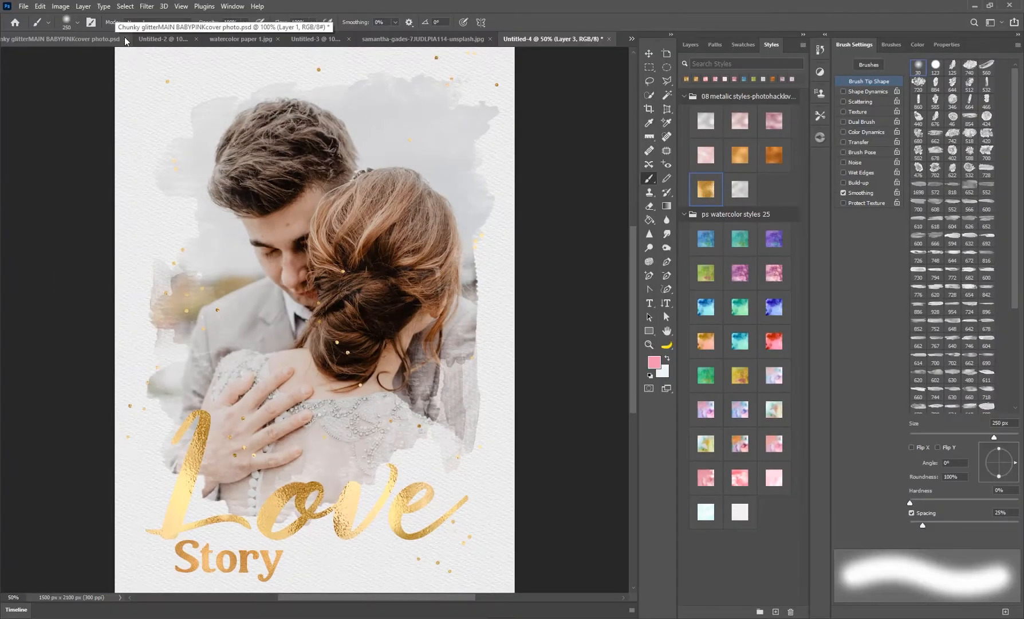
Go to the desktop and open the 100 watercolor Brushes + splotches folder inside the 100 Brush stroke Creator Kit bundle folder.
click(974, 7)
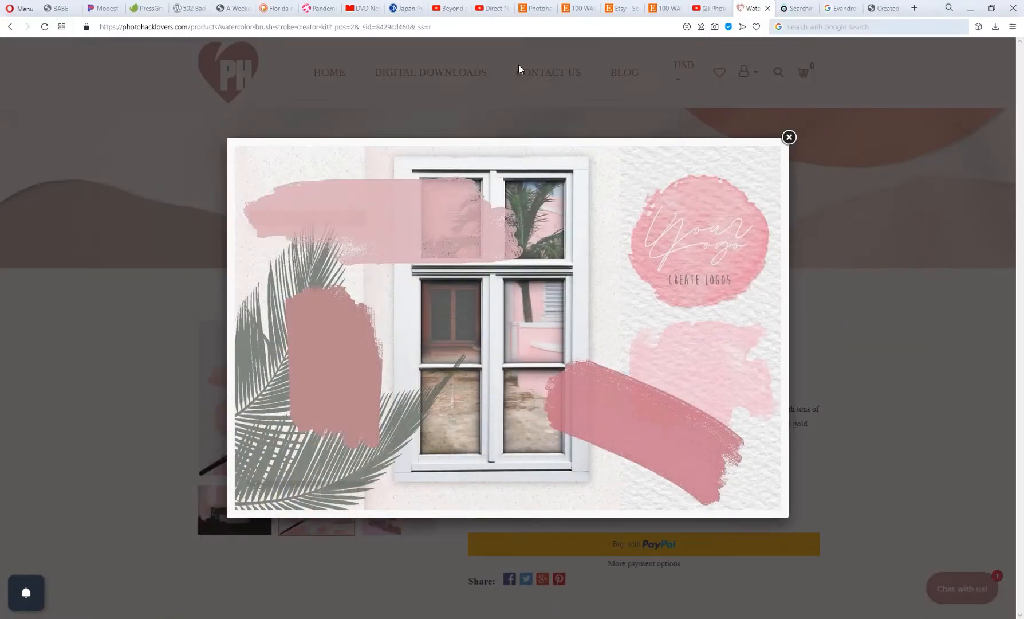
click(965, 7)
click(962, 5)
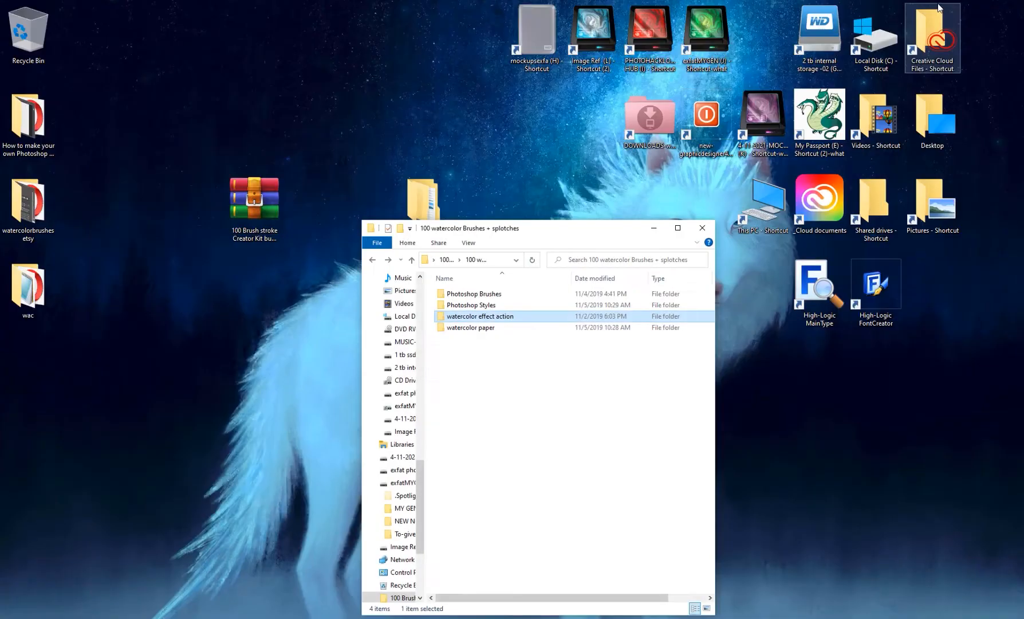
click(703, 227)
click(257, 191)
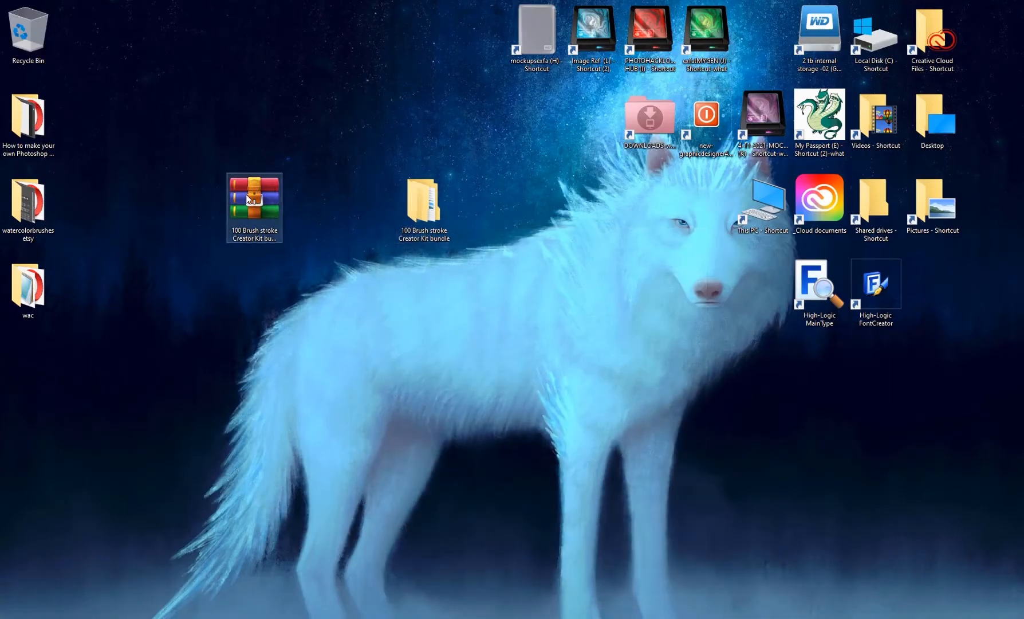
double_click(424, 200)
double_click(461, 295)
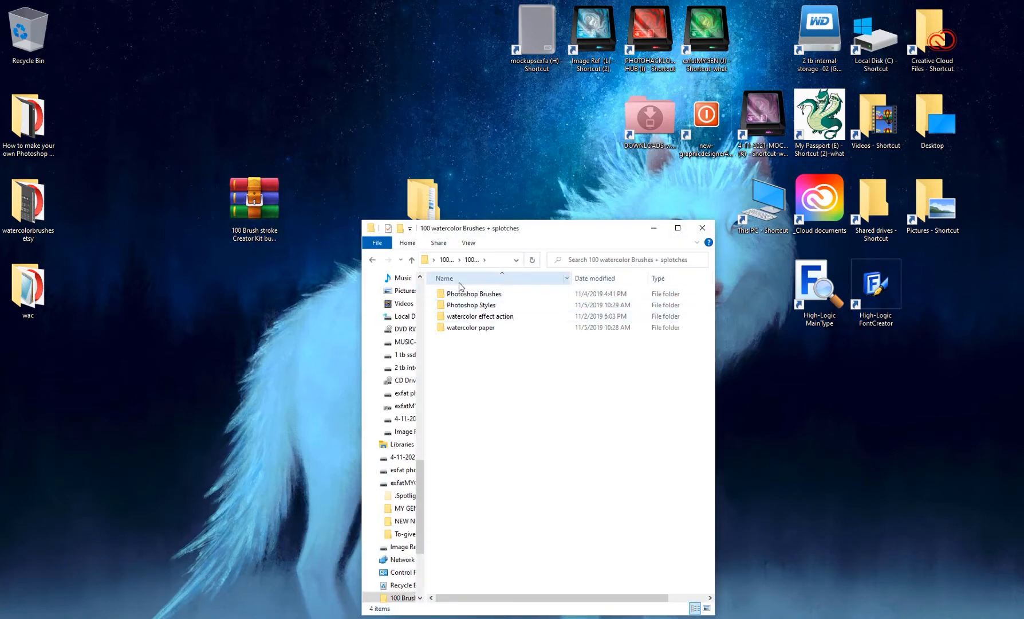
Inspect the contents of the Photoshop Brushes folder and the 25 watercolor ps-styles folder, returning to the kit's main folder.
double_click(460, 295)
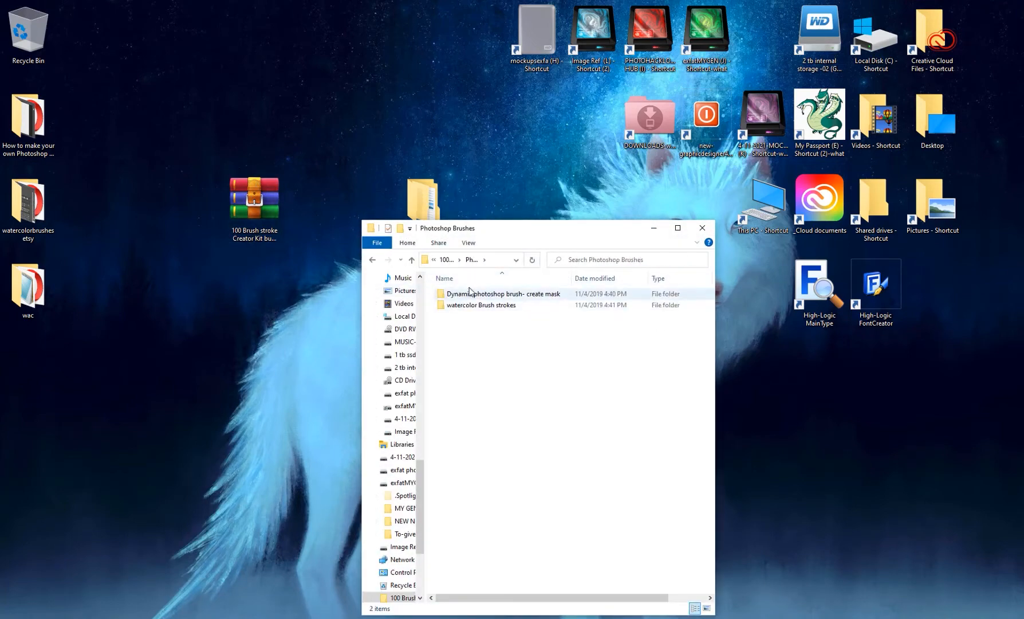
click(373, 260)
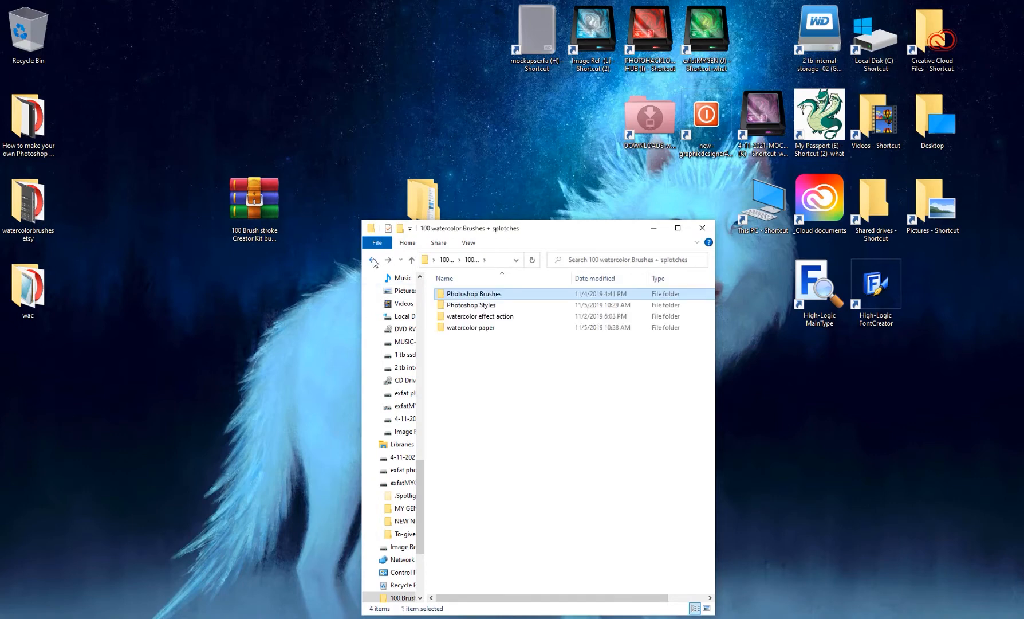
click(494, 309)
double_click(495, 309)
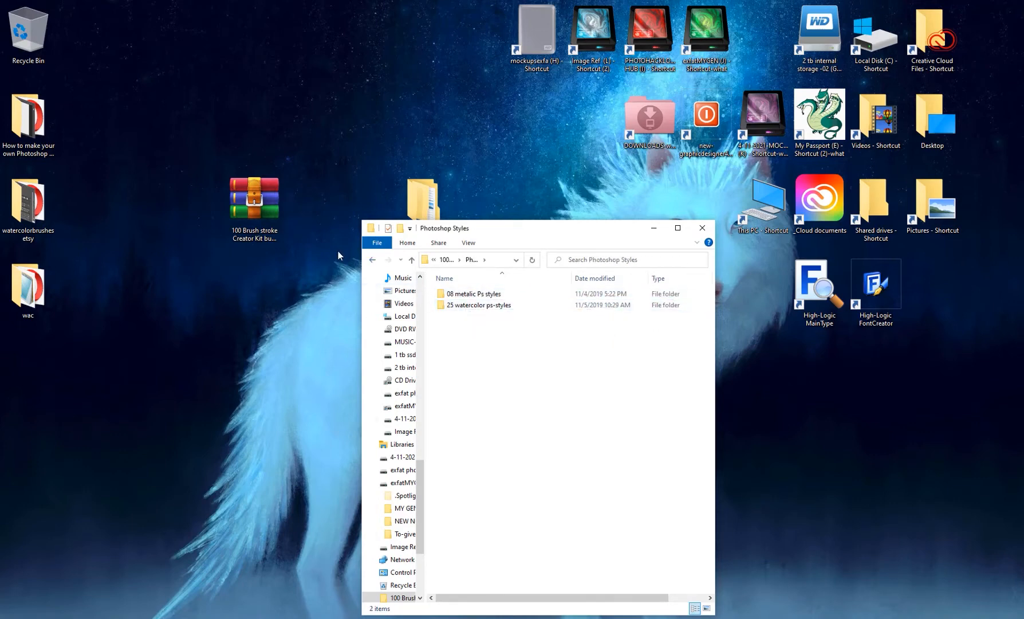
double_click(484, 307)
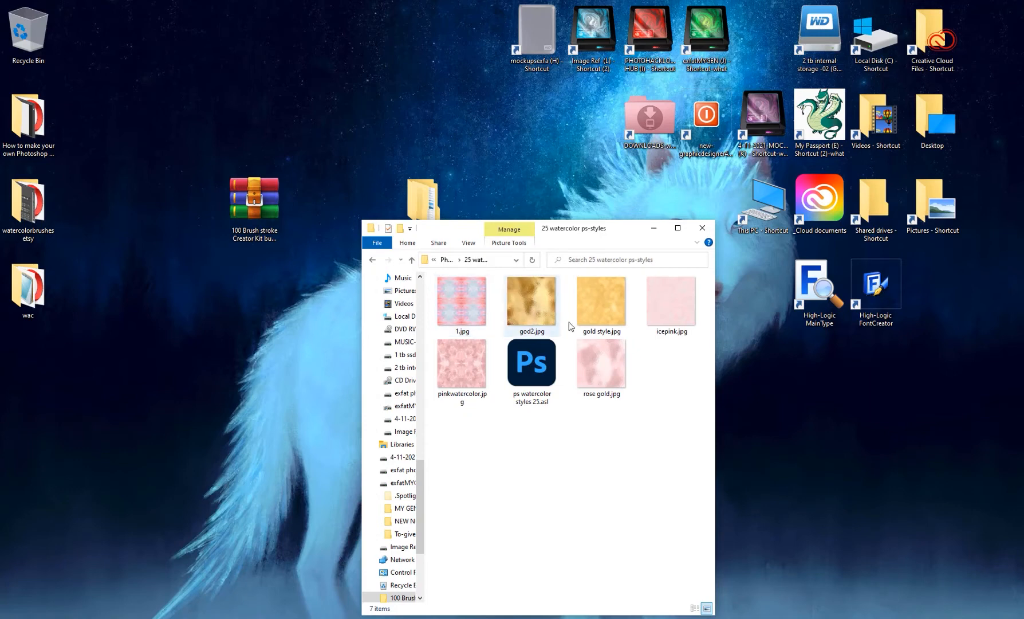
click(371, 260)
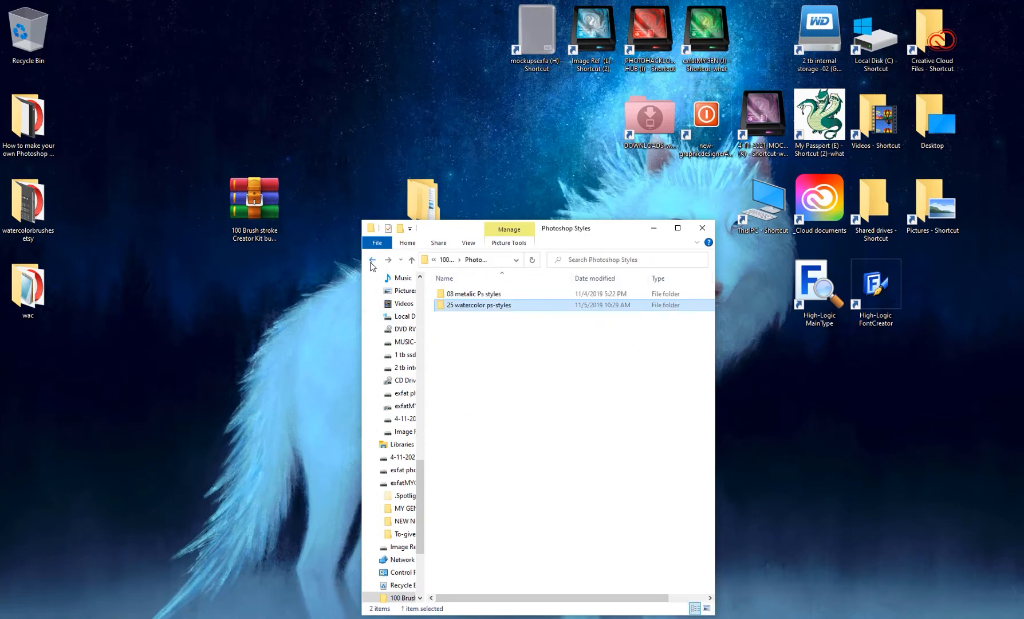
click(373, 261)
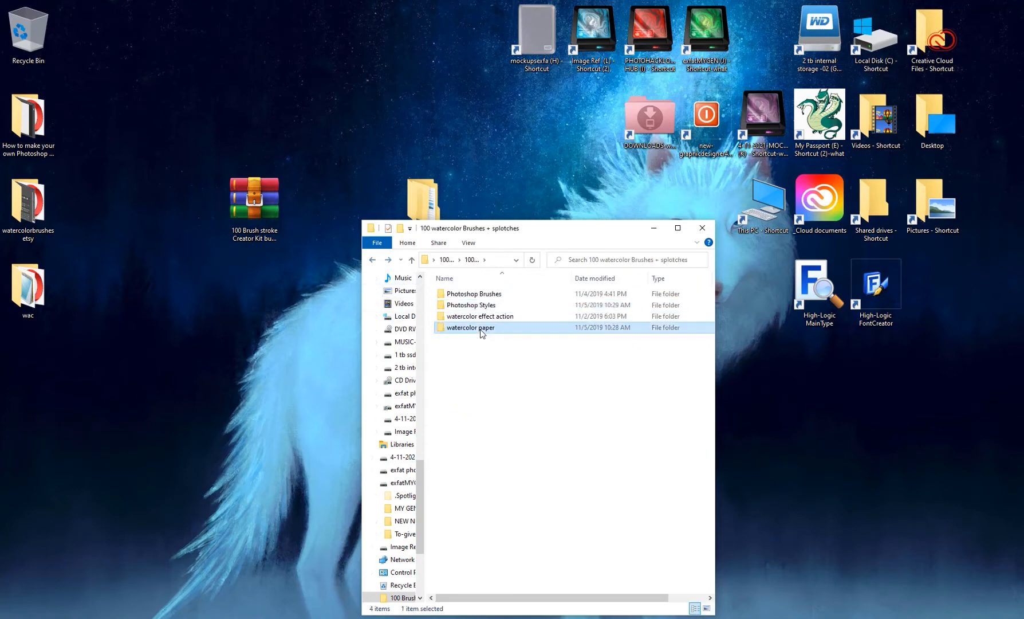
Open watercolor paper 2.jpg from the watercolor paper folder in Photoshop.
double_click(481, 331)
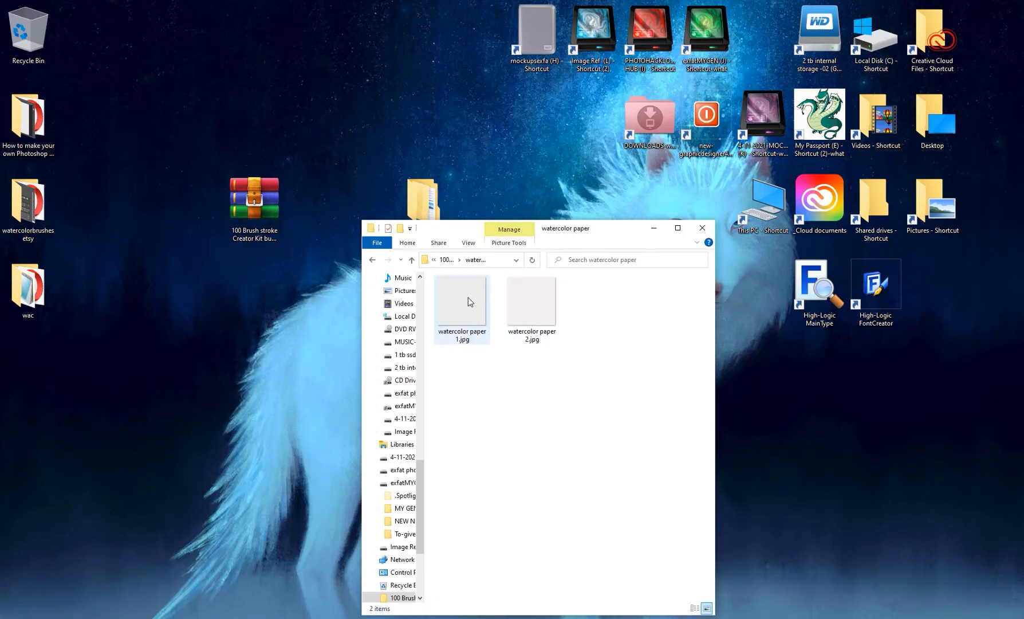
right_click(535, 310)
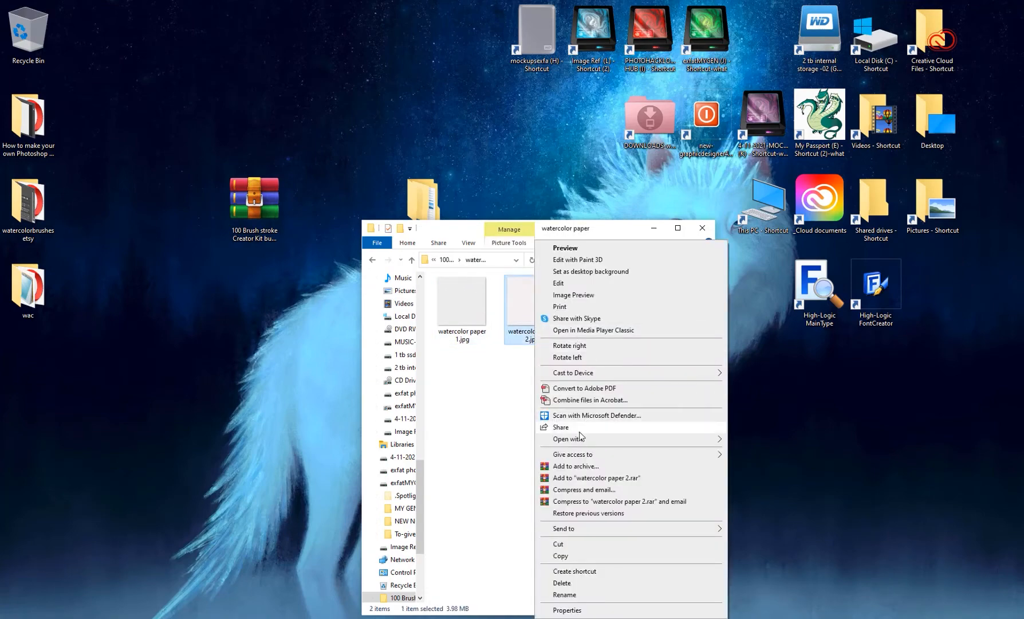
click(768, 452)
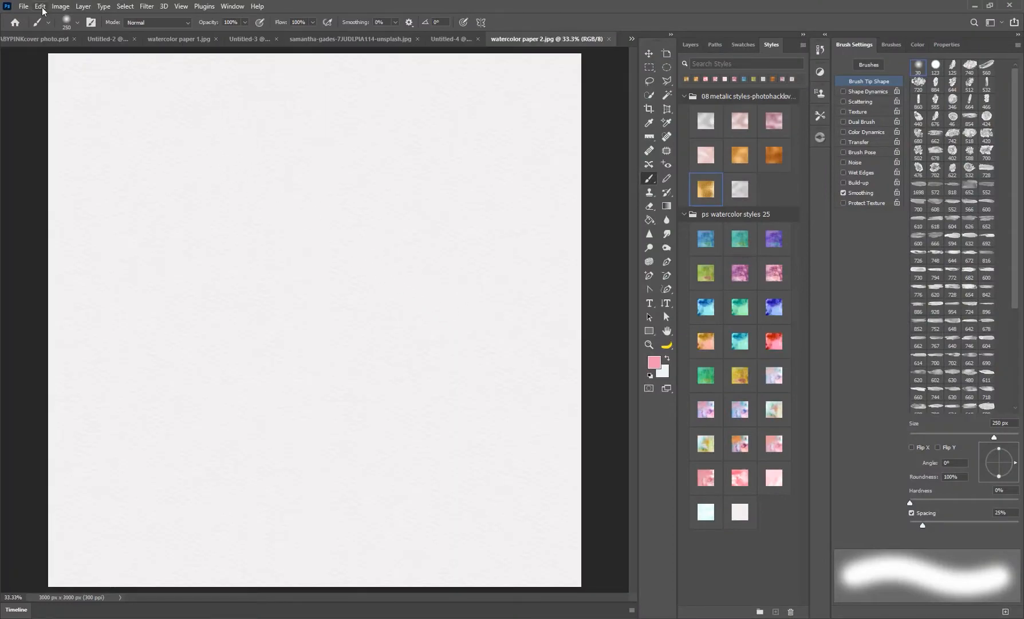
Define the watercolor paper 2 image as a pattern.
click(40, 6)
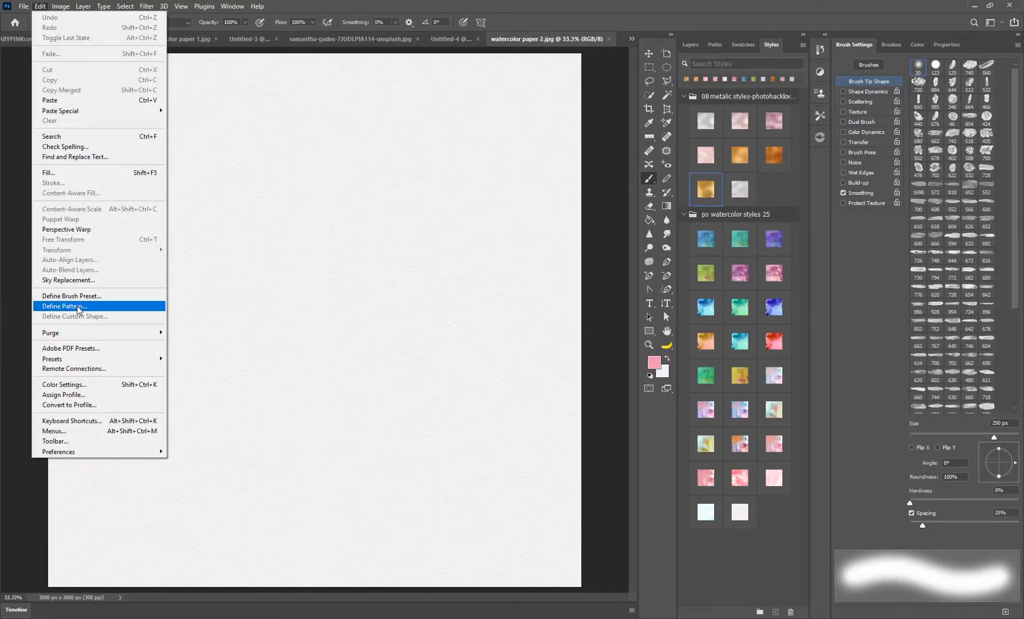
click(58, 305)
click(614, 198)
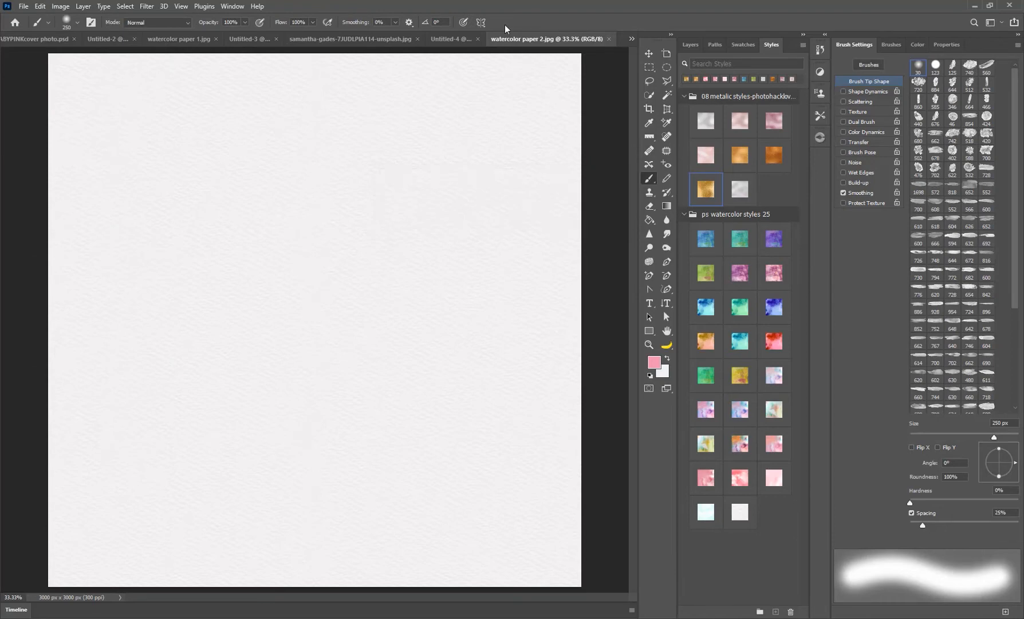
Create a new Photo document with the Portrait, 4 x 6 size.
click(24, 7)
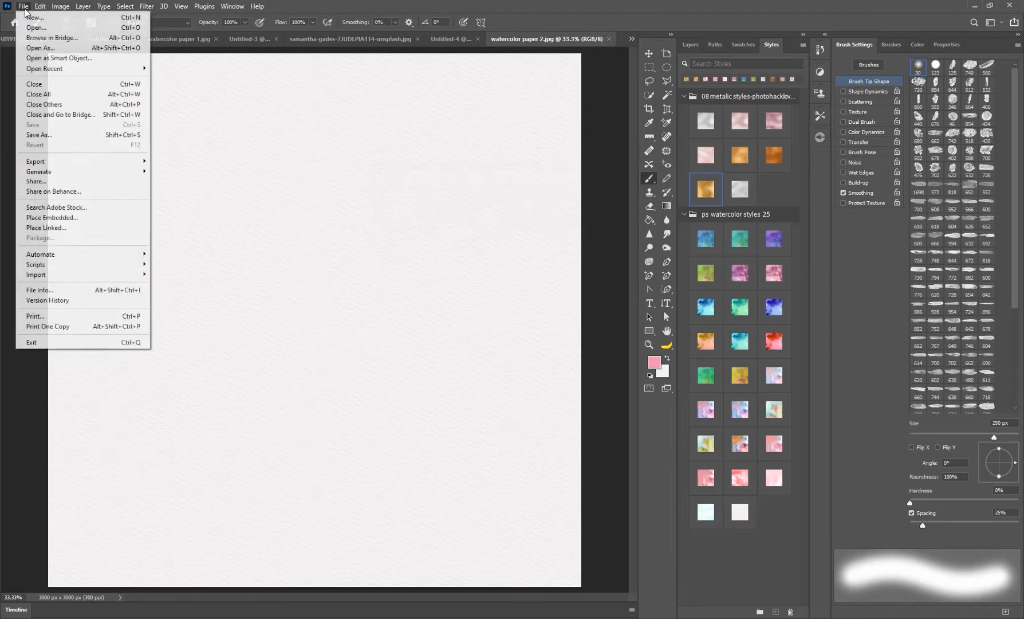
click(60, 18)
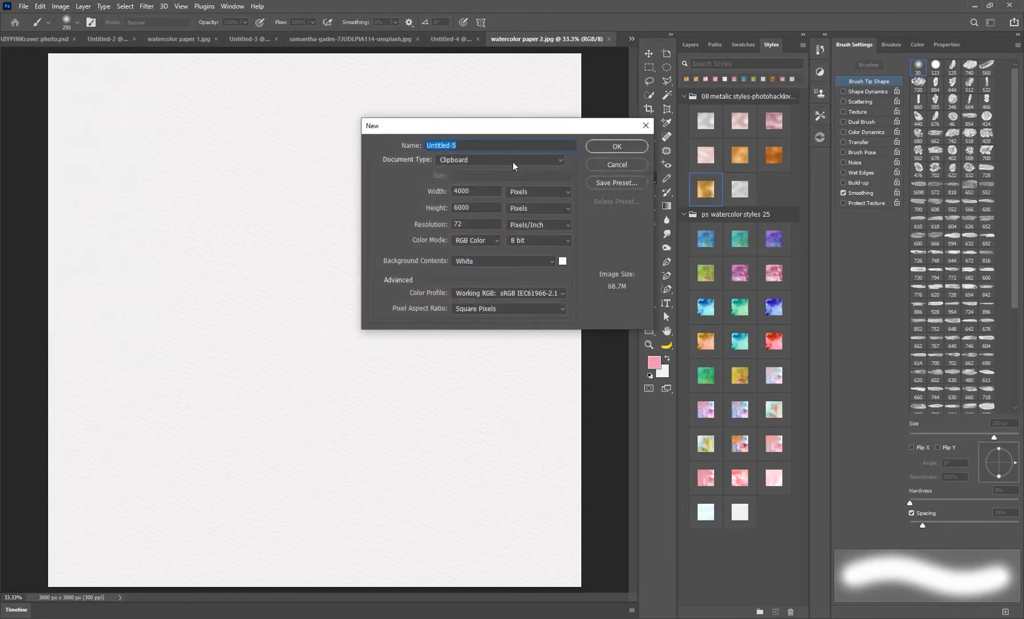
click(513, 161)
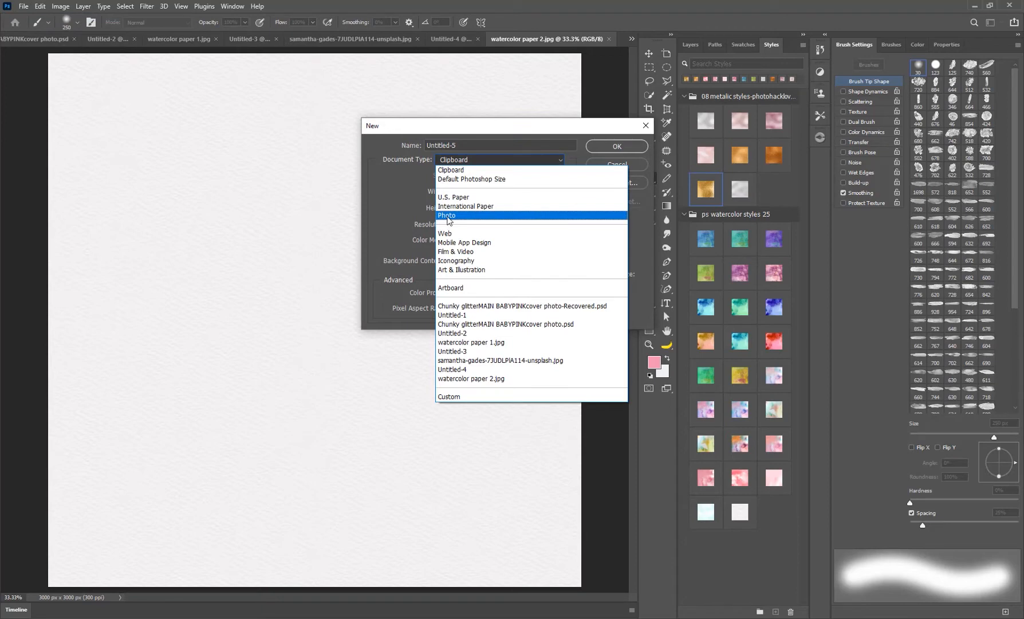
click(447, 216)
click(493, 175)
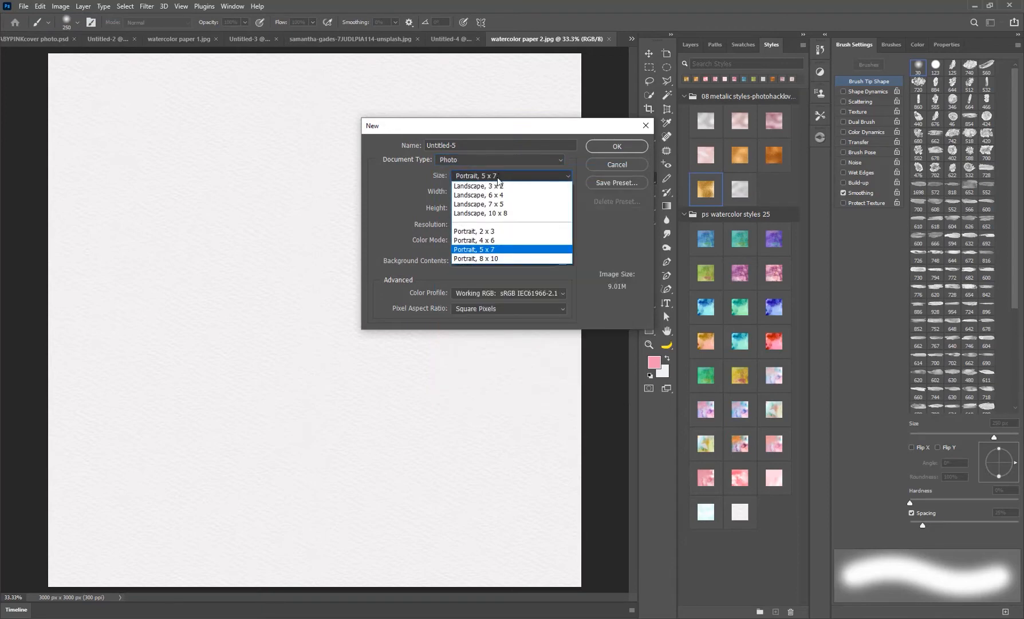
click(475, 240)
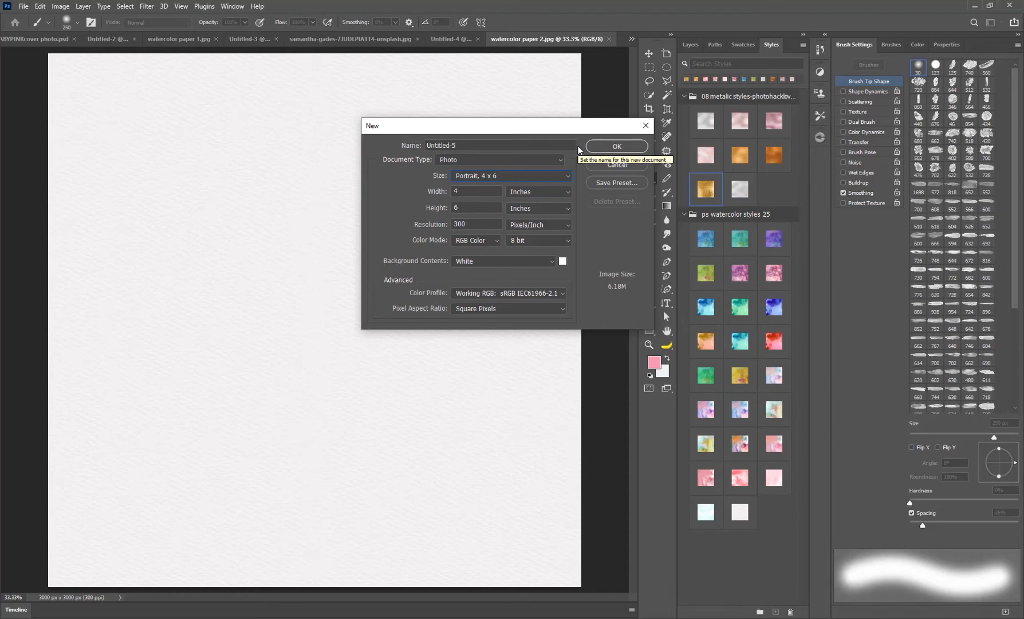
click(618, 147)
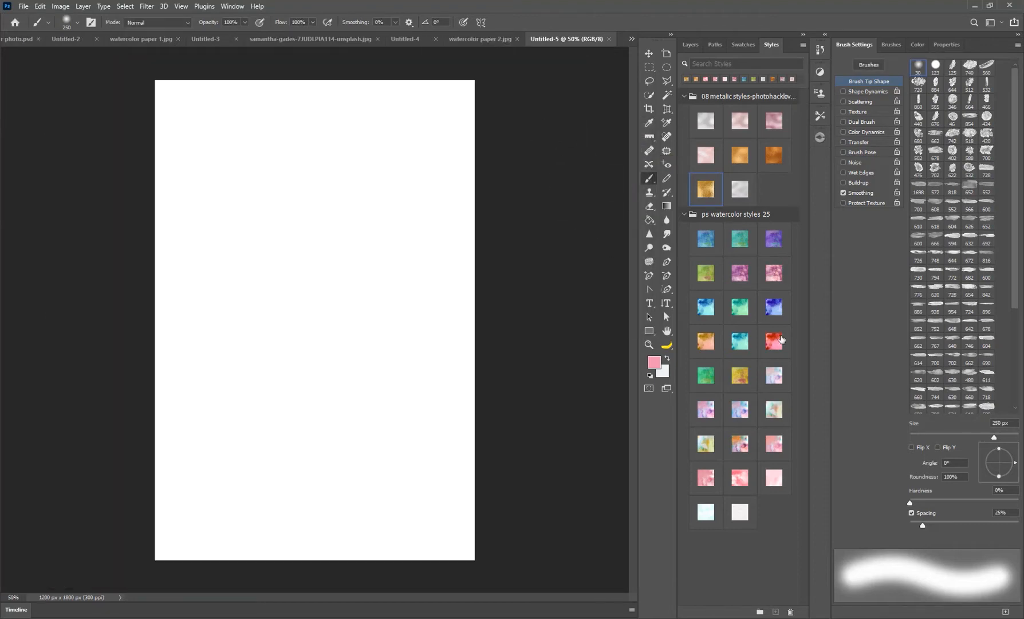
Unlock the Background layer and detach the Layers panel so it floats alongside the layer styles.
click(689, 45)
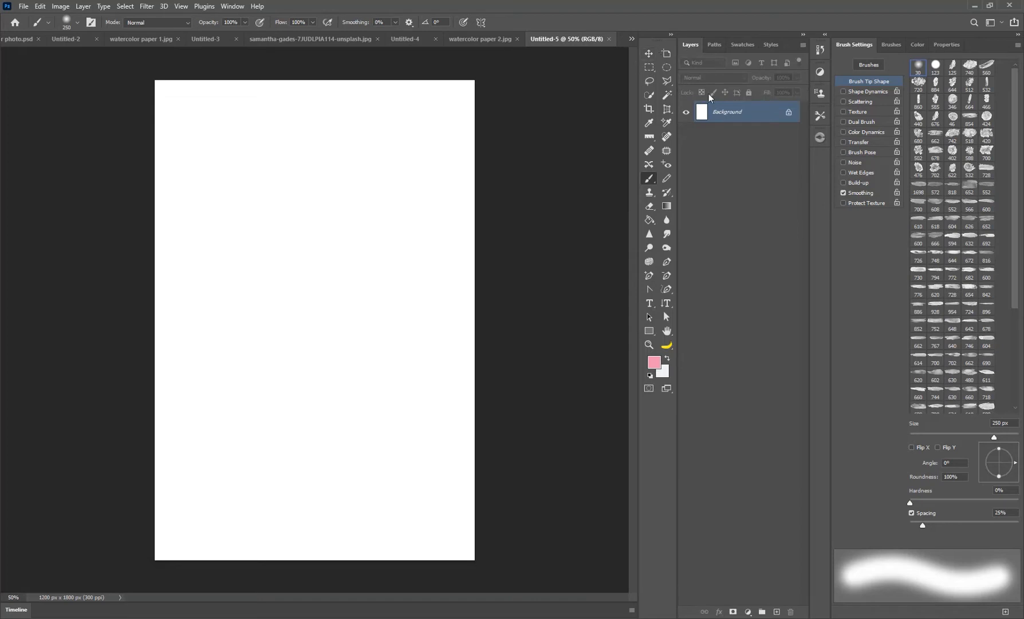
click(788, 113)
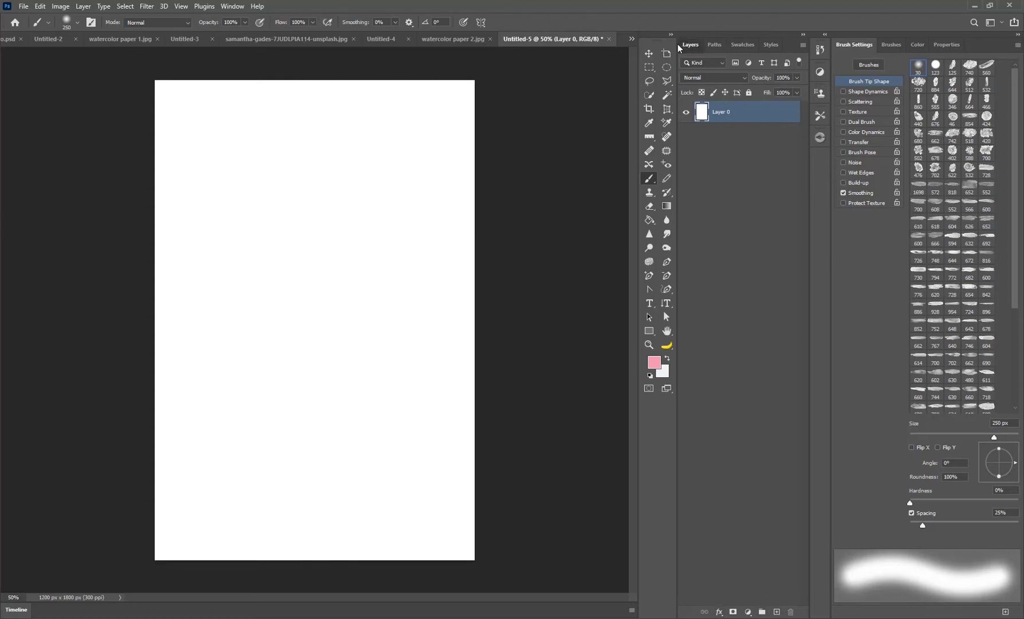
drag(690, 44, 557, 47)
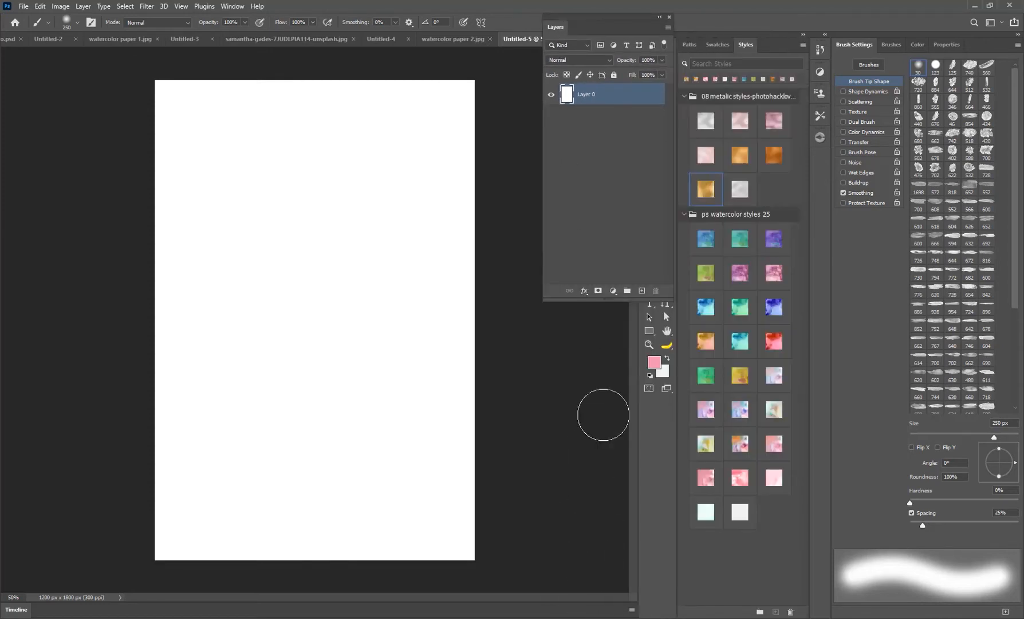
Apply a Pattern Overlay to Layer 0 using the newly defined watercolor paper 2 pattern.
click(584, 291)
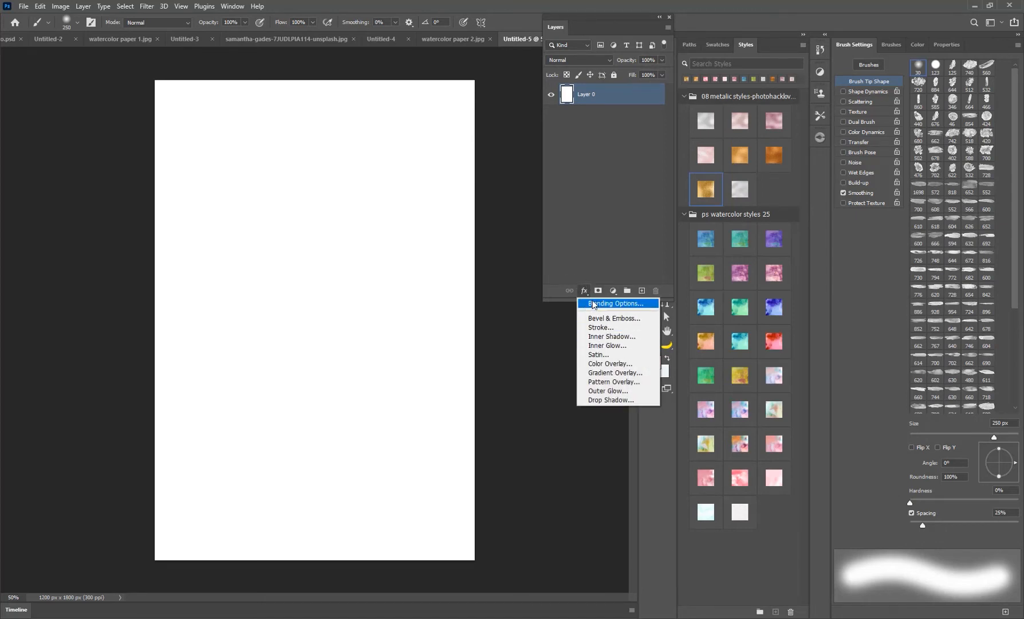
click(608, 380)
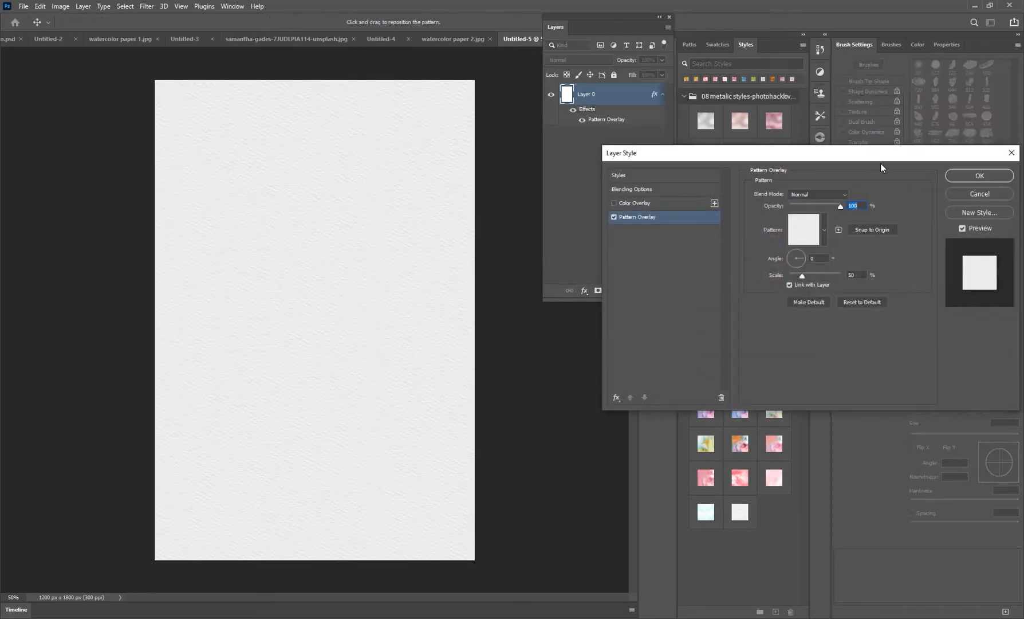
drag(880, 163, 609, 77)
click(546, 149)
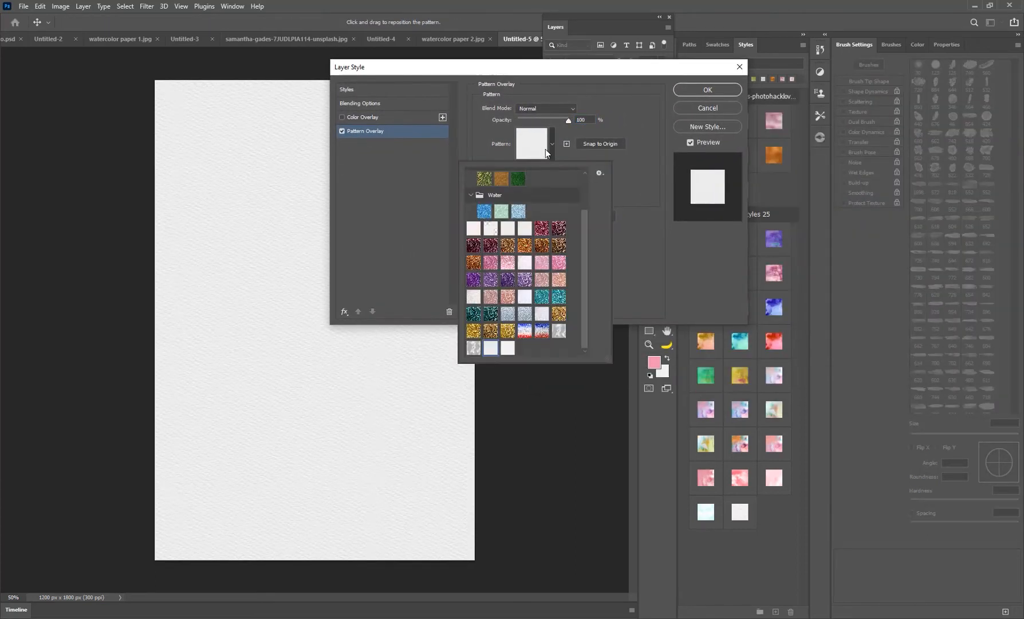
click(507, 347)
click(637, 135)
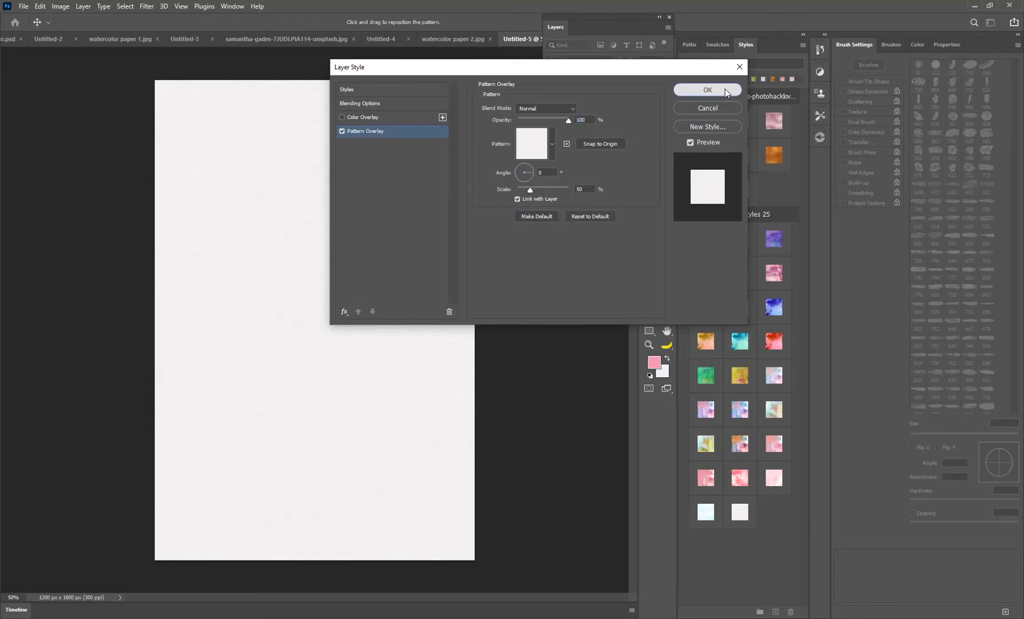
click(708, 90)
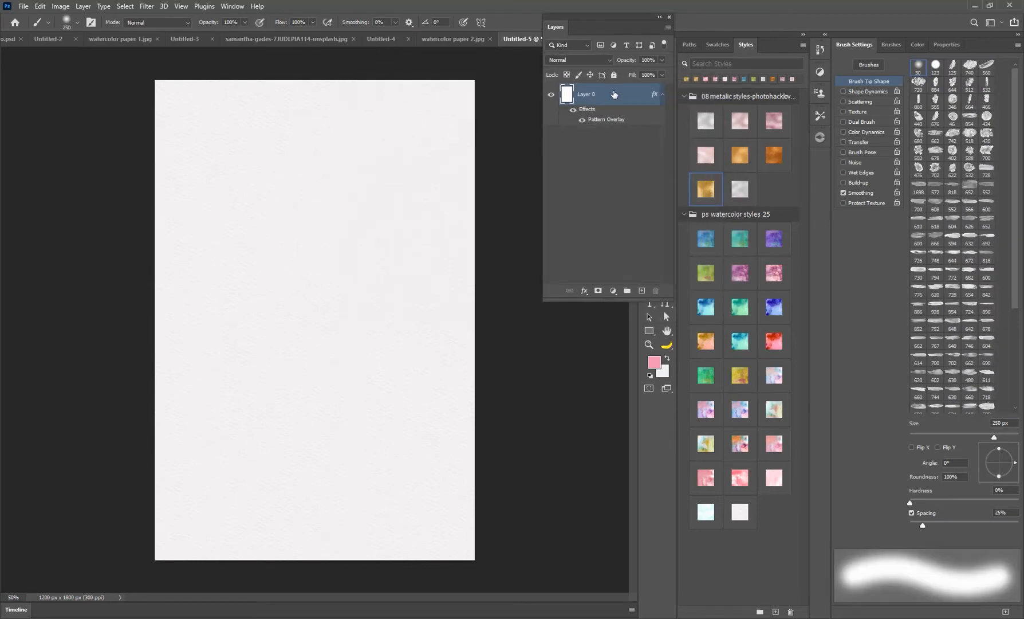
Rasterize the paper layer's style and lock all of Layer 0.
right_click(614, 93)
click(643, 253)
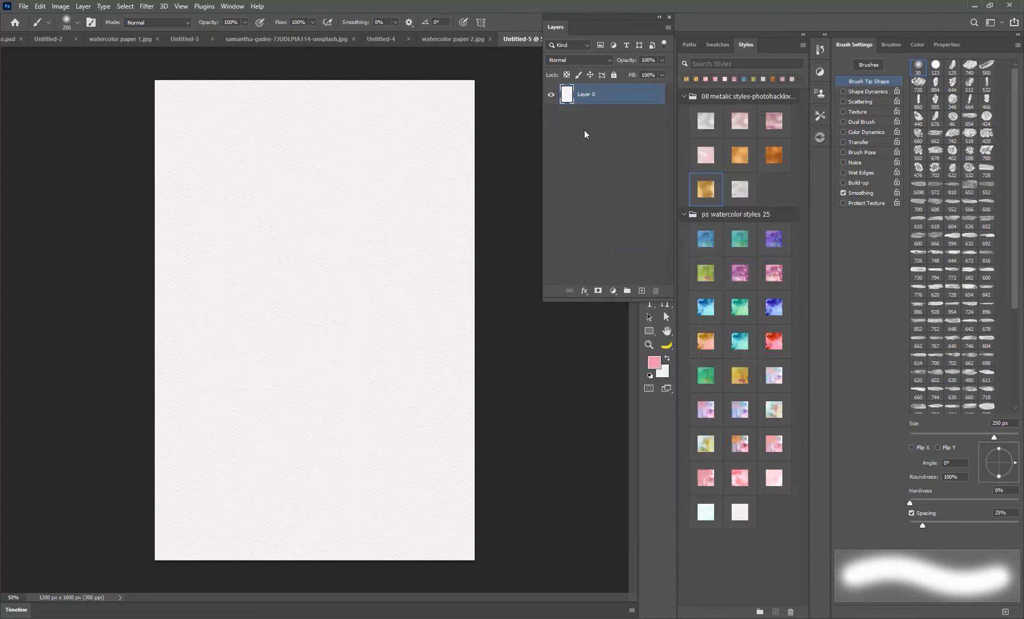
click(615, 75)
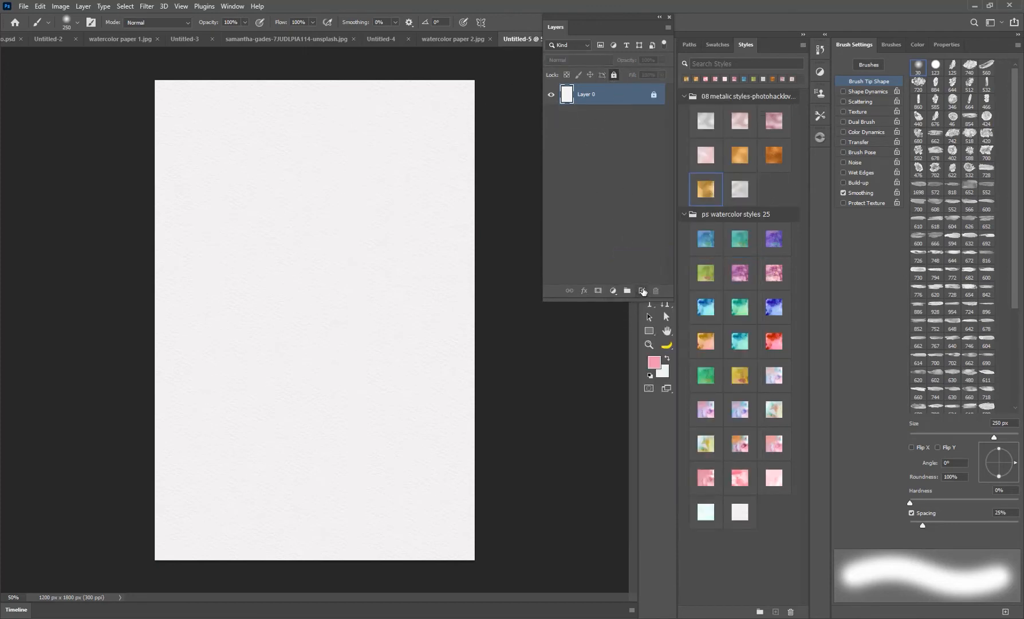
Add a layer above the paper and paint overlapping pink splotches in its upper half with the 702 px brush from Splotches set one.
click(642, 291)
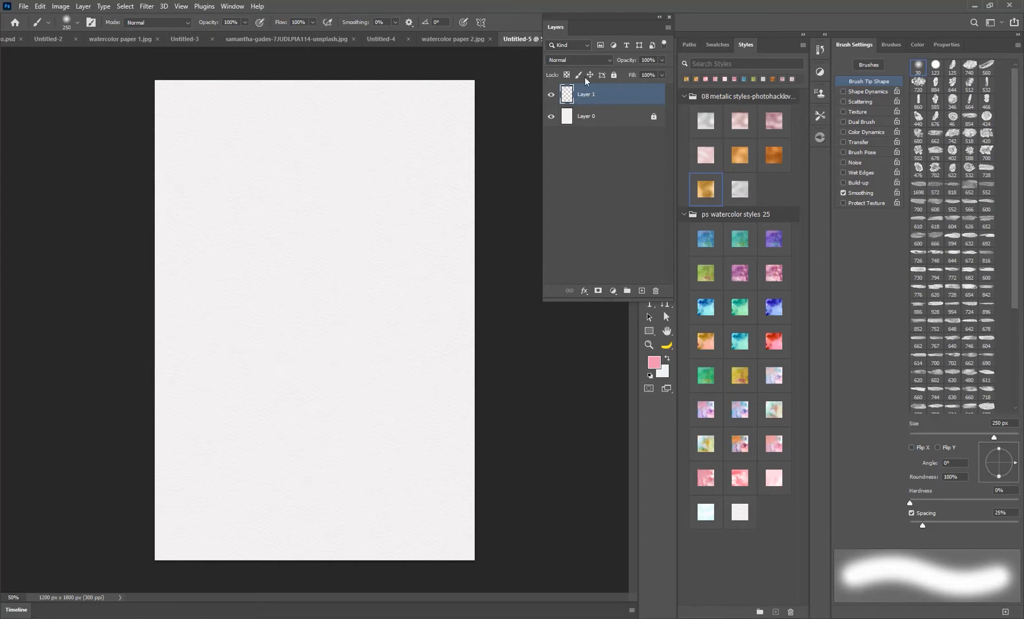
drag(586, 22, 799, 91)
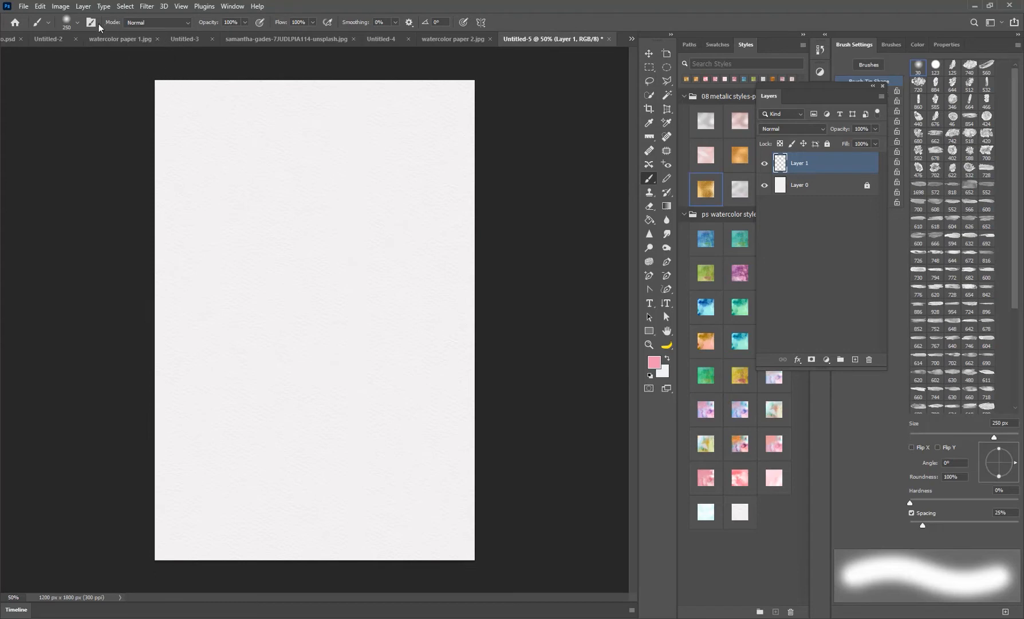
click(74, 25)
click(151, 289)
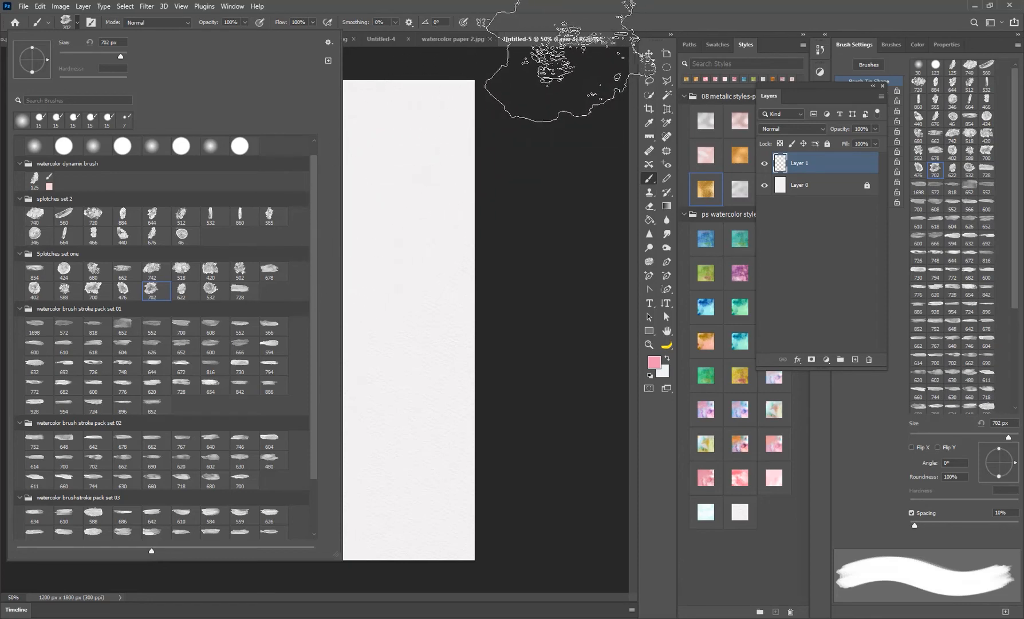
click(534, 38)
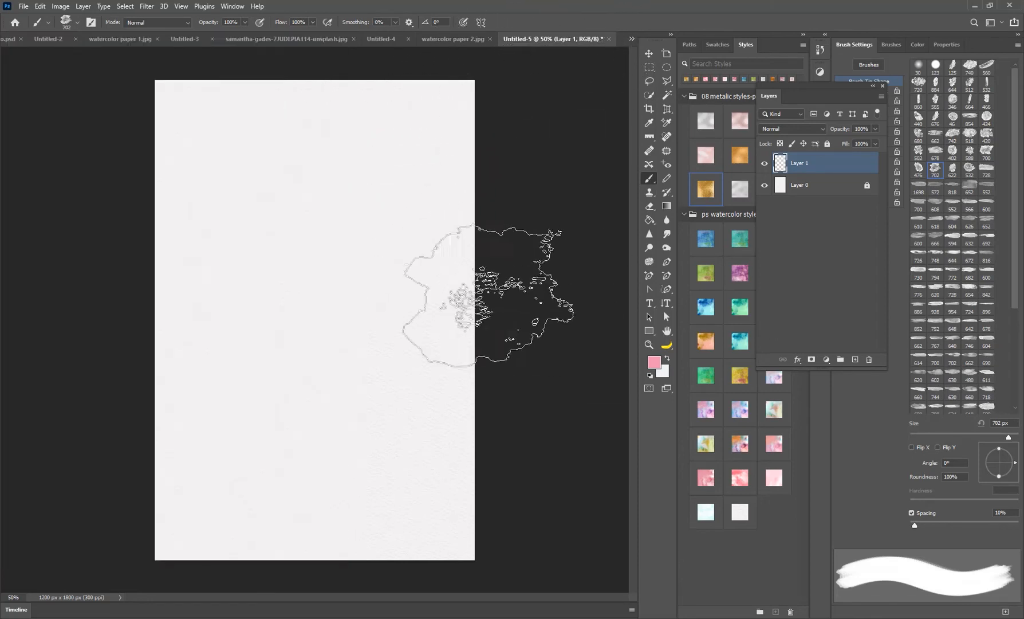
mouse_move(275, 211)
mouse_down()
mouse_move(267, 331)
mouse_move(282, 287)
mouse_move(292, 303)
mouse_move(218, 298)
mouse_up()
Choose the 608 px brush from watercolor brush stroke pack set 01, rotate it to -93°, and paint a stroke along the splotches' right edge.
click(66, 22)
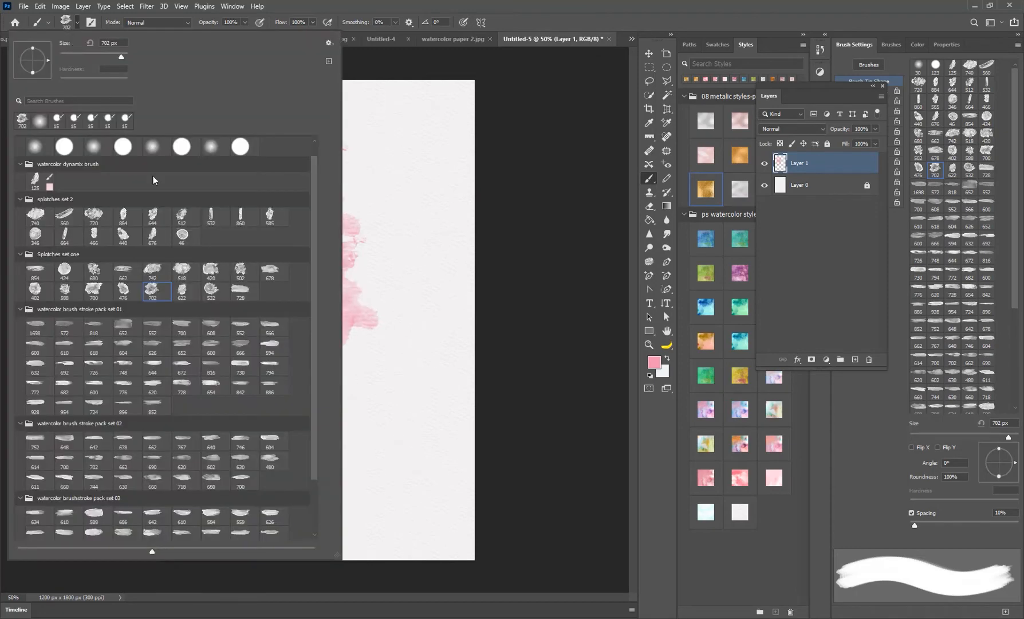
click(214, 324)
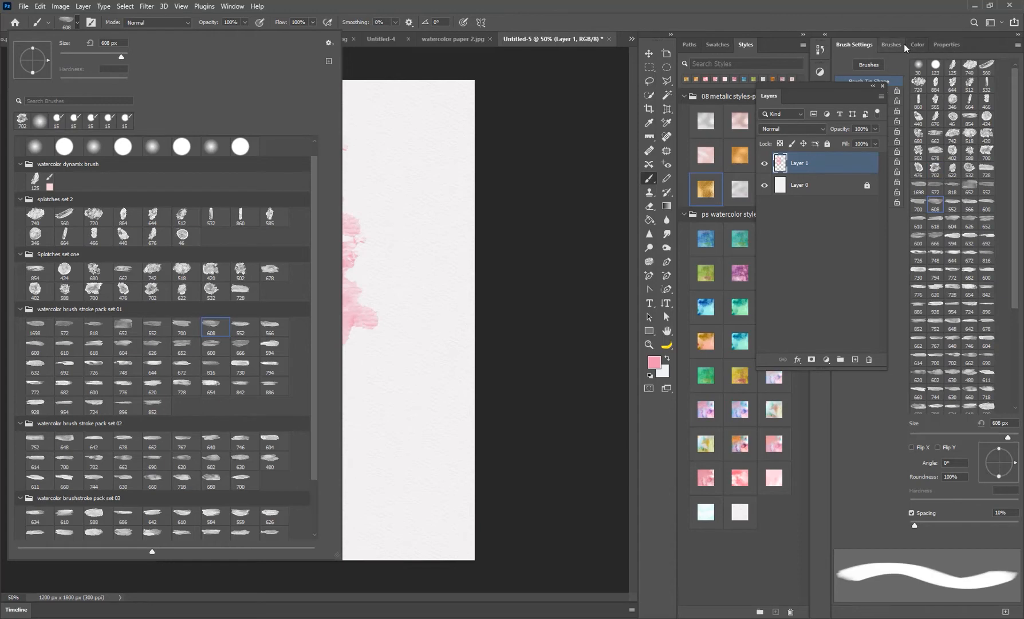
mouse_move(835, 85)
mouse_down()
mouse_move(700, 63)
mouse_move(594, 104)
mouse_up()
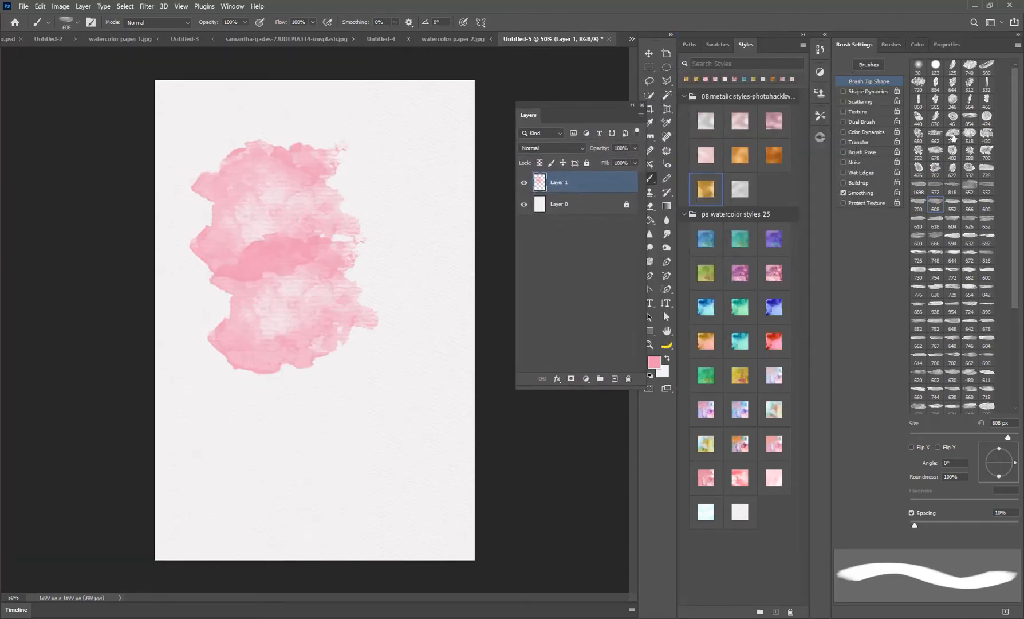
mouse_move(853, 44)
mouse_down()
mouse_move(502, 48)
mouse_move(529, 32)
mouse_up()
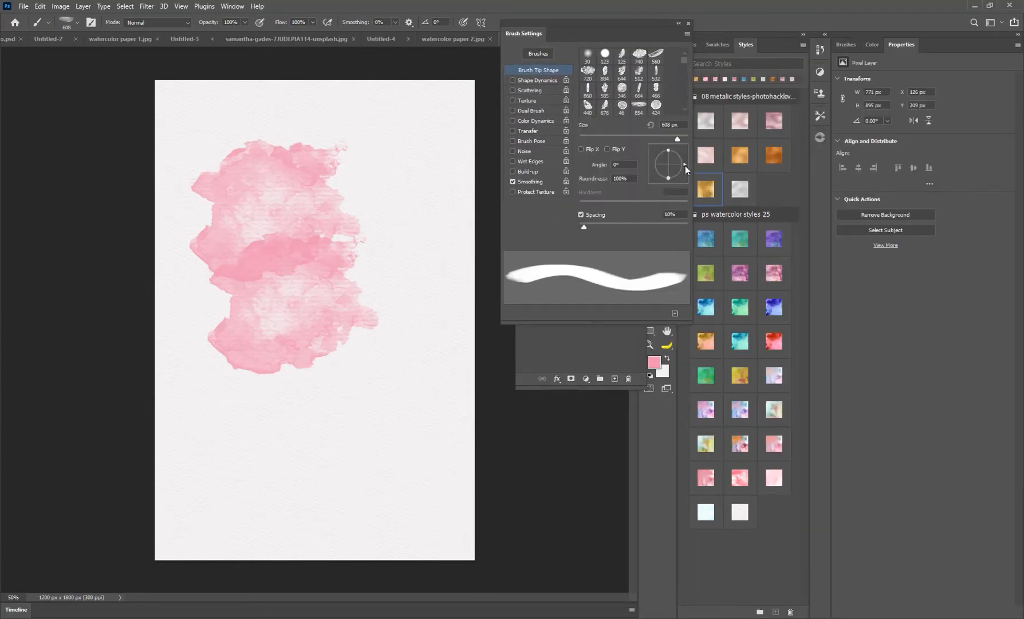
drag(685, 164, 668, 183)
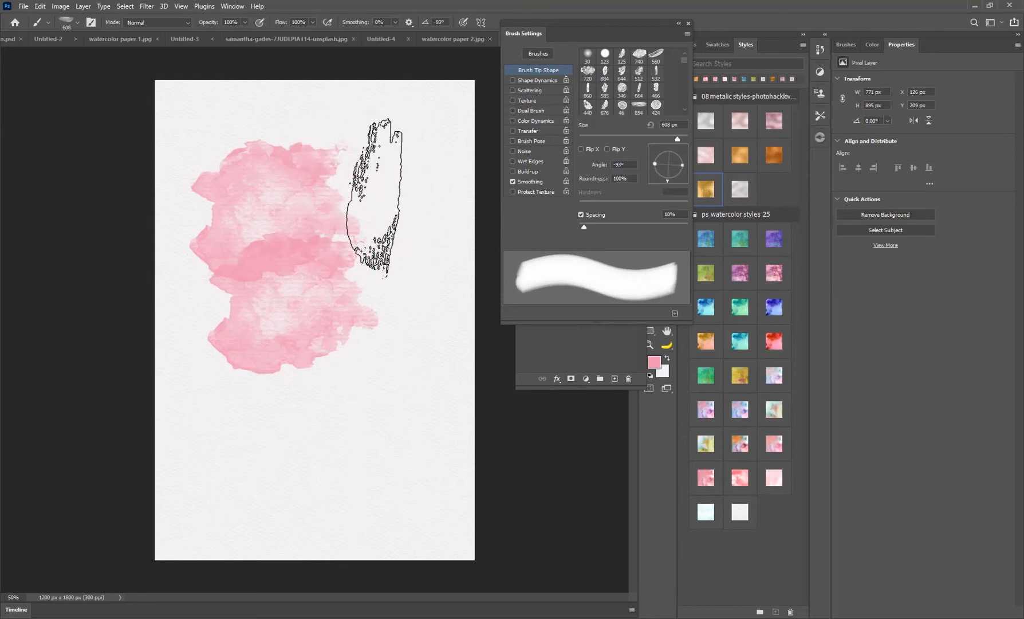
click(350, 203)
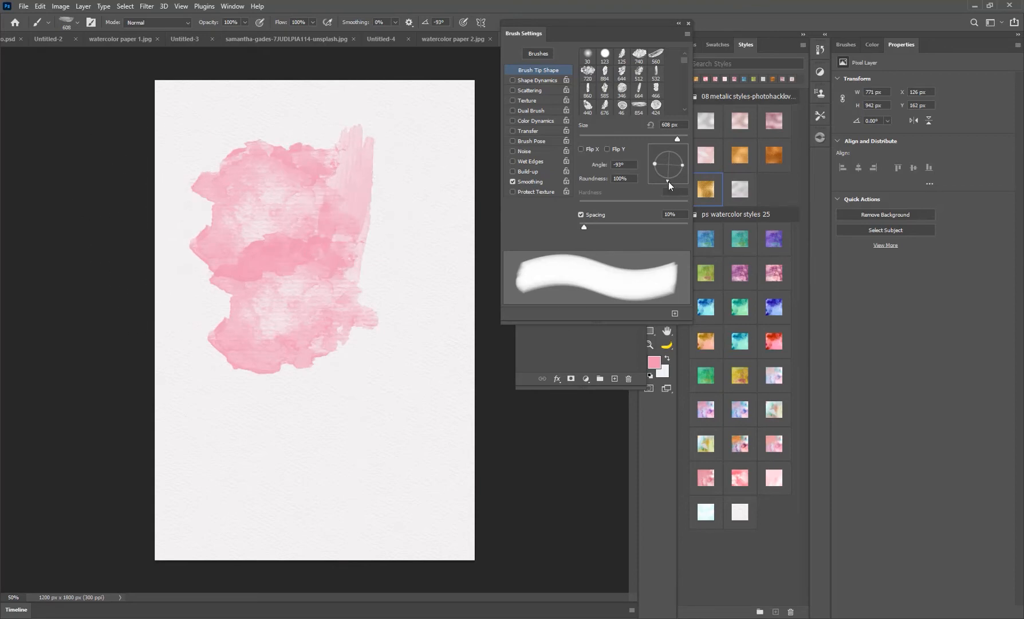
Set the brush angle to -86° and paint four strokes down the left side and beneath the pink splotches.
drag(668, 182, 673, 182)
click(198, 209)
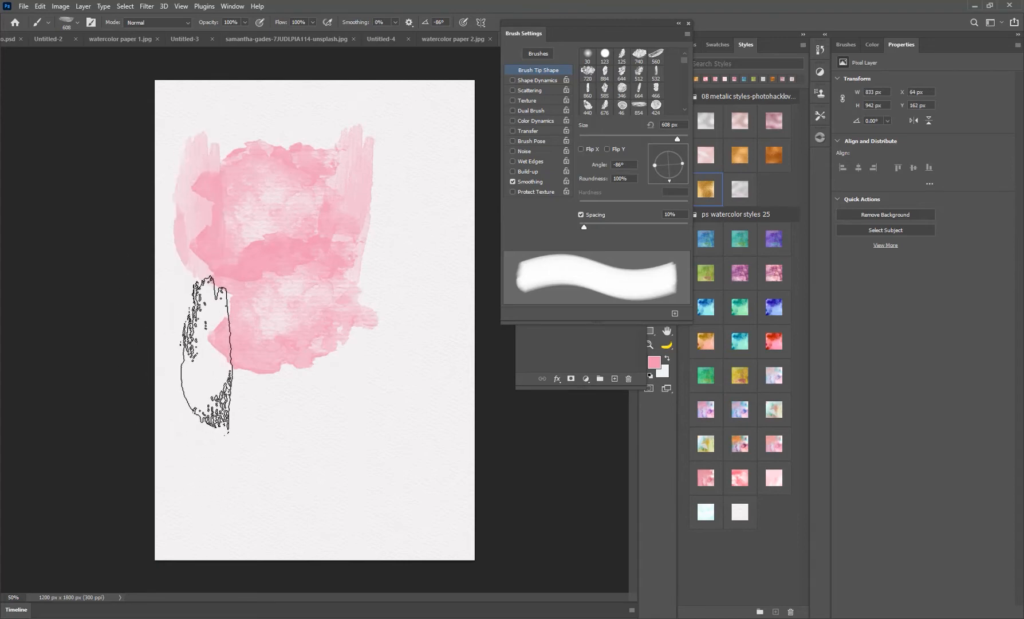
click(207, 356)
click(278, 402)
click(229, 397)
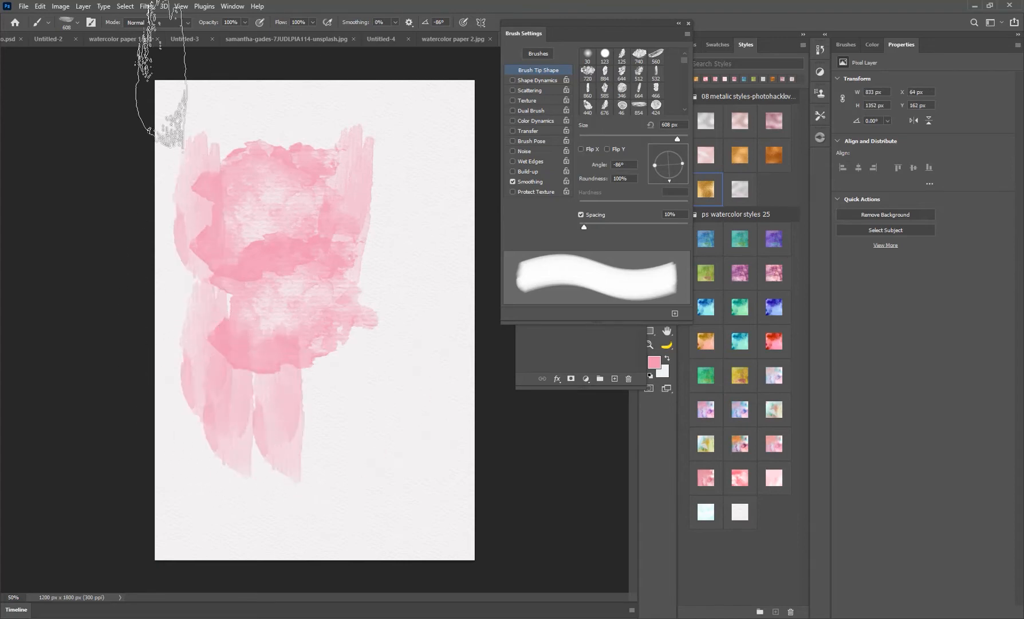
Try the 46 px brush from splotches set 2 enlarged to 133 px at the paint's right edge, and undo the stamp.
click(77, 23)
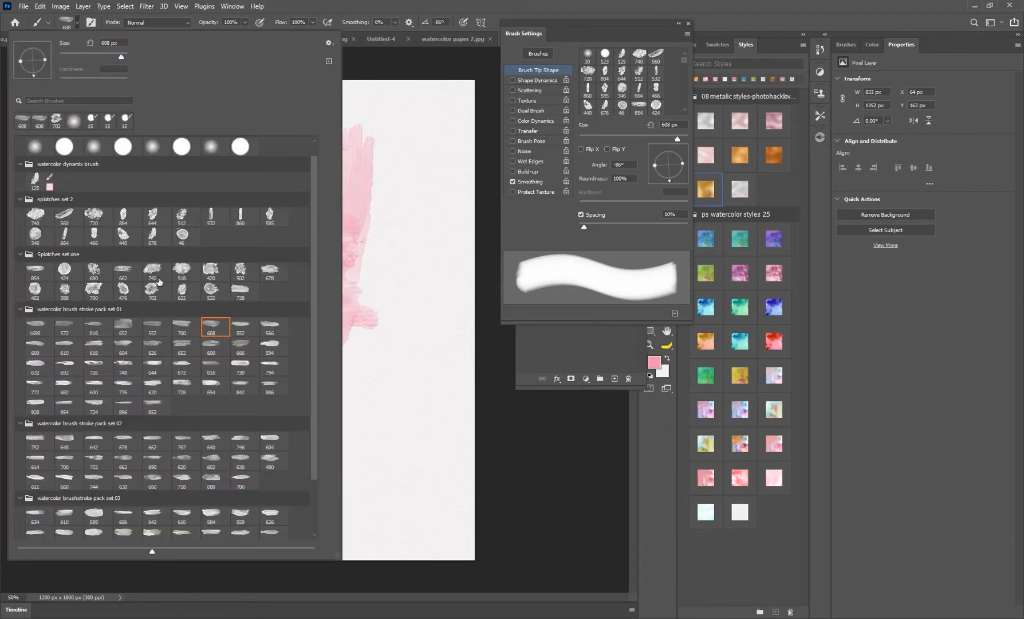
click(182, 234)
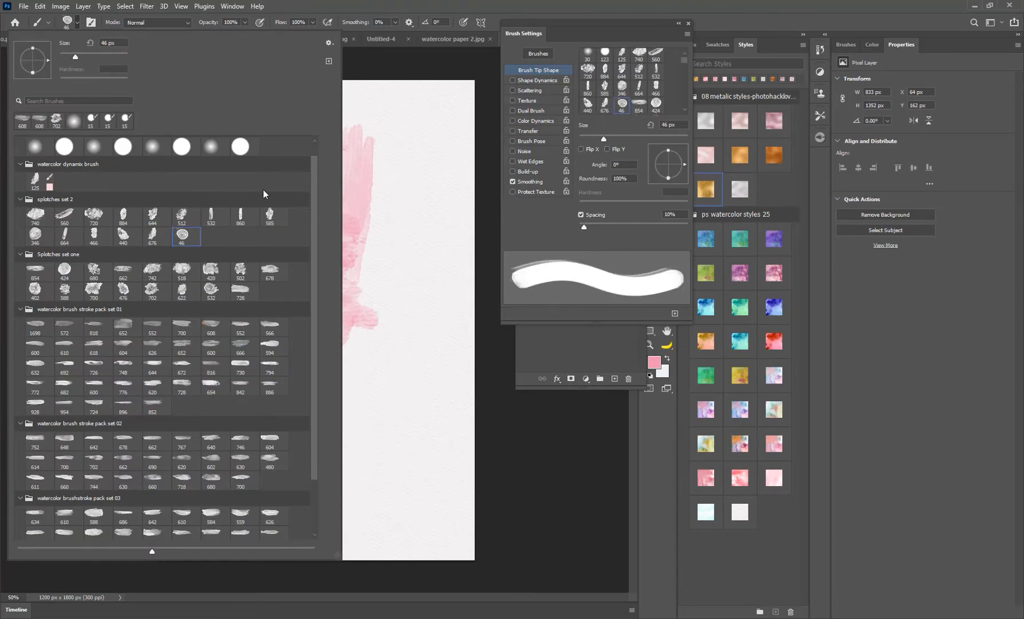
drag(74, 55, 99, 56)
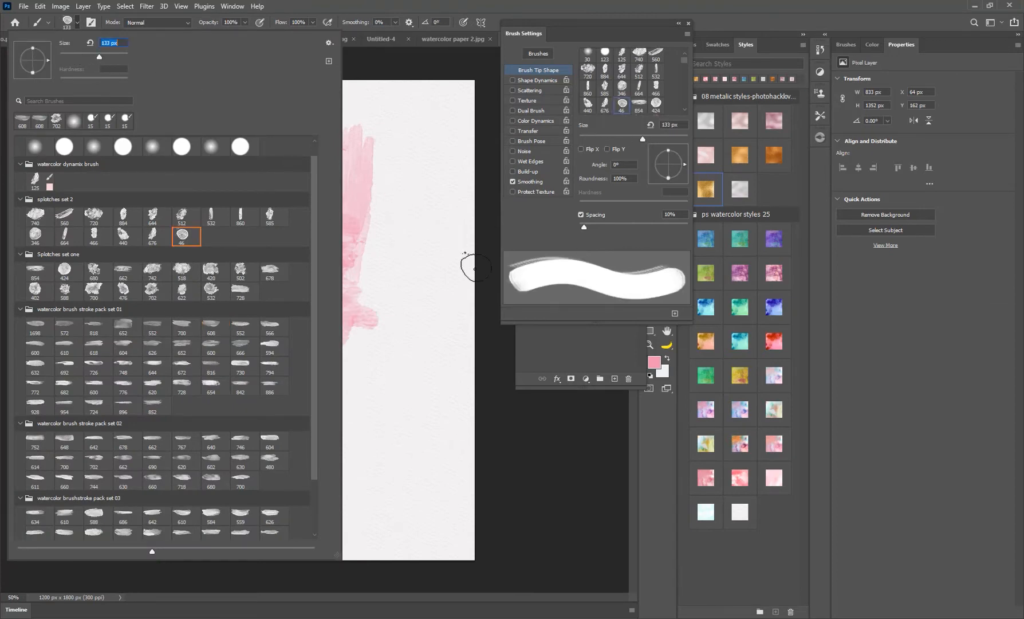
click(372, 203)
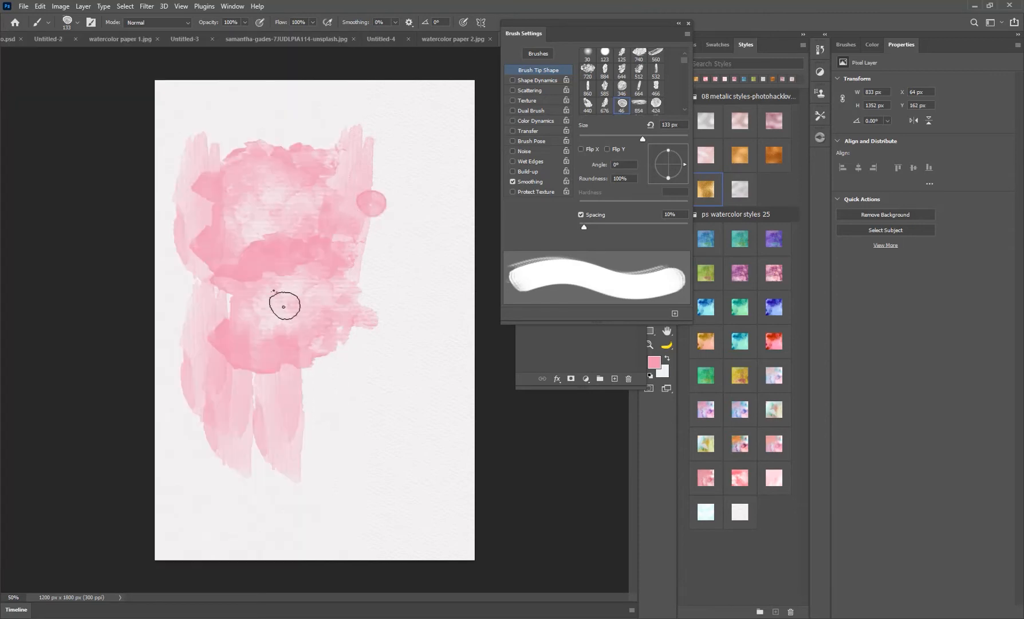
key(ctrl+z)
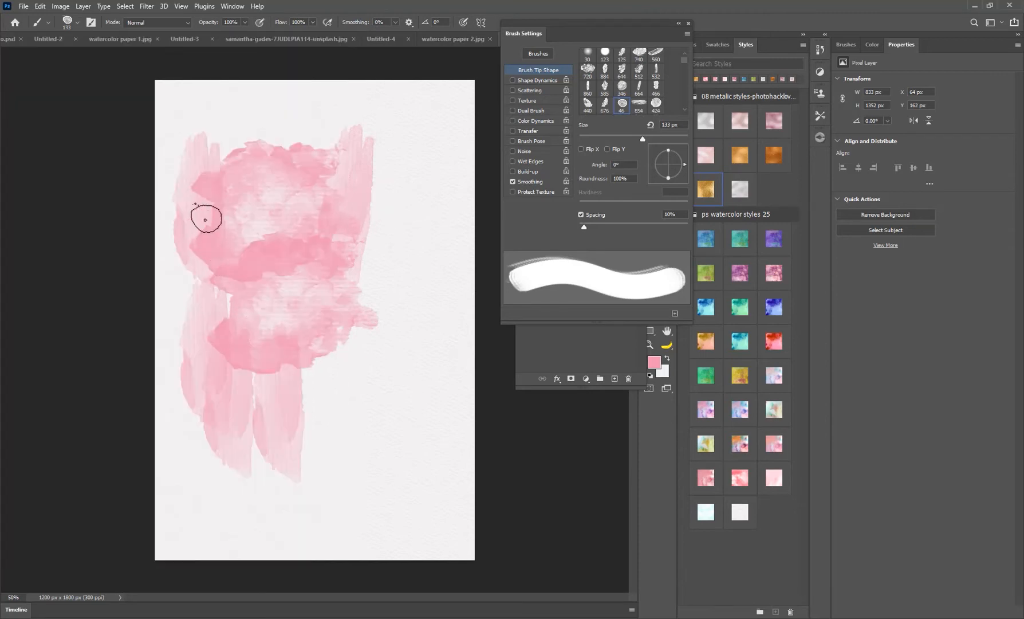
Stamp a round splotch on the right side of the pink paint with the 346 px brush from splotches set 2.
click(77, 23)
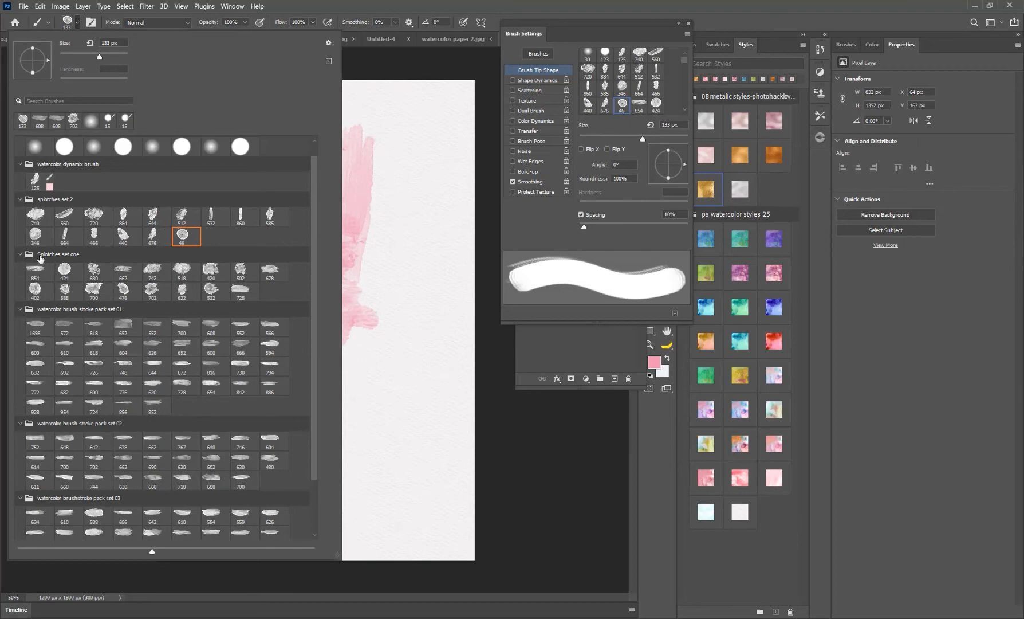
click(35, 233)
click(377, 281)
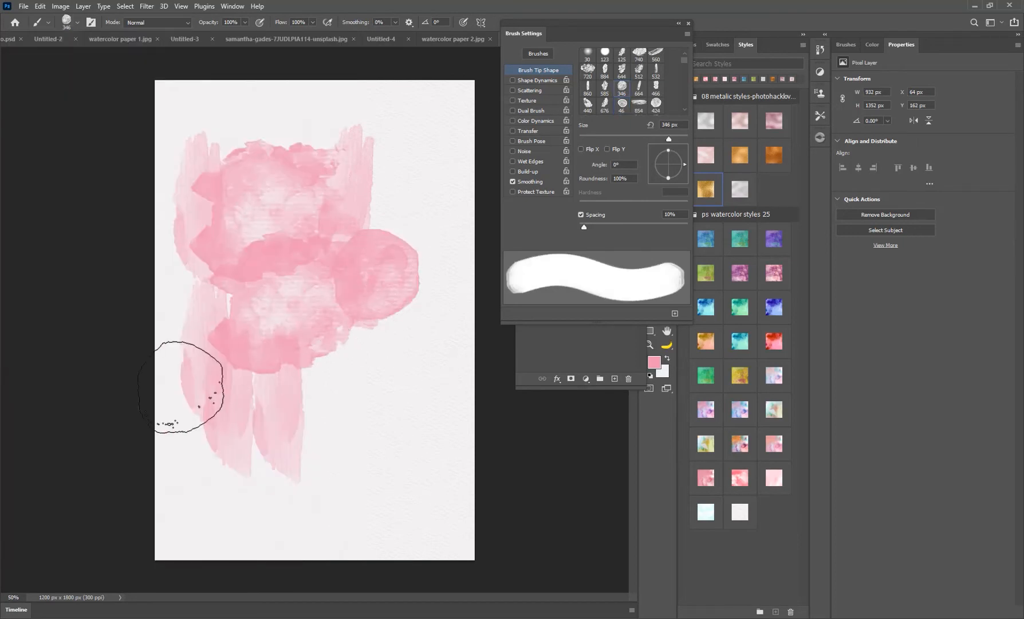
Try the 518 px splotch brush below the round splotch at the paint's right edge, and undo the stamp.
click(76, 23)
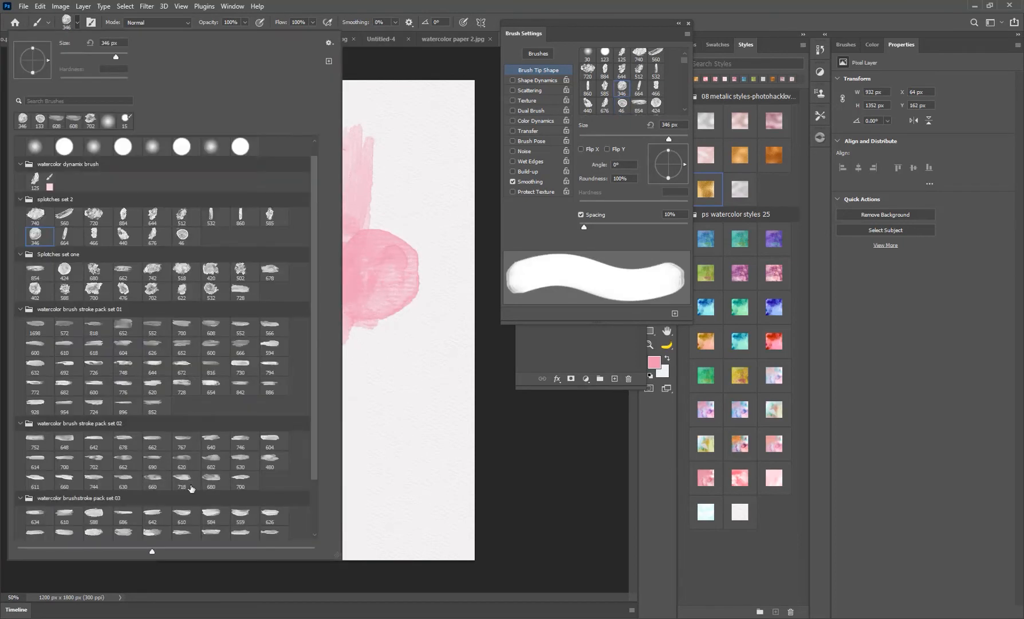
scroll(155, 459, down, 3)
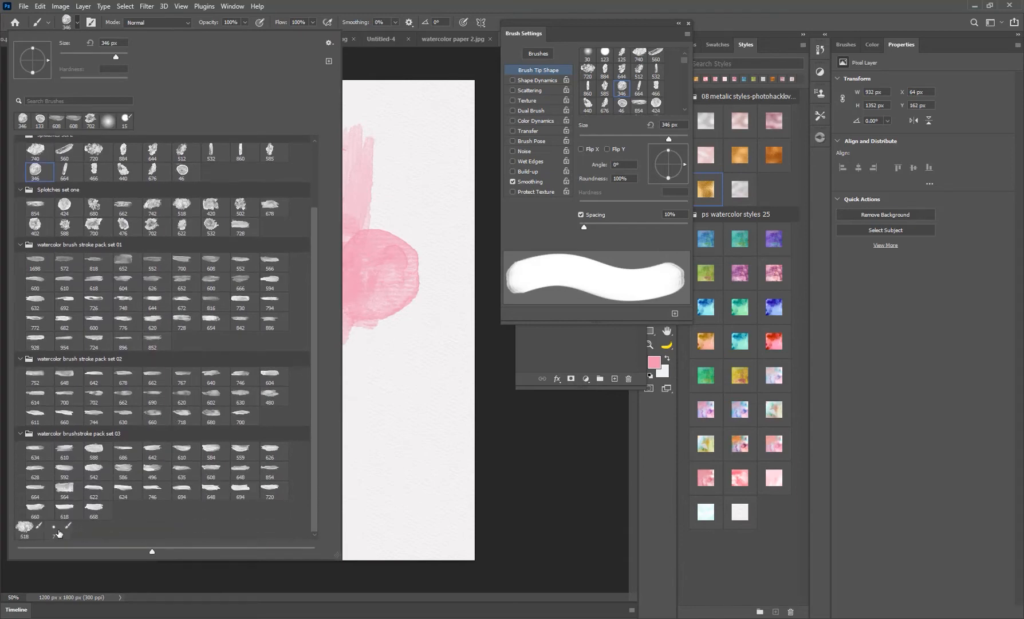
click(18, 527)
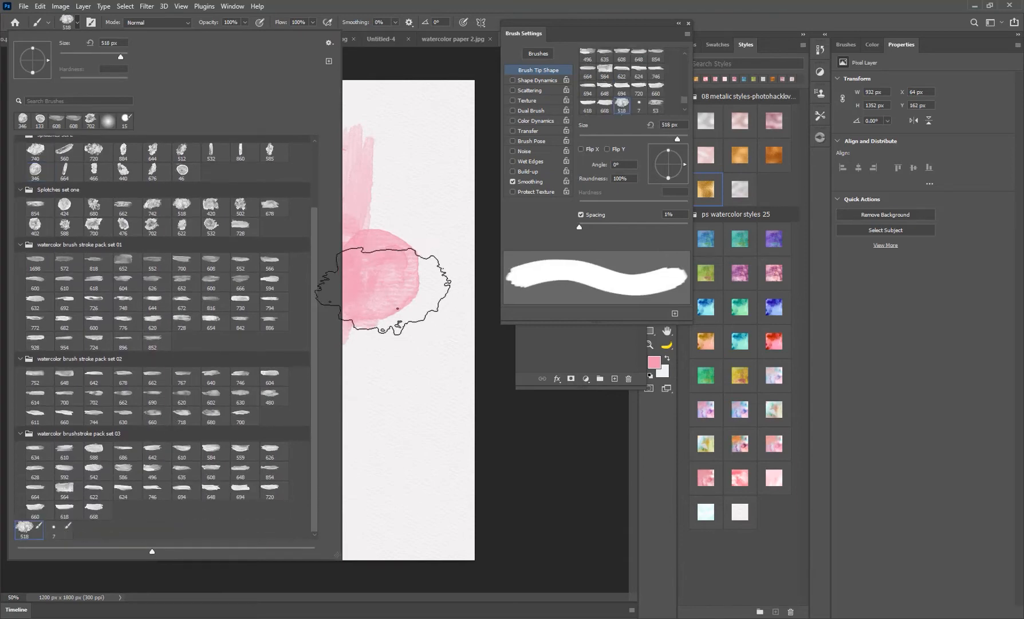
click(371, 348)
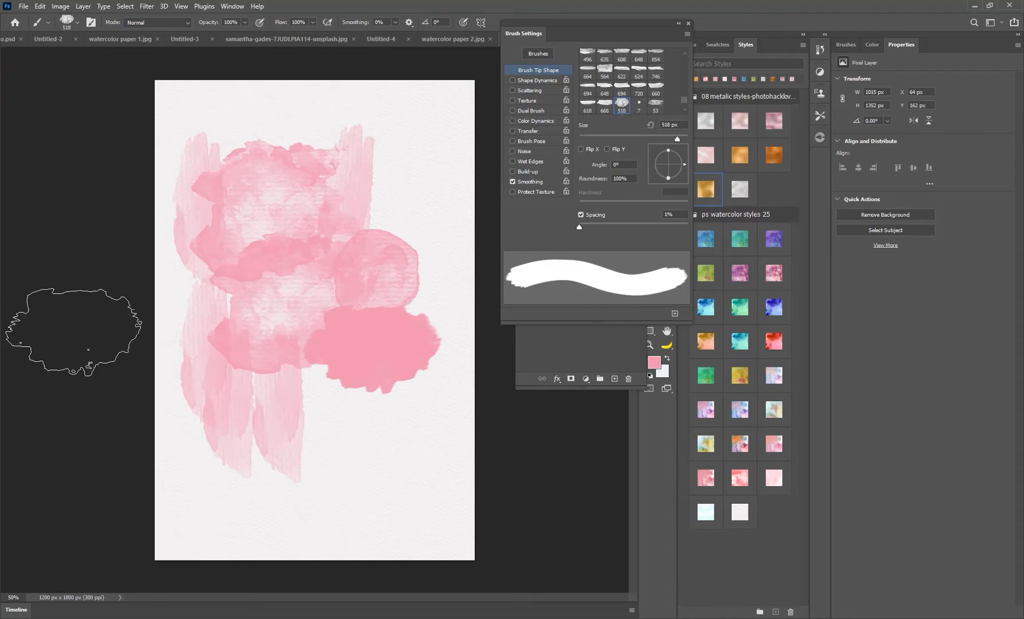
key(ctrl+z)
Paint two horizontal strokes below the round splotch and across the lower middle with the 586 px brush from watercolor brushstroke pack set 03.
click(77, 23)
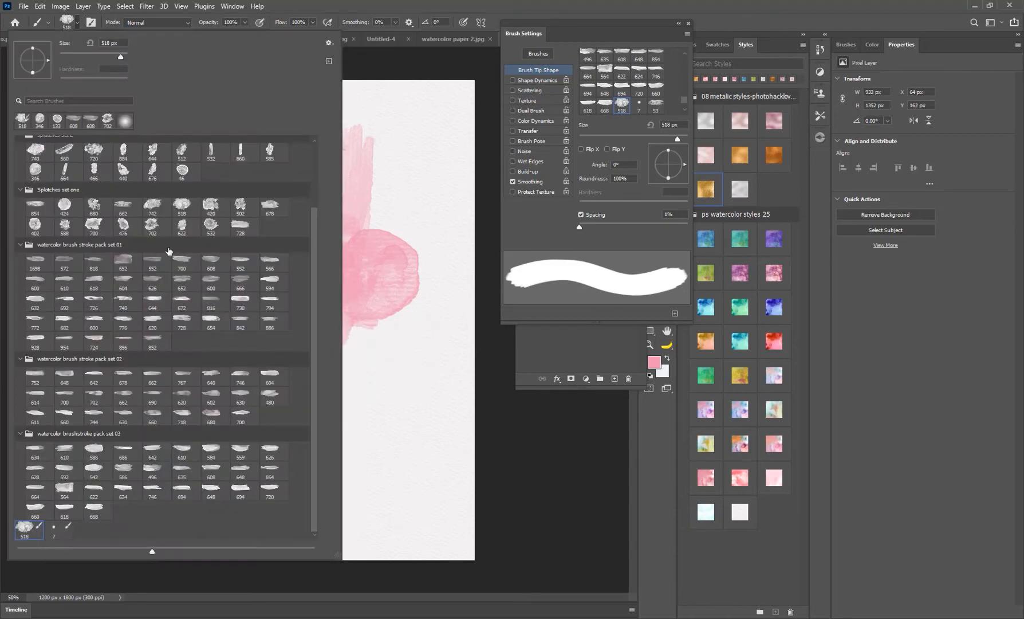
click(125, 469)
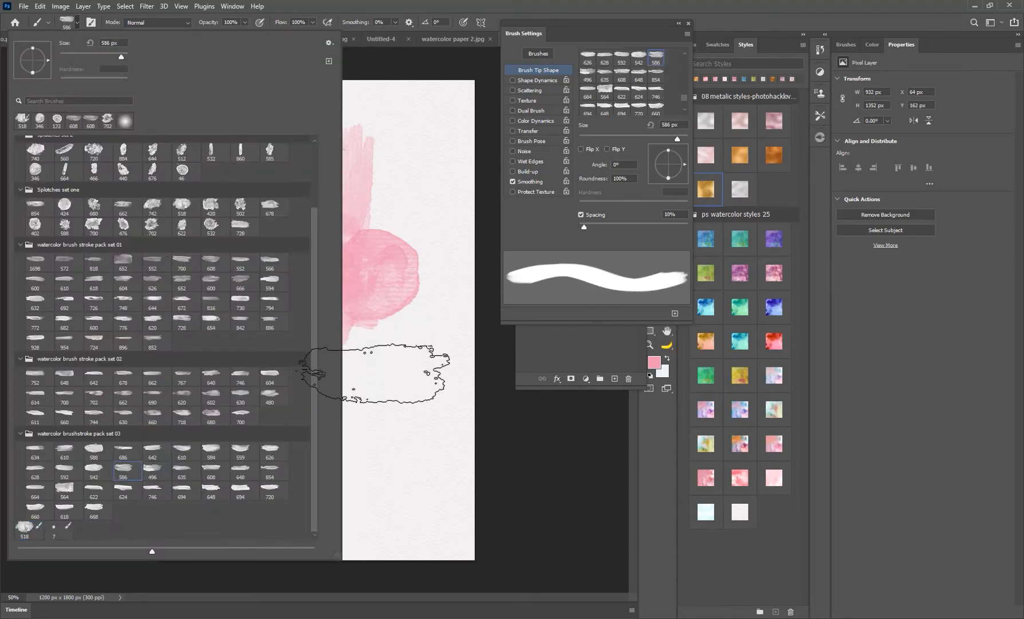
click(383, 366)
drag(227, 365, 297, 359)
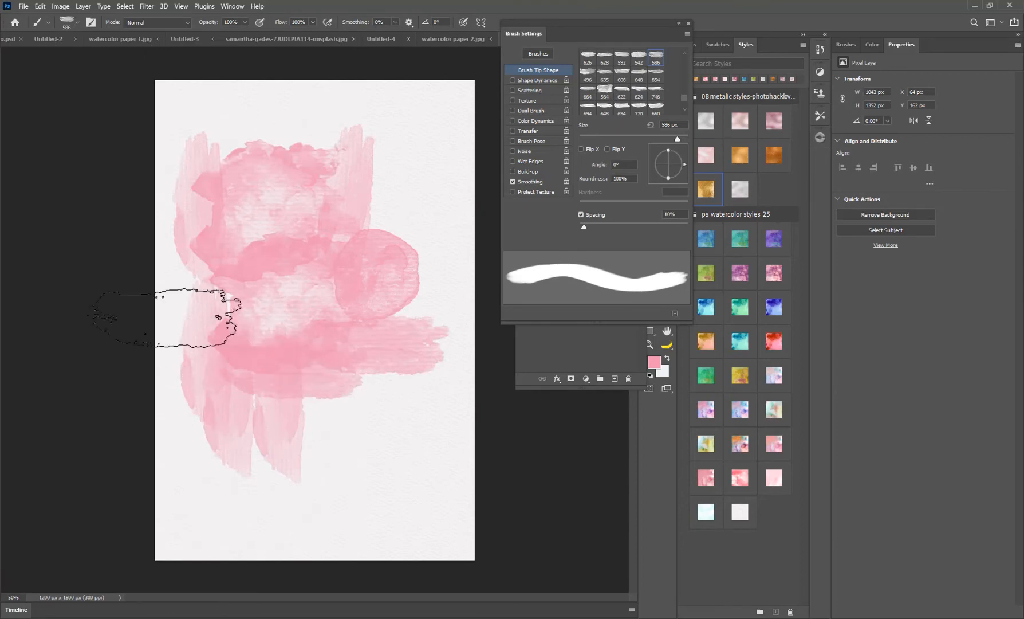
Stamp a horizontal stroke above the round splotch with the 588 px brush from watercolor brushstroke pack set 03.
click(70, 24)
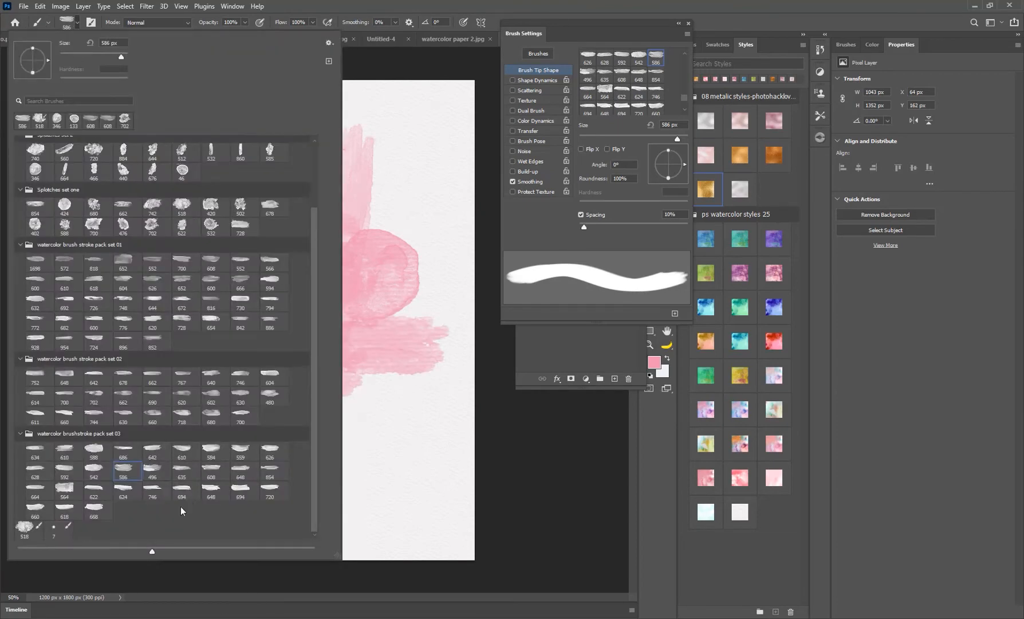
click(93, 453)
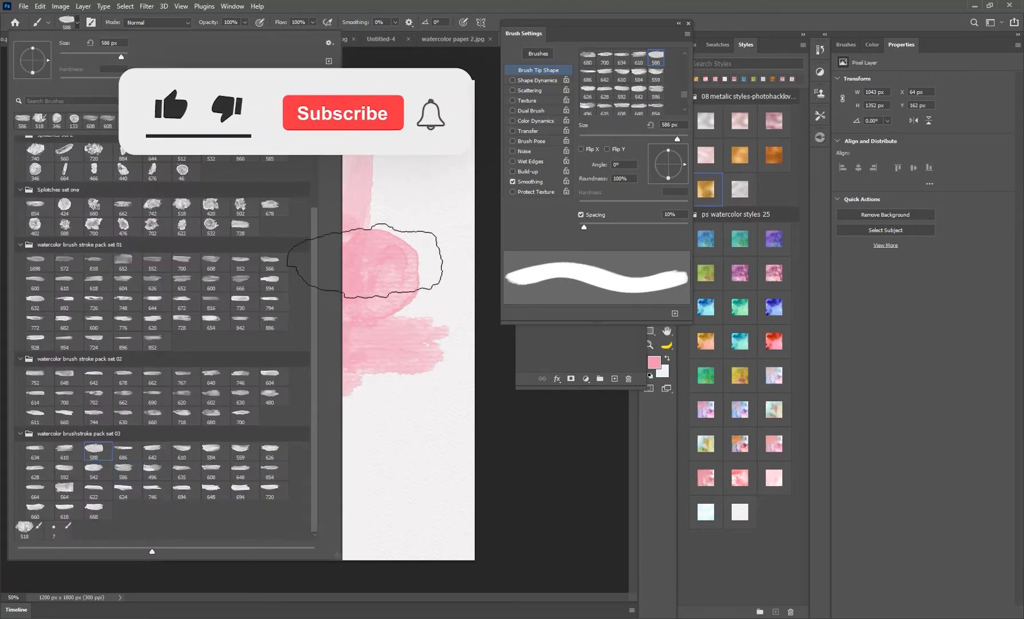
click(366, 255)
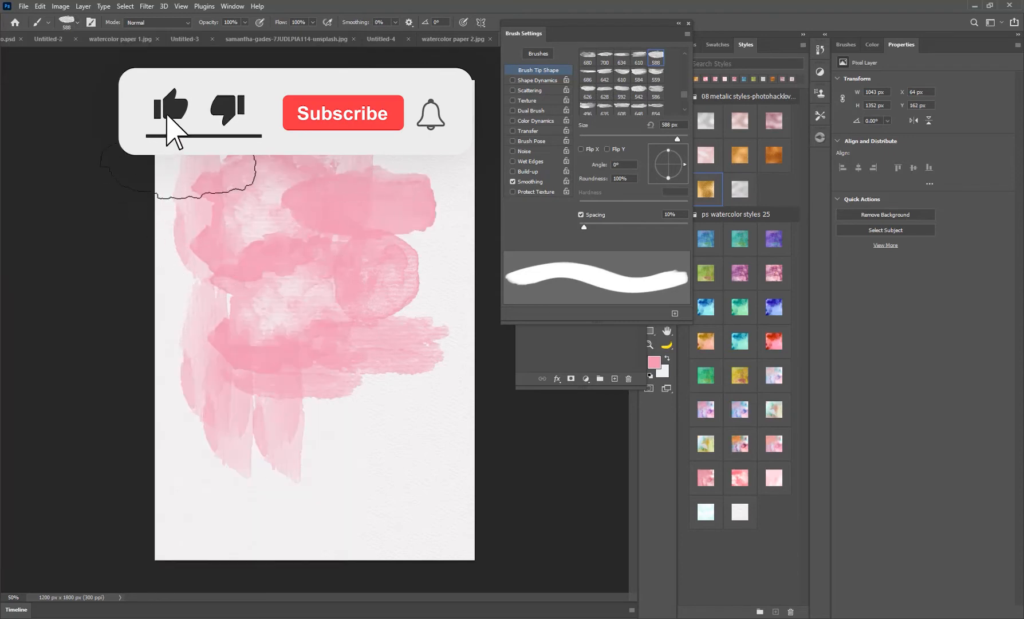
Stamp two splotches at the lower right and bottom of the pink paint with the 532 px brush from Splotches set one.
click(71, 23)
click(209, 222)
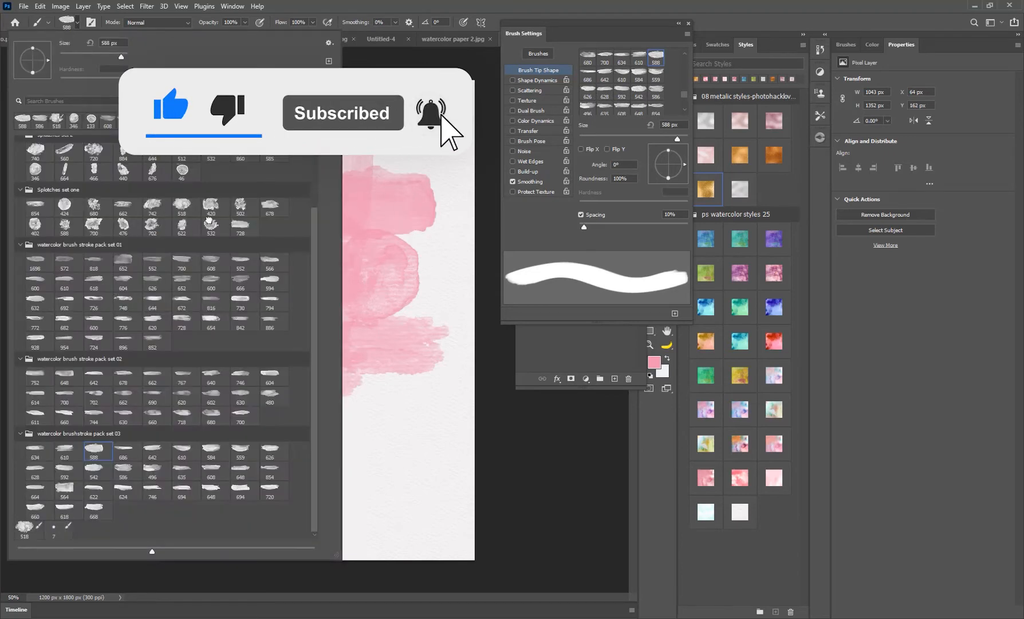
click(291, 414)
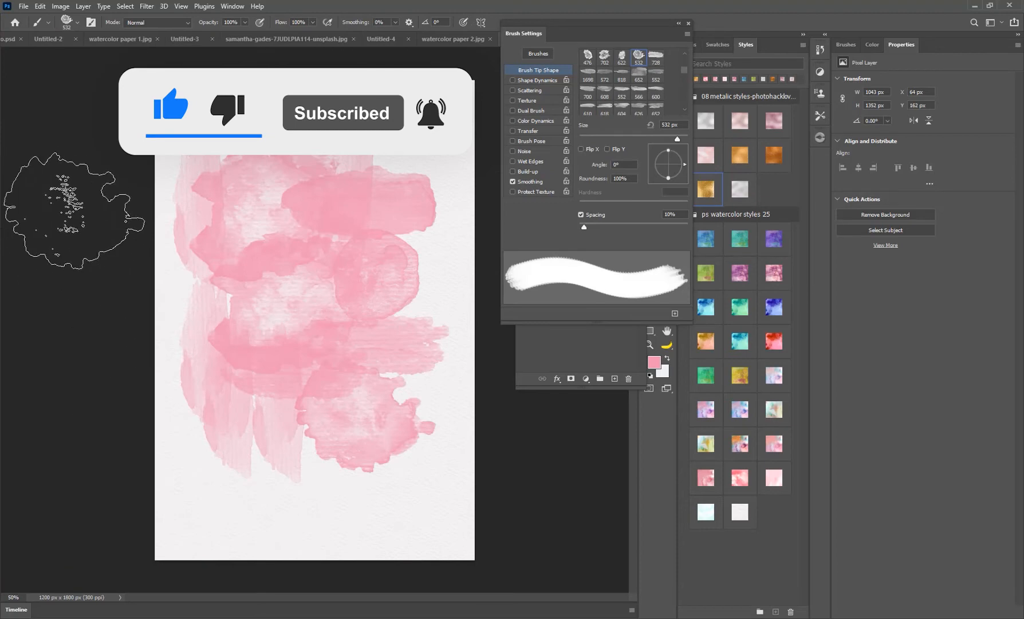
drag(275, 459, 221, 418)
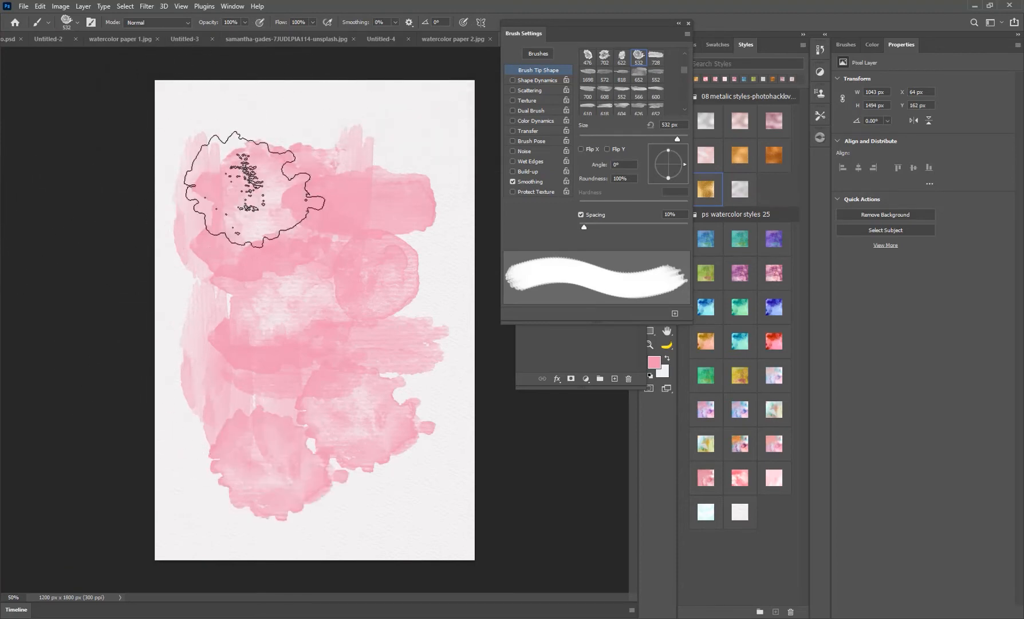
Choose the 610 px brush from watercolor brushstroke pack set 03, rotate it to -92°, and stamp two vertical strokes on the left and upper-left paint.
click(79, 25)
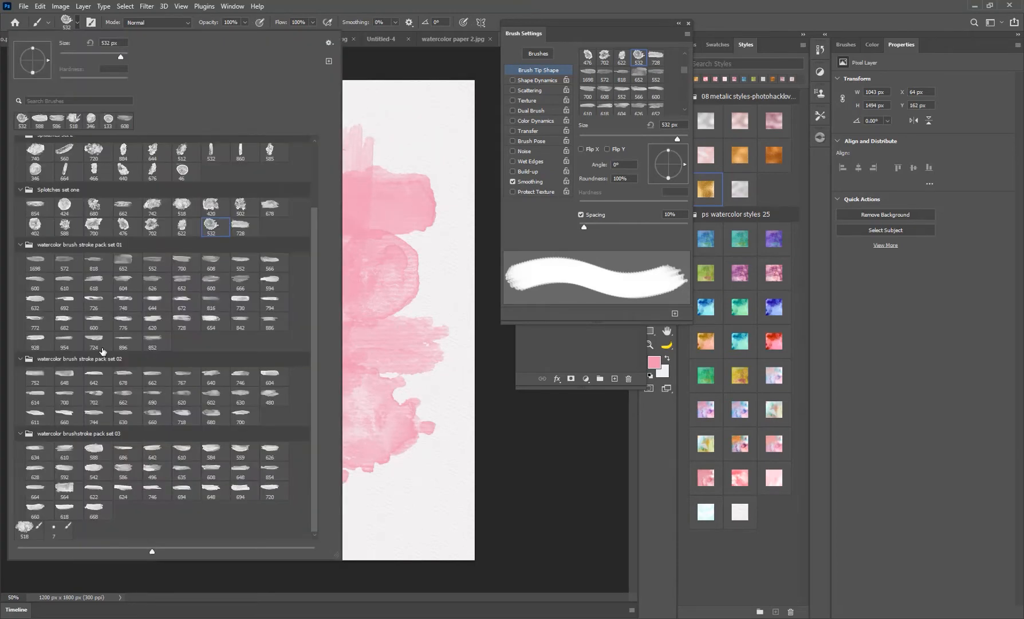
click(64, 452)
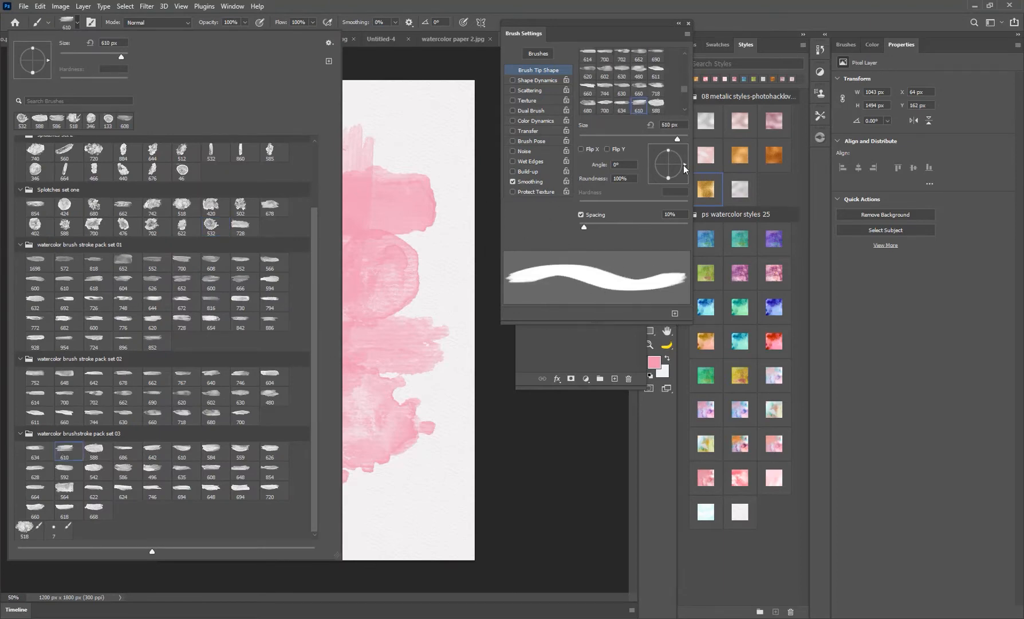
drag(685, 167, 668, 177)
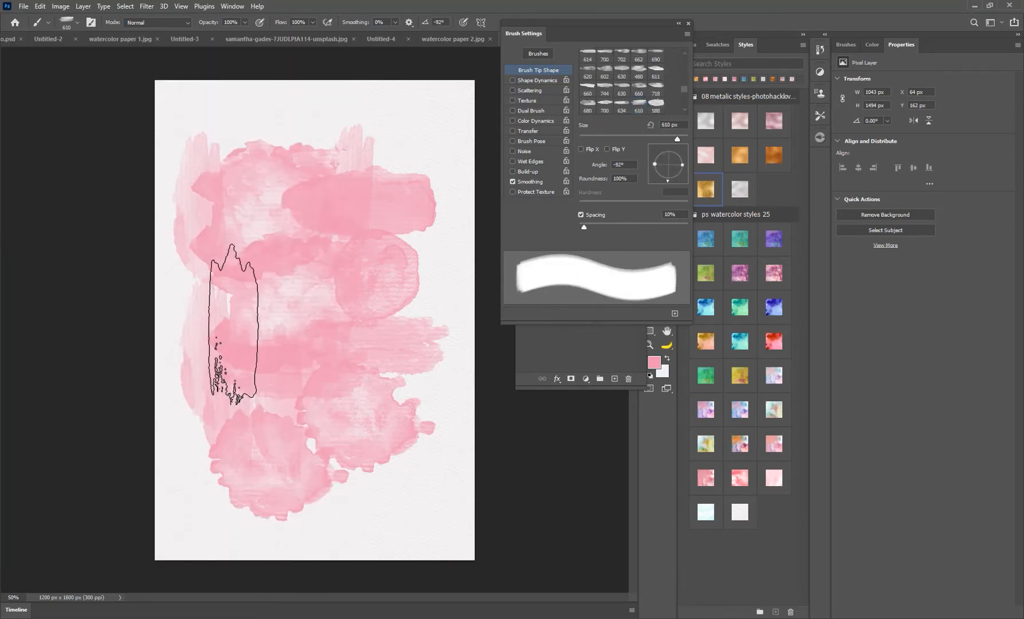
click(233, 324)
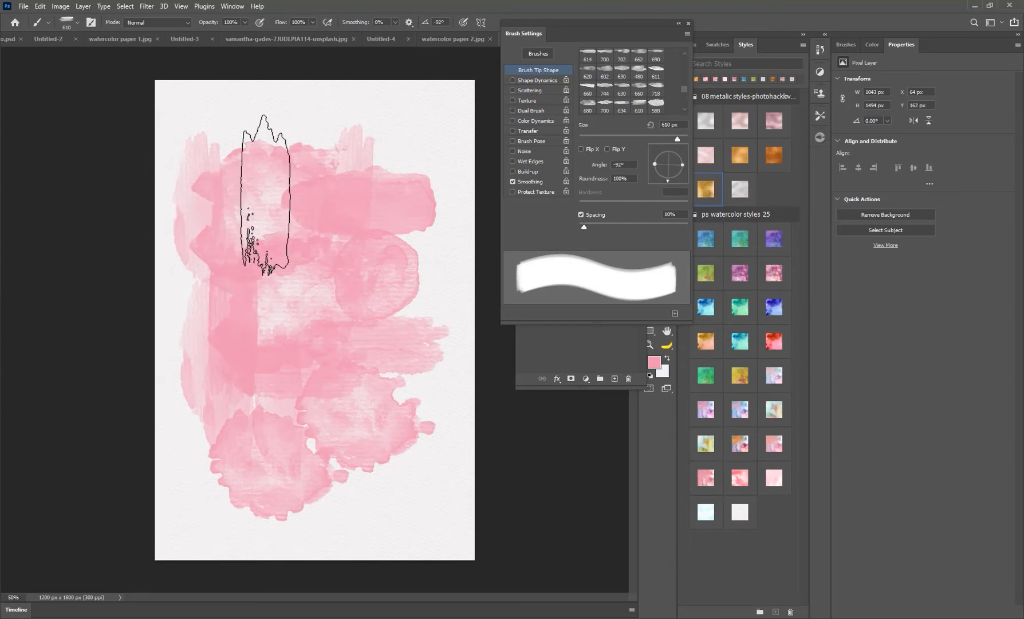
click(255, 189)
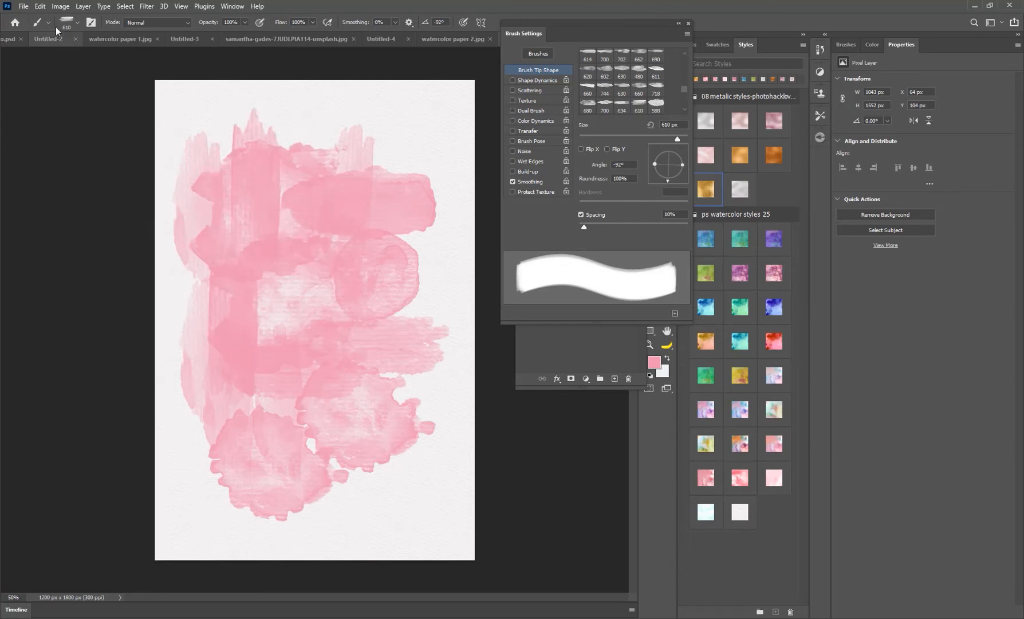
Stamp horizontal strokes across the paint's upper right and lower left with the 726 px brush from watercolor brush stroke pack set 01.
click(76, 23)
click(91, 302)
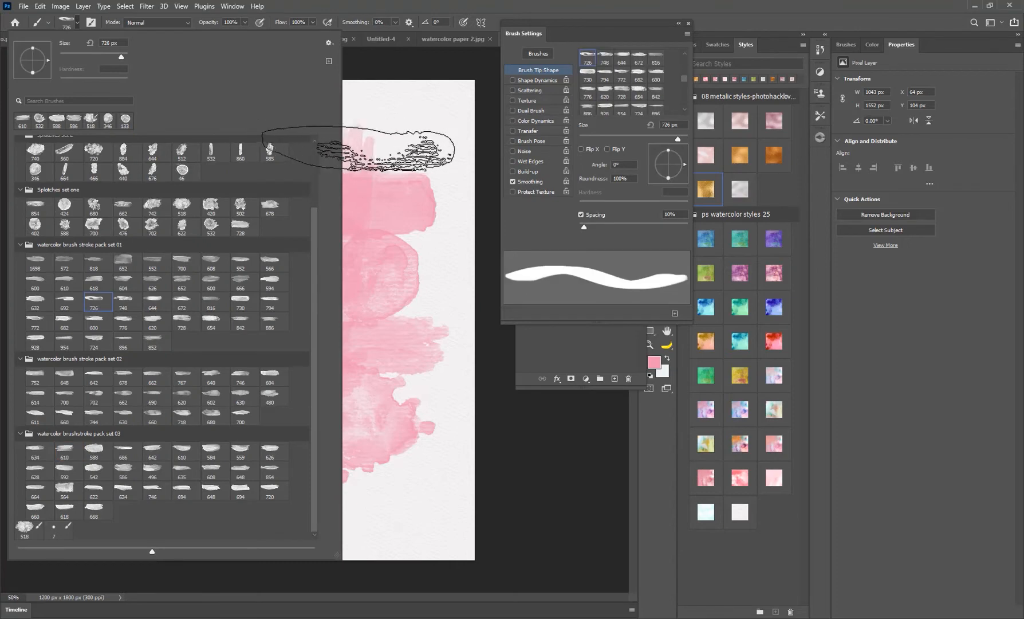
click(346, 152)
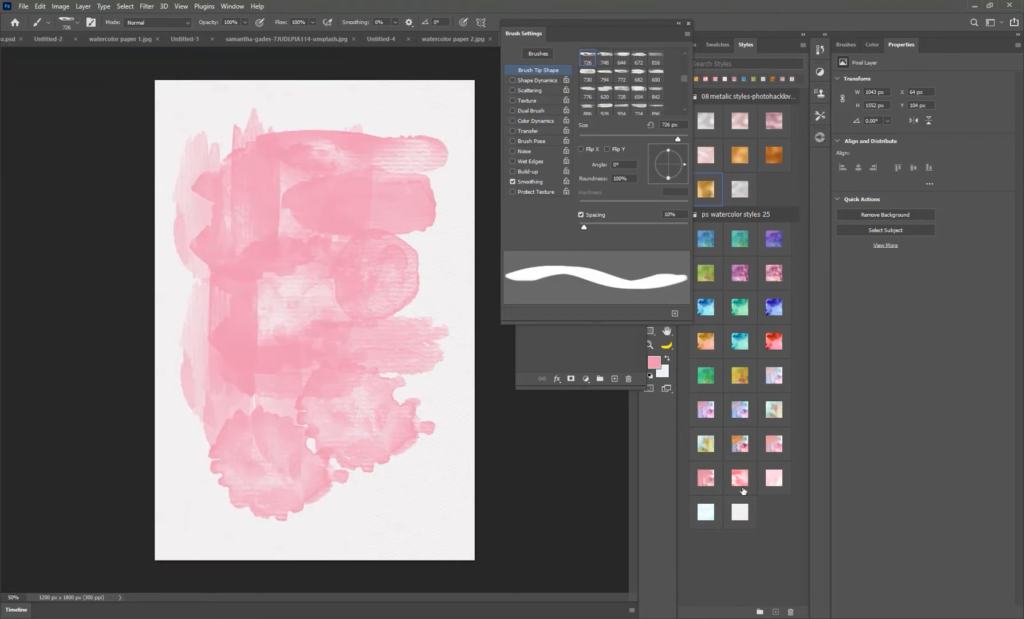
drag(626, 41, 930, 126)
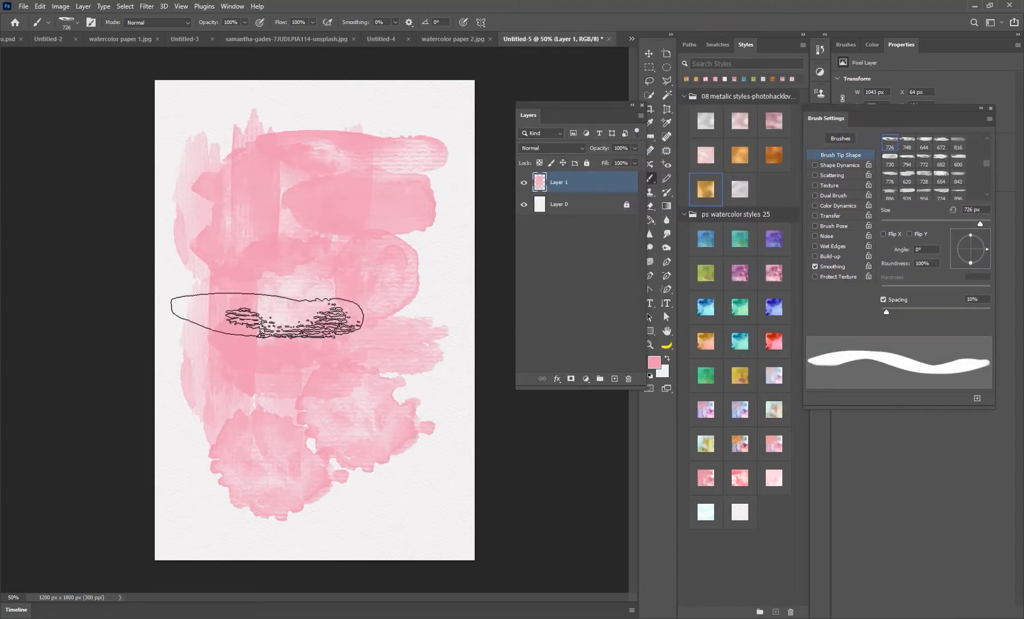
click(259, 432)
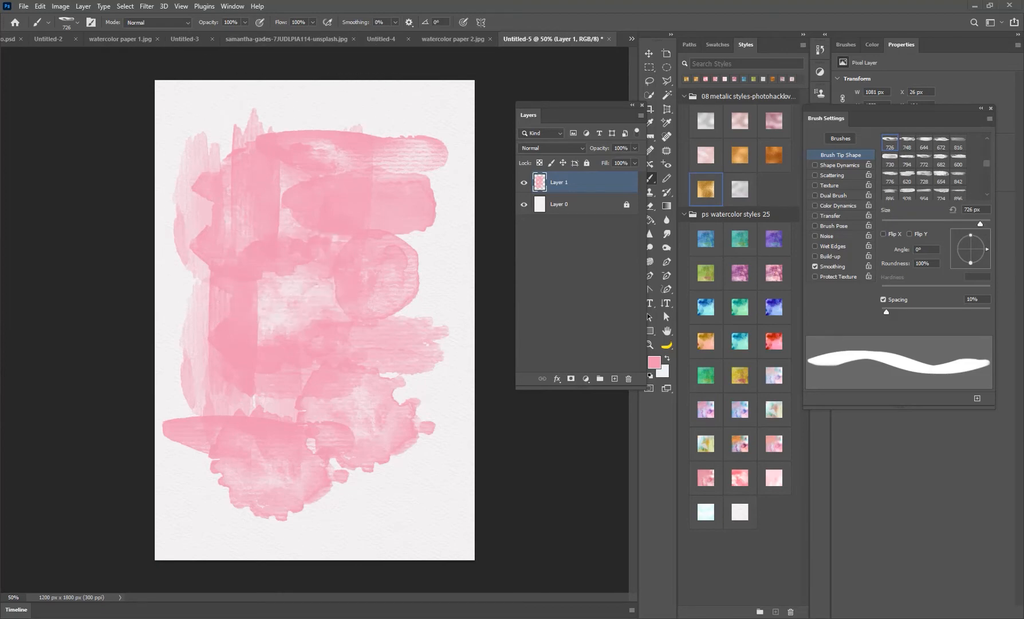
Copy the selected photo of the couple from its own document and paste it above the pink paint in Untitled-5.
click(284, 39)
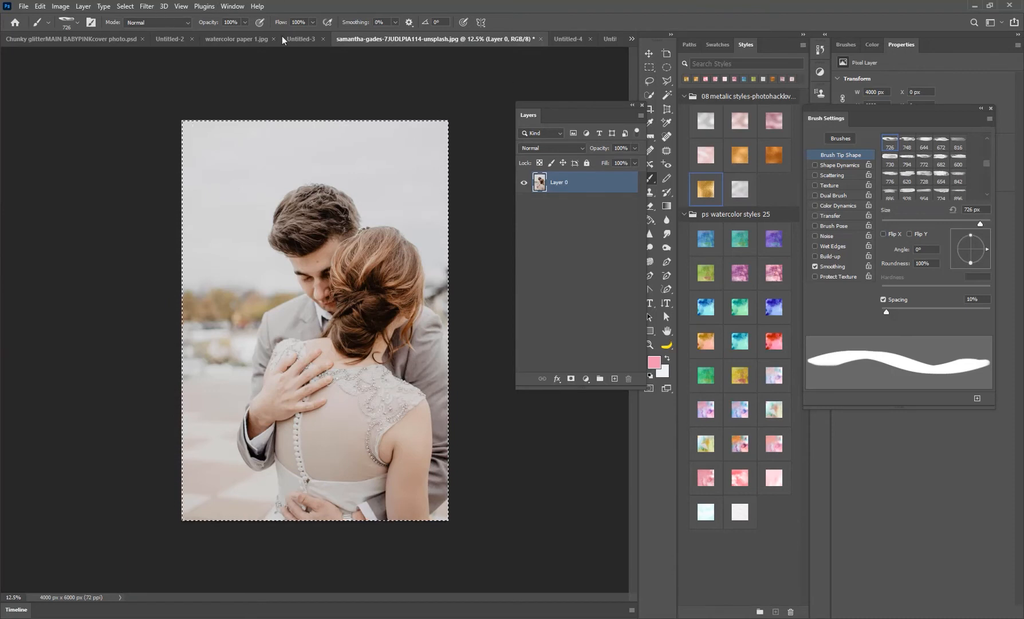
click(648, 55)
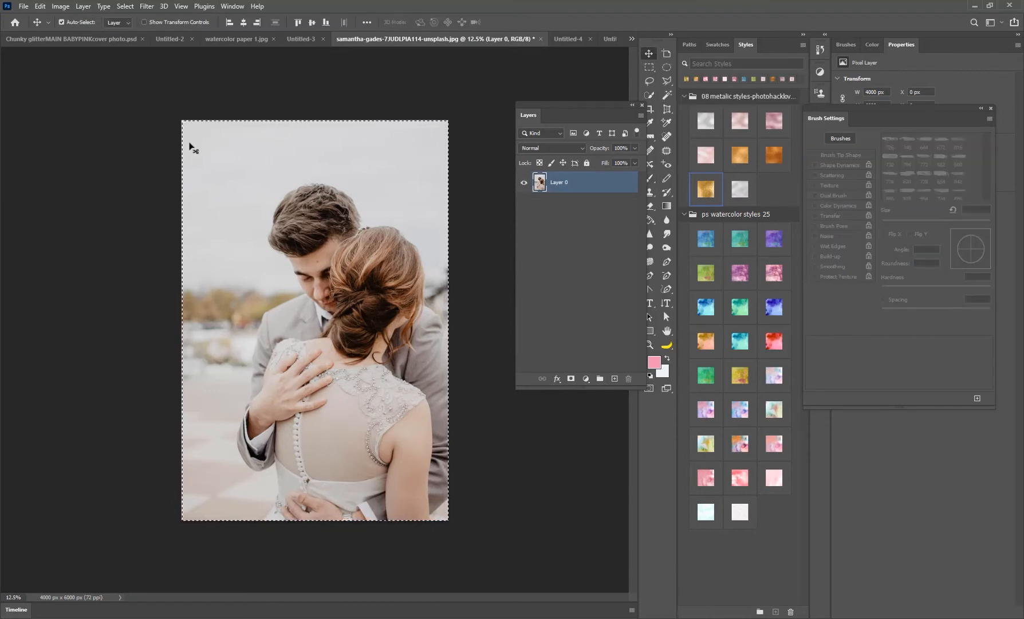
key(ctrl)
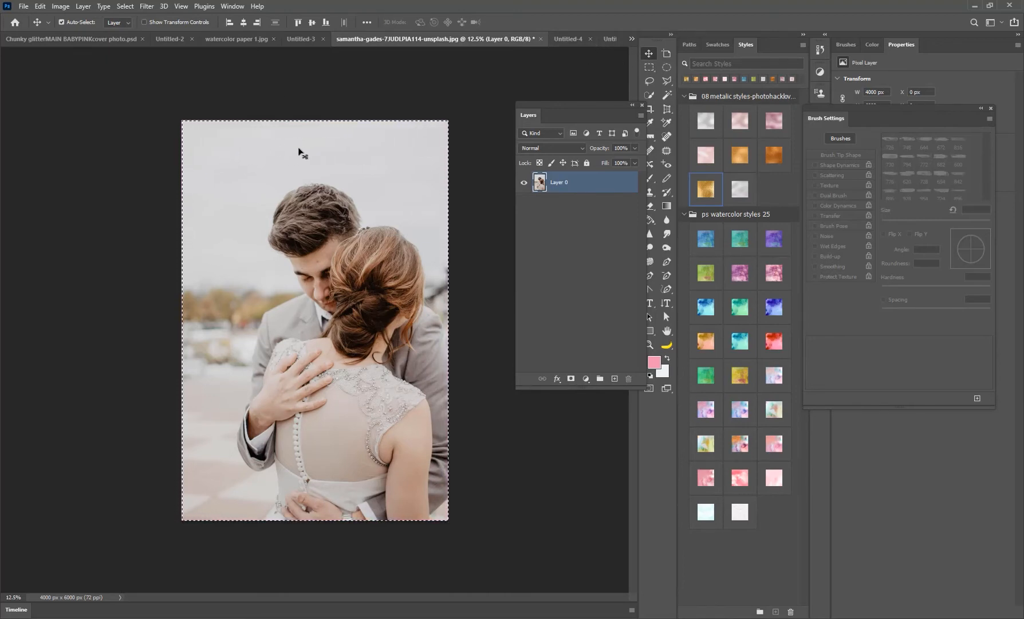
click(608, 39)
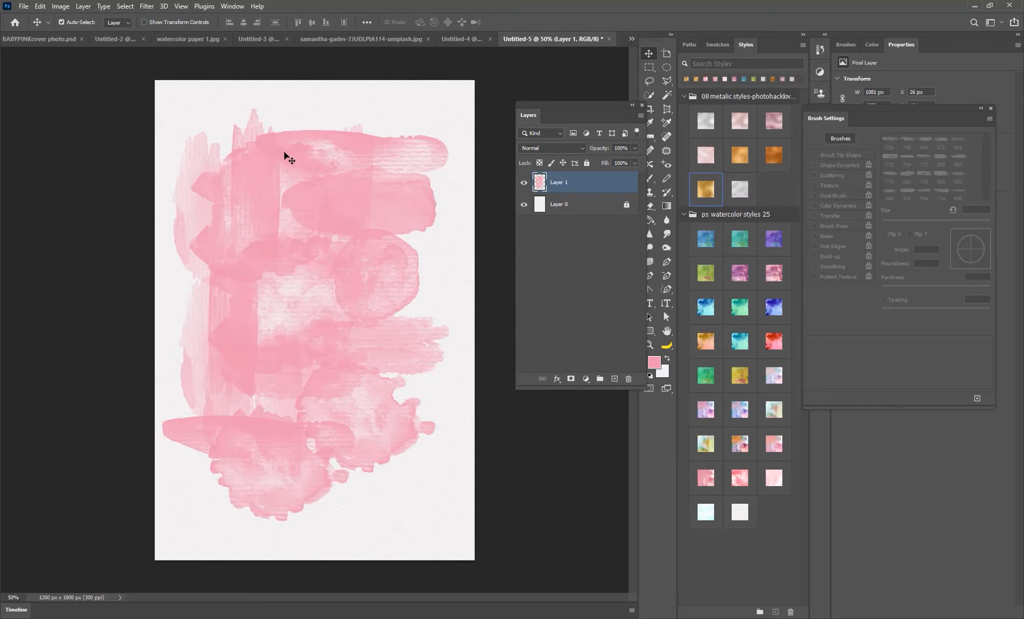
key(ctrl)
key(ctrl)
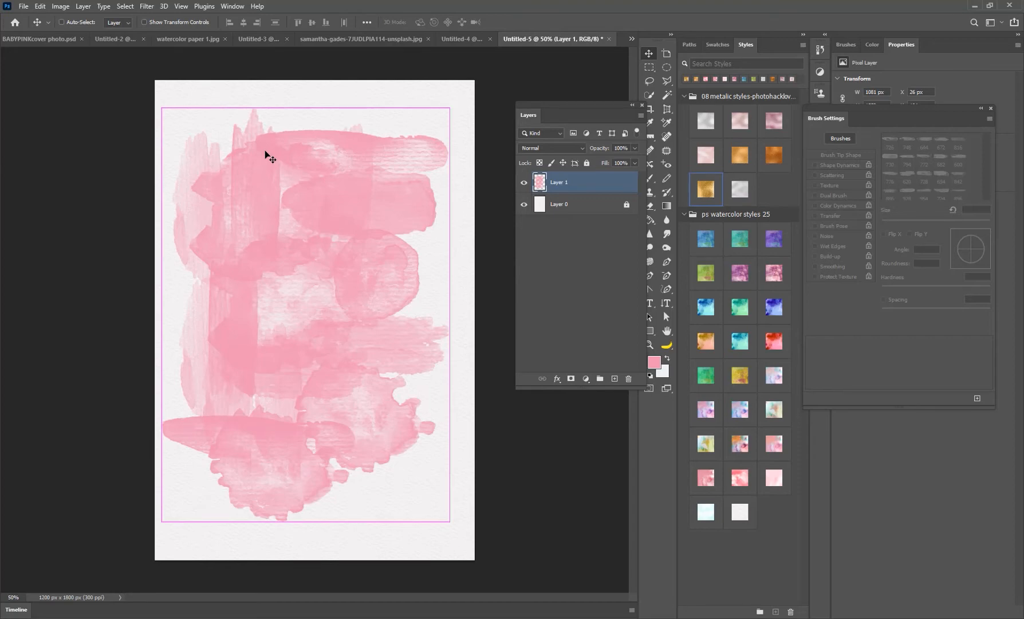
key(ctrl+v)
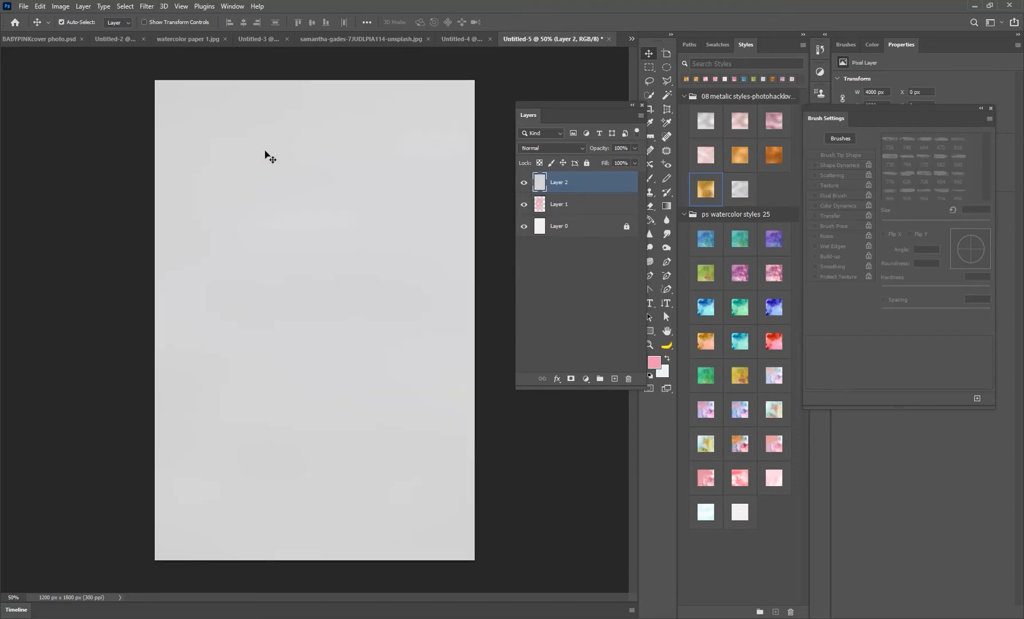
Scale the pasted photo proportionally to 32.23% and position it so the couple covers the pink paint.
key(ctrl)
key(ctrl+t)
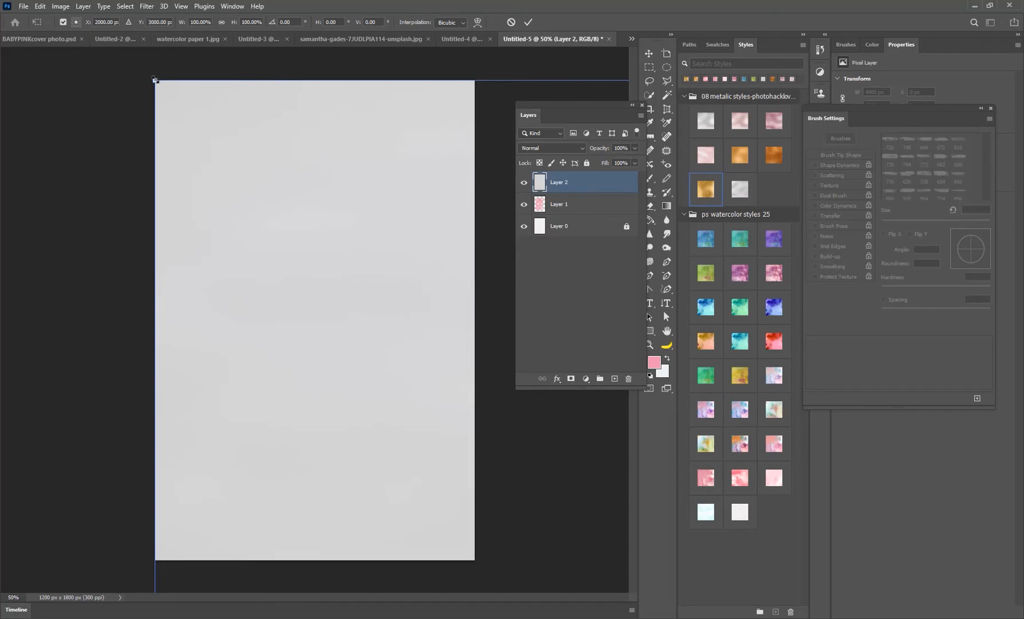
drag(155, 79, 147, 171)
drag(82, 146, 139, 178)
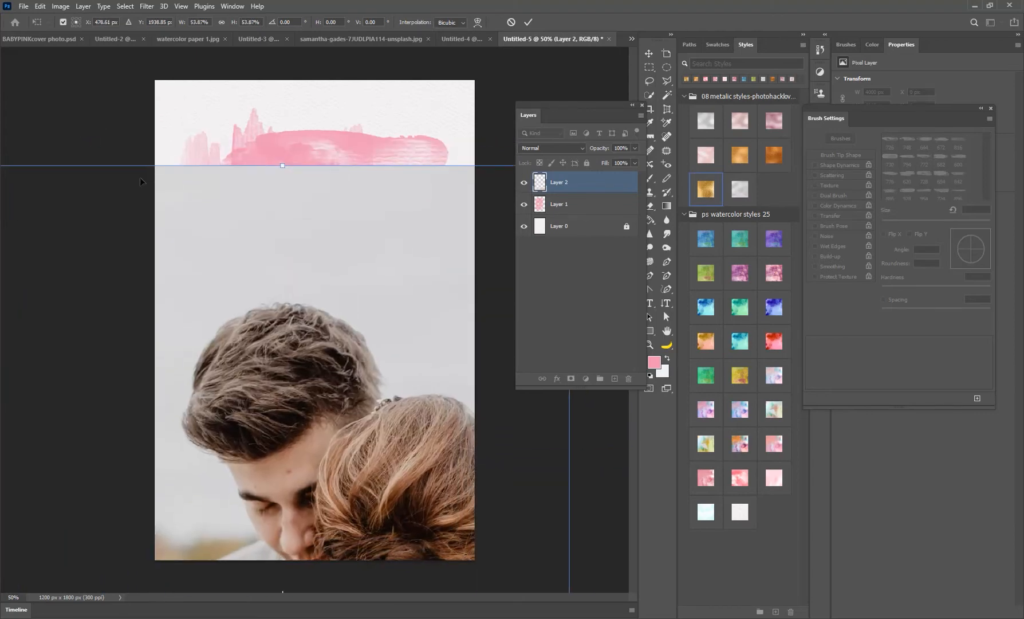
drag(201, 361, 140, 160)
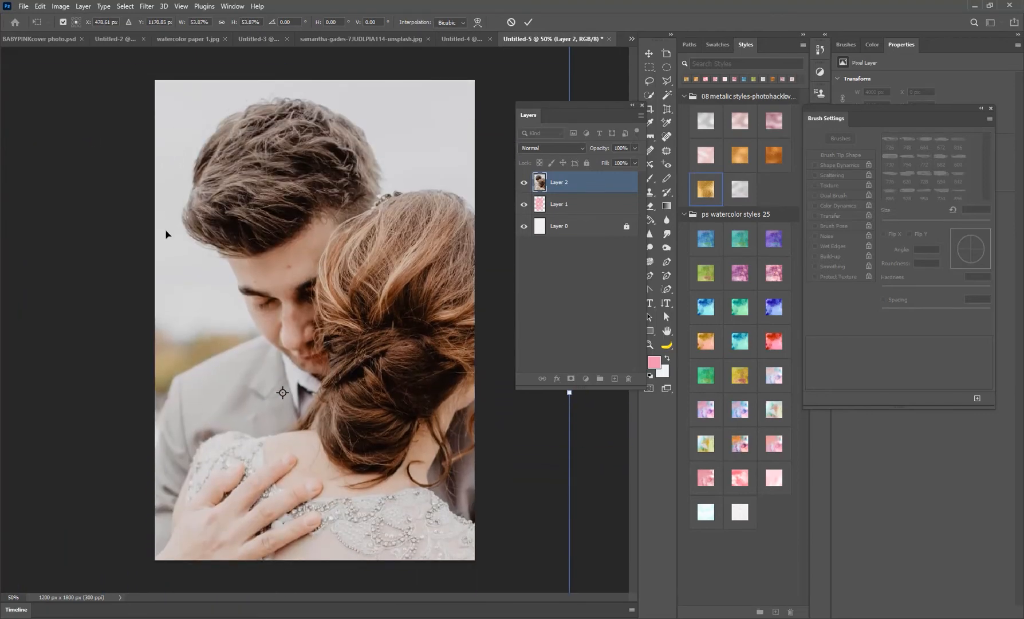
drag(137, 204, 363, 311)
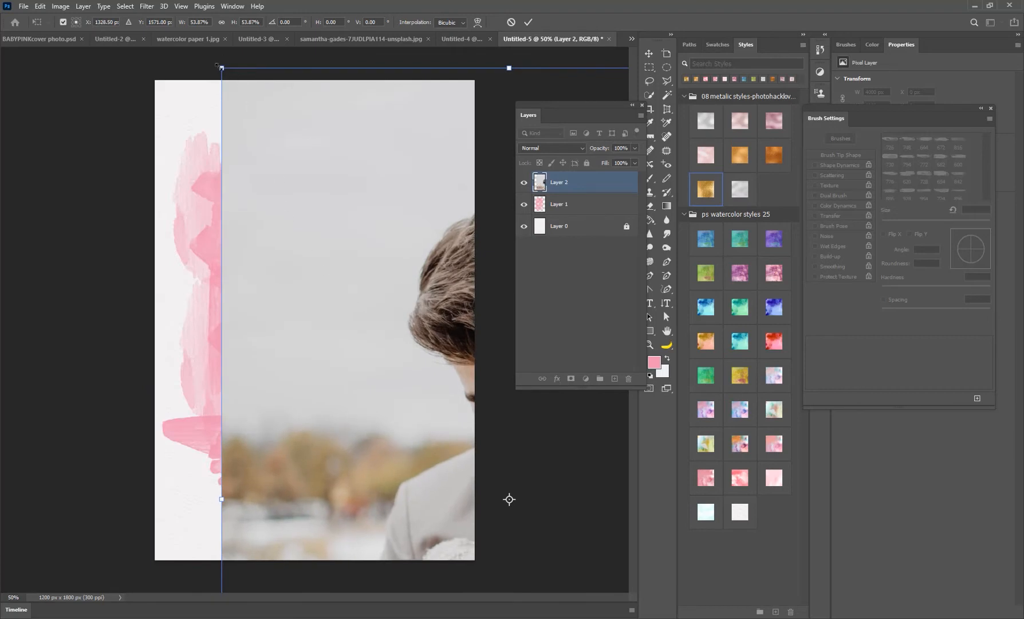
drag(218, 66, 449, 411)
drag(504, 487, 183, 147)
drag(224, 274, 224, 238)
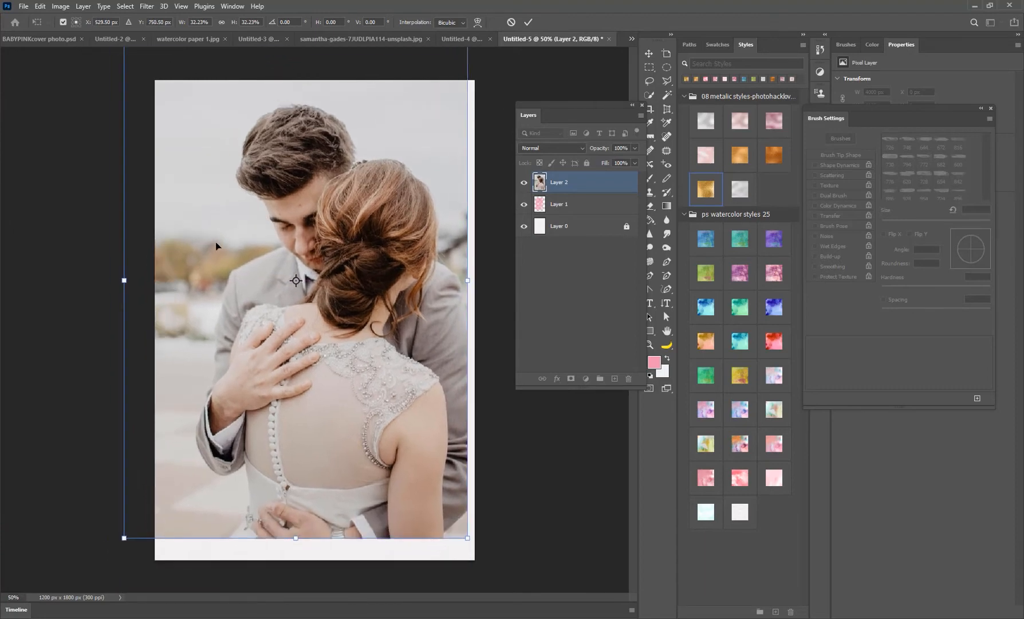
key(Return)
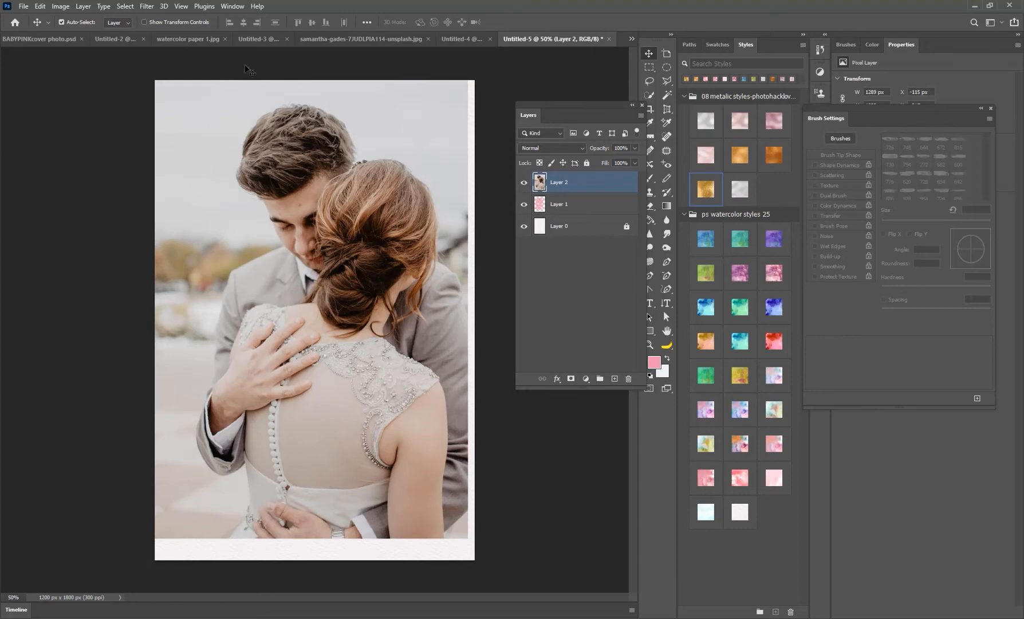
Try clipping the couple's photo to the pink paint layer and release the clipping mask.
click(66, 8)
mouse_move(83, 8)
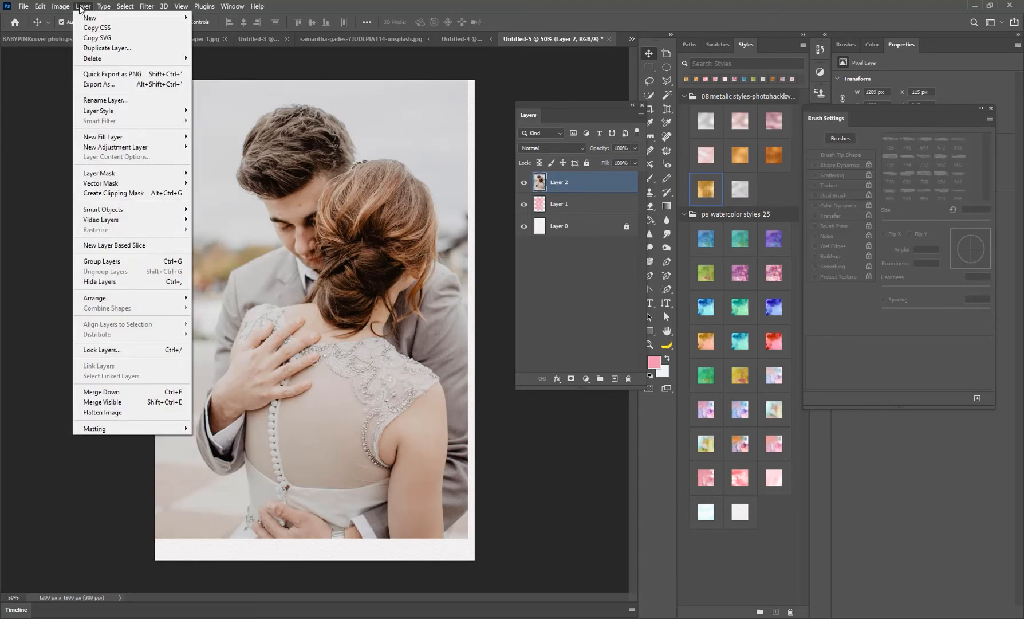
click(112, 192)
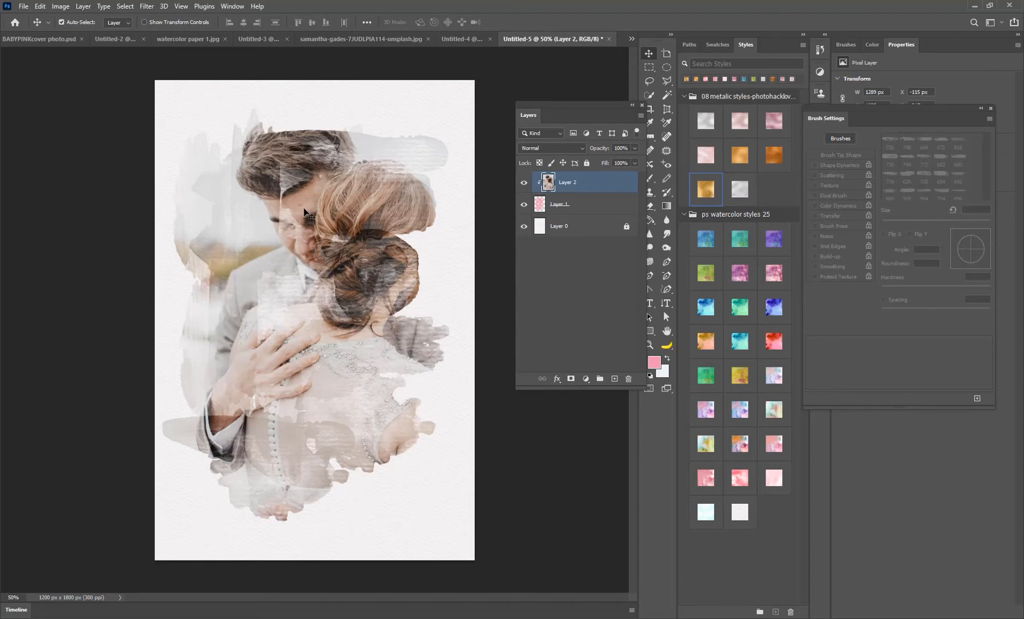
key(ctrl)
key(ctrl+alt+g)
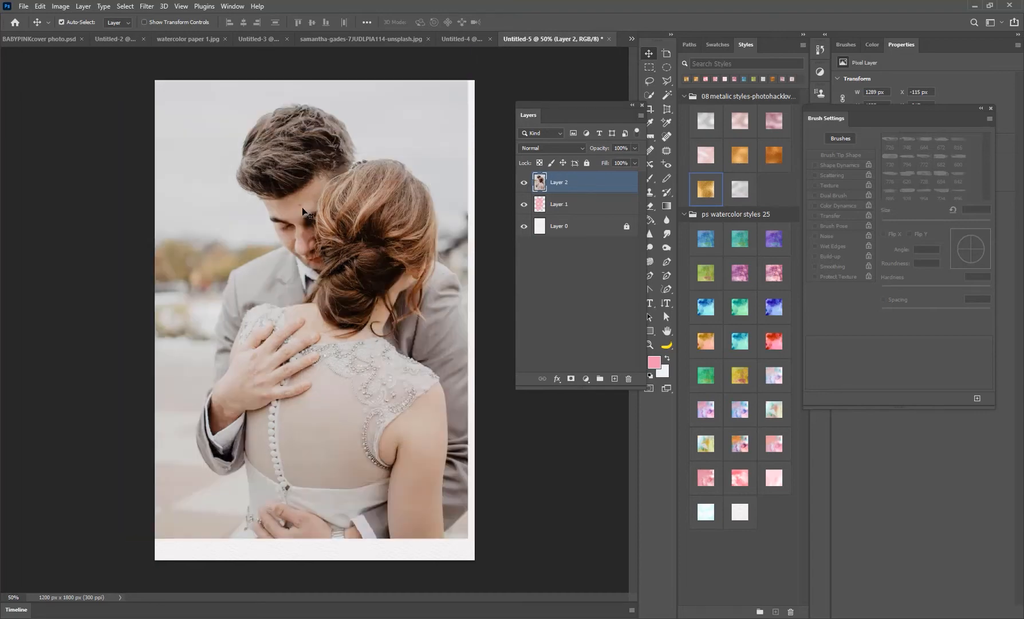
Hide the photo layer and apply the pale pink style from ps watercolor styles 25 to the paint in Layer 1.
click(565, 207)
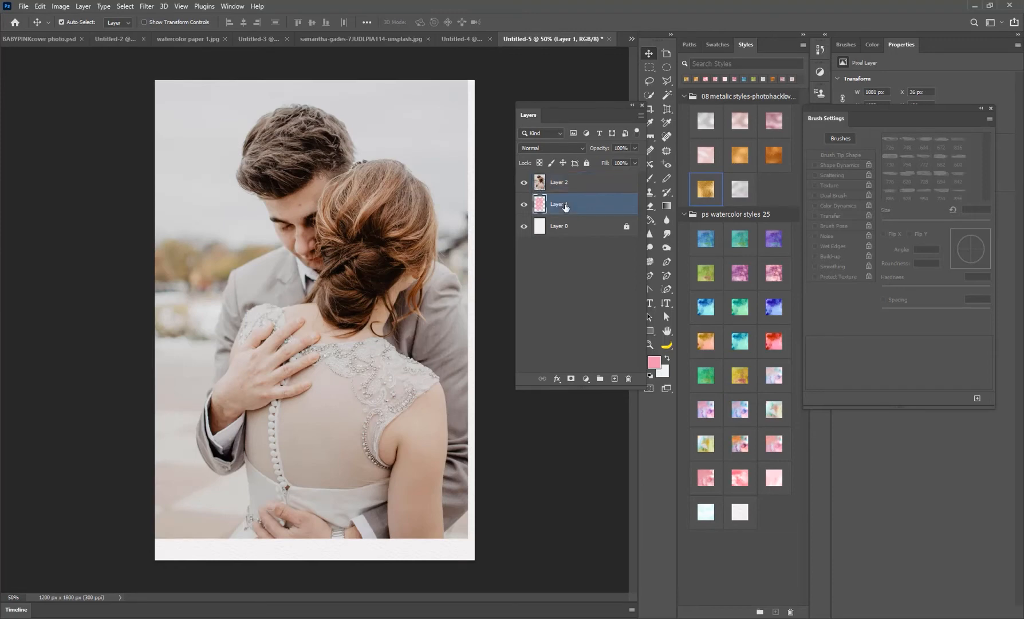
click(522, 184)
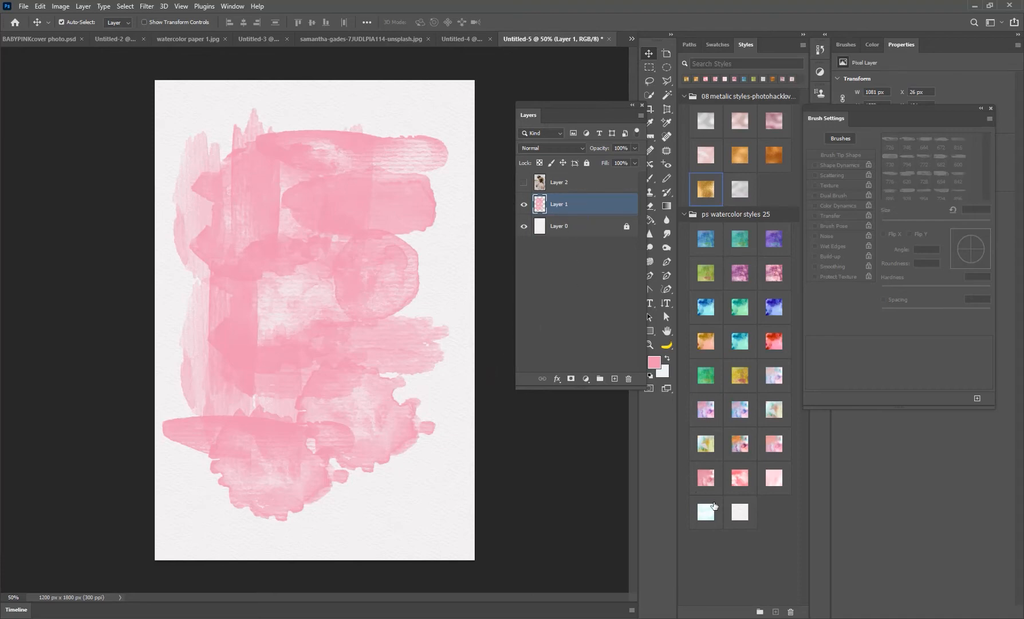
click(773, 480)
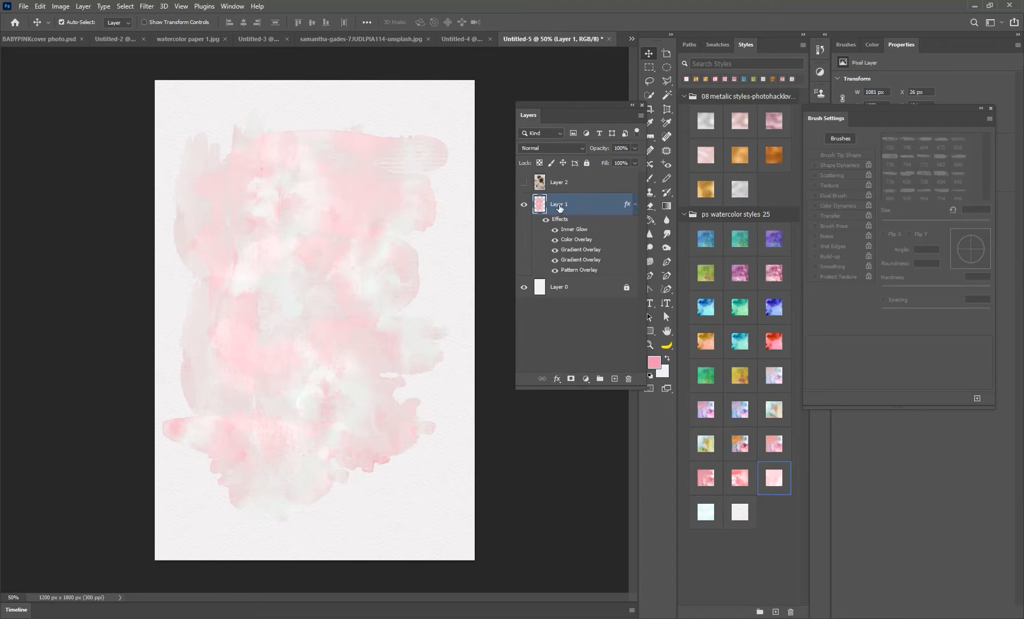
Show the photo layer, try clipping it to the styled paint layer, and release the clipping mask.
click(524, 182)
click(571, 183)
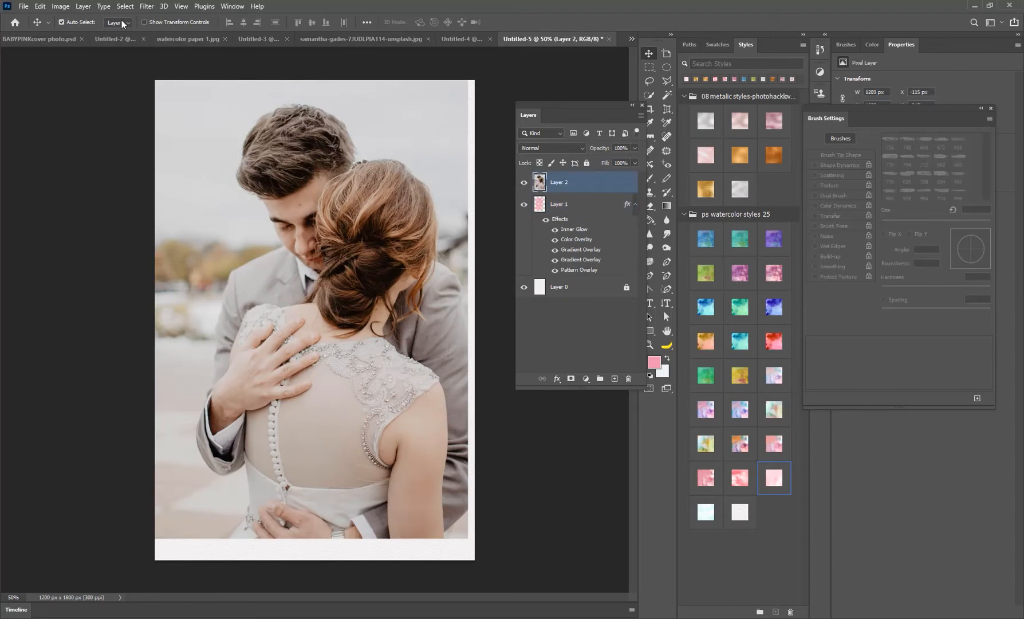
click(83, 6)
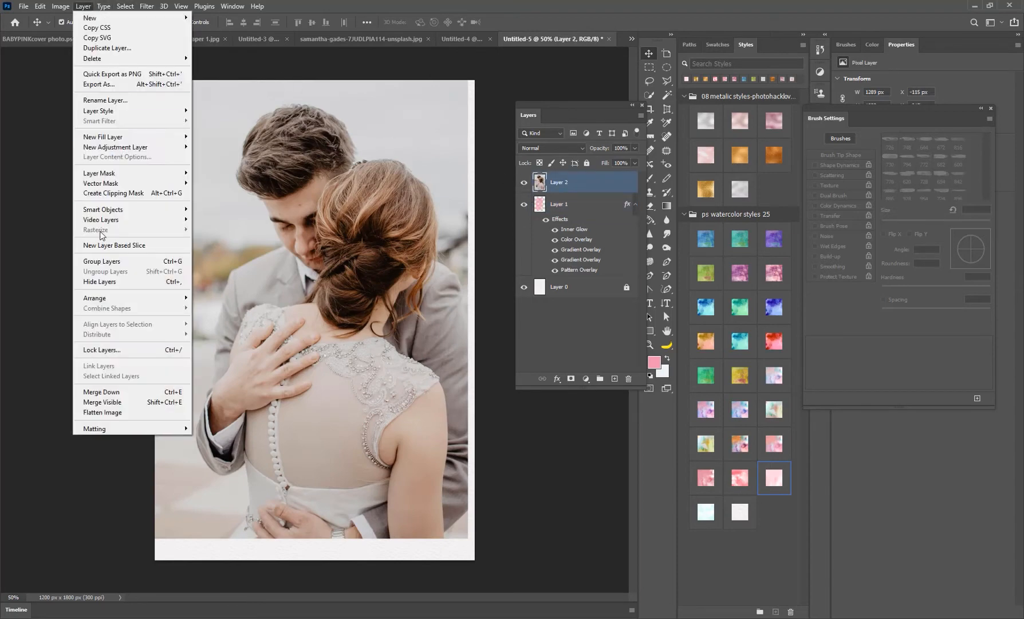
click(121, 196)
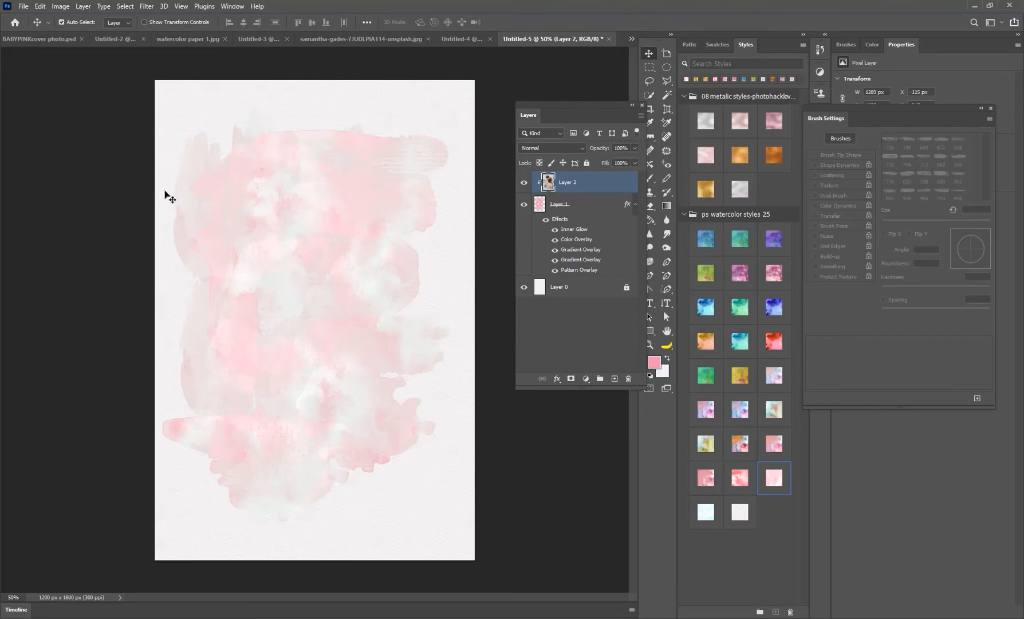
click(555, 206)
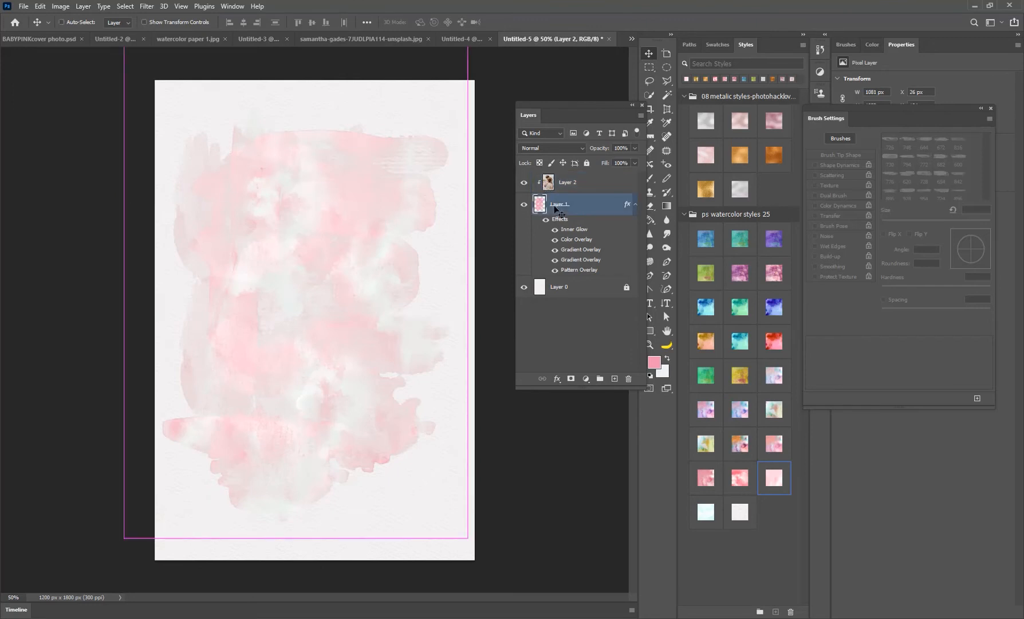
click(567, 183)
key(ctrl+alt+g)
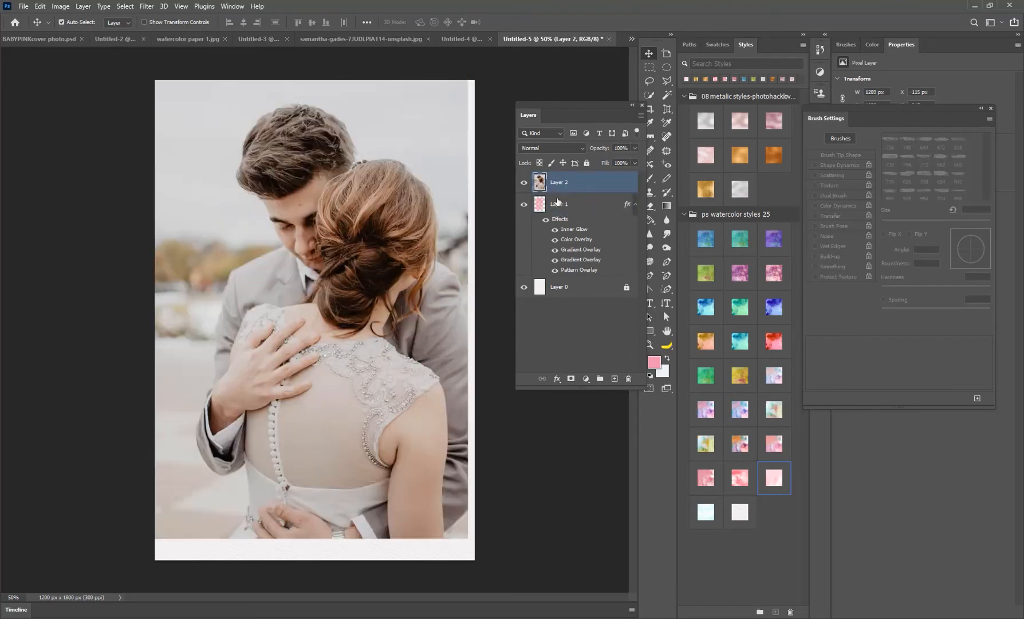
Rasterize the layer style of Layer 1 and create a clipping mask from the photo layer above it.
right_click(560, 206)
click(606, 342)
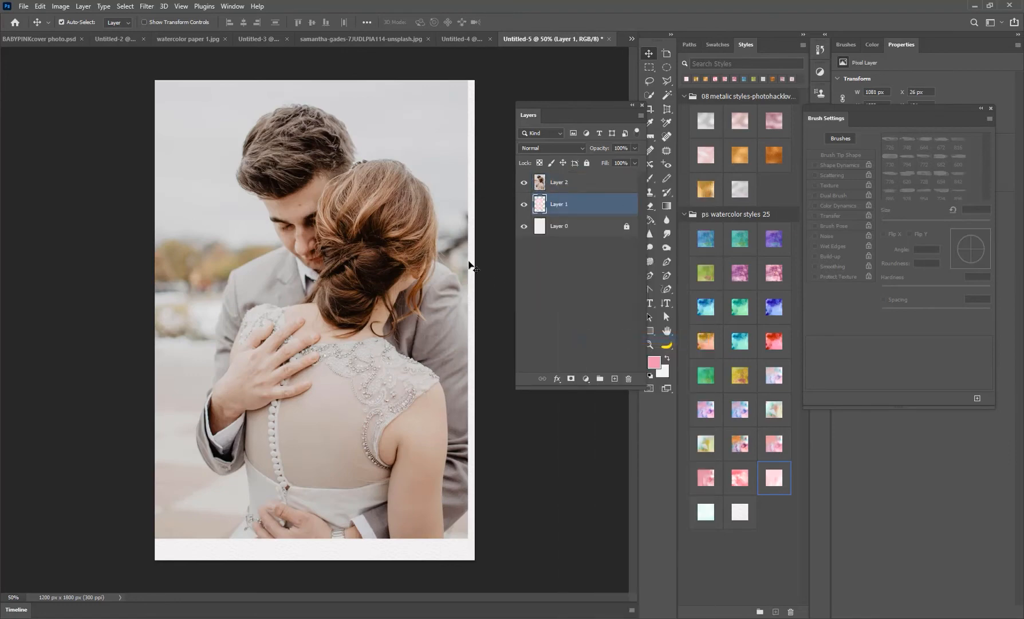
click(561, 181)
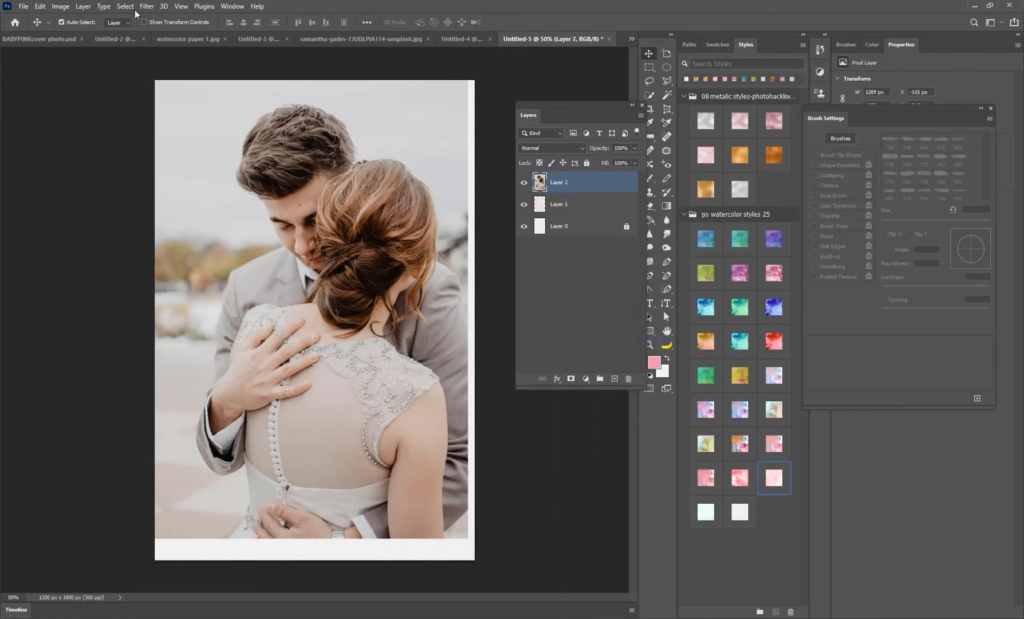
click(83, 6)
click(136, 193)
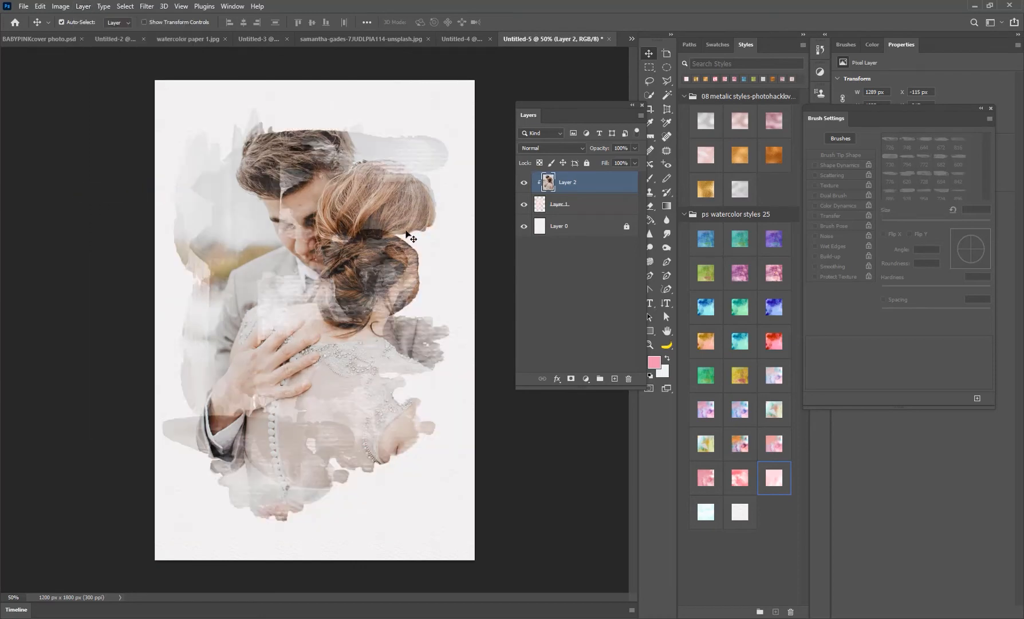
Undo the clipping, the rasterizing and the pale pink style, and clear the layer style from Layer 1.
key(ctrl+z)
key(ctrl+z)
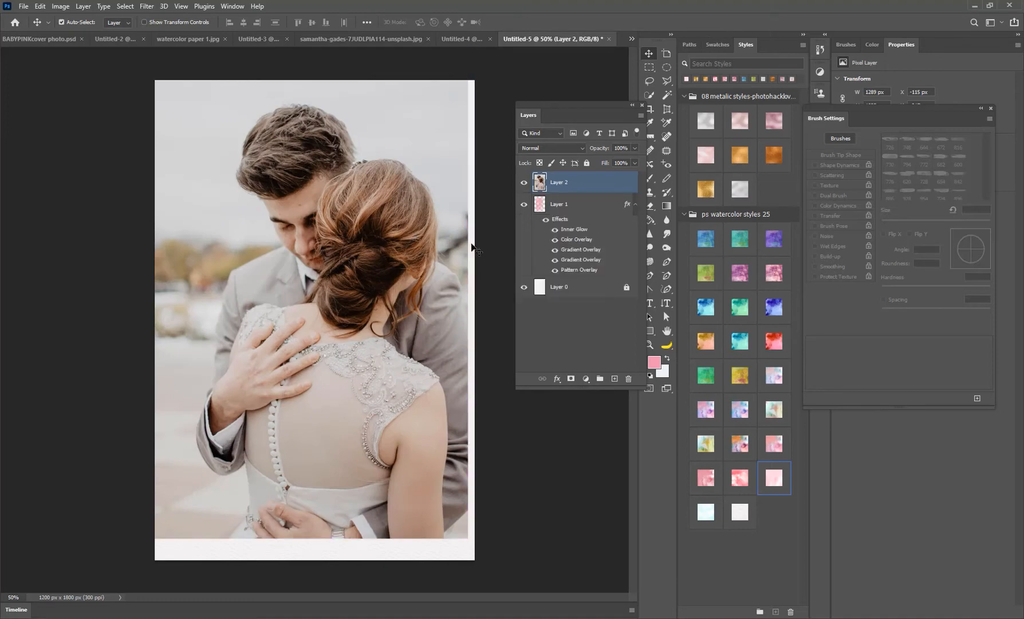
click(588, 208)
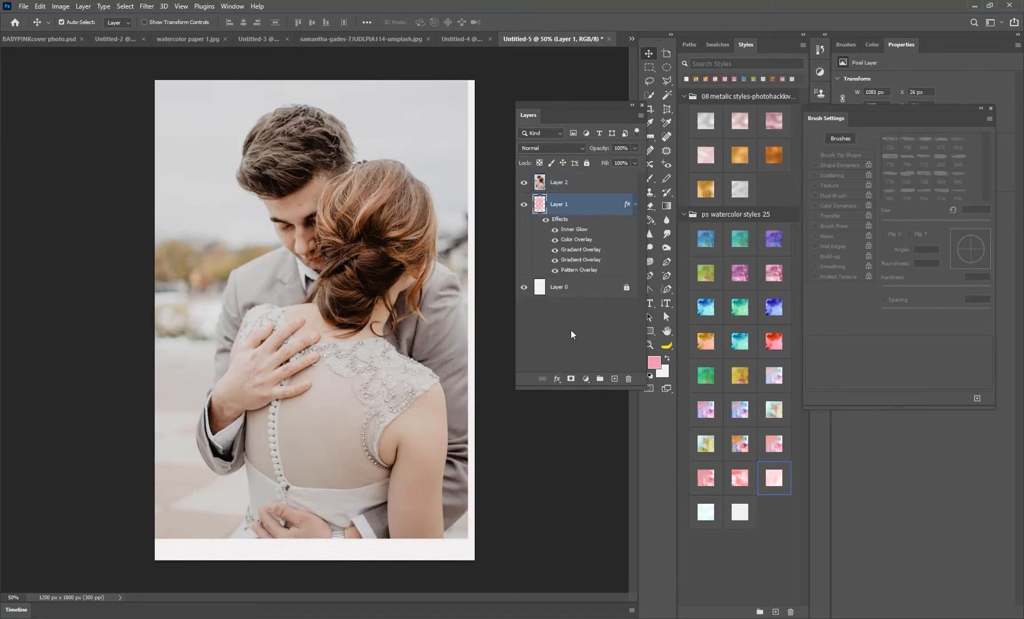
key(ctrl+z)
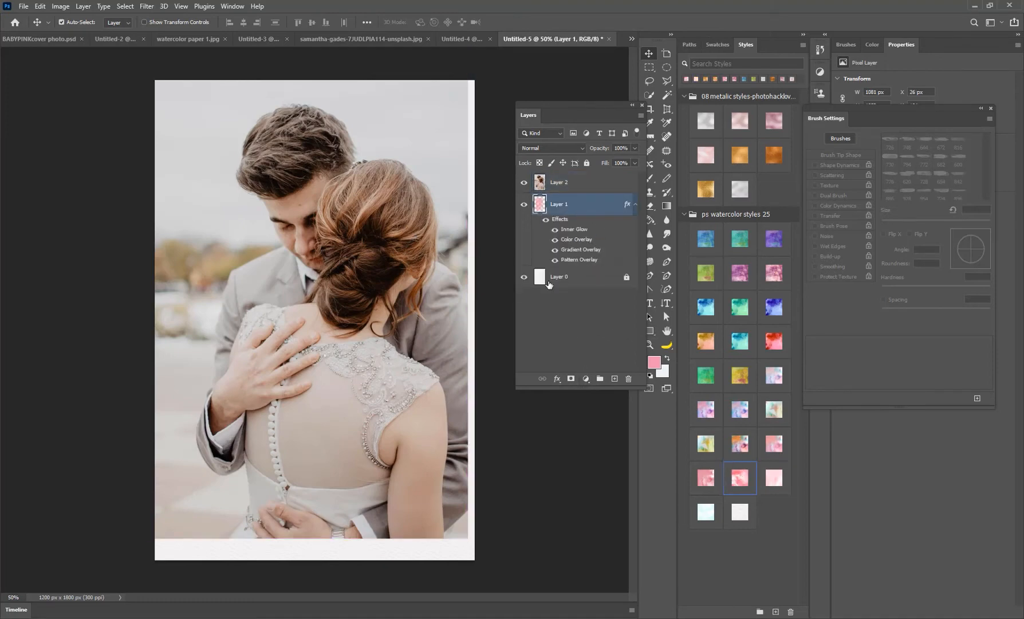
right_click(561, 204)
click(596, 429)
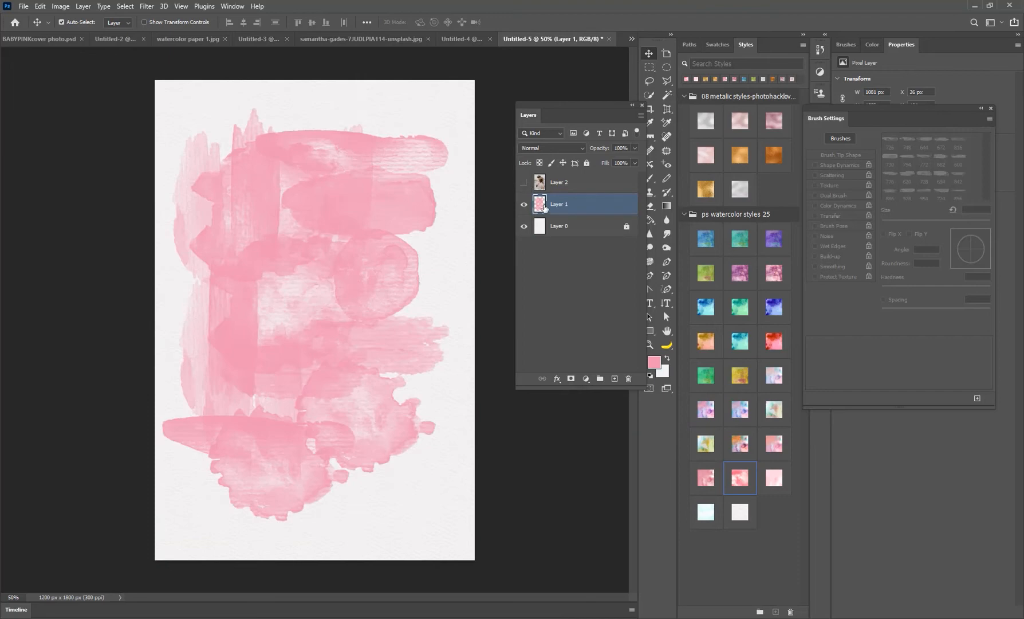
Apply the coral-pink and white style from ps watercolor styles 25 to Layer 1 and rasterize the layer style.
click(738, 477)
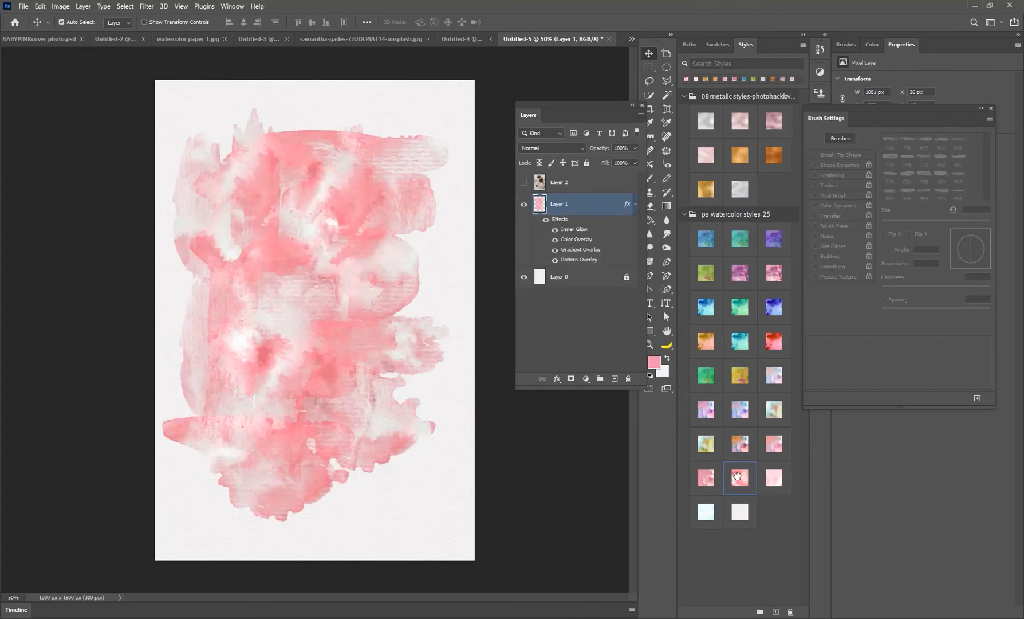
right_click(579, 206)
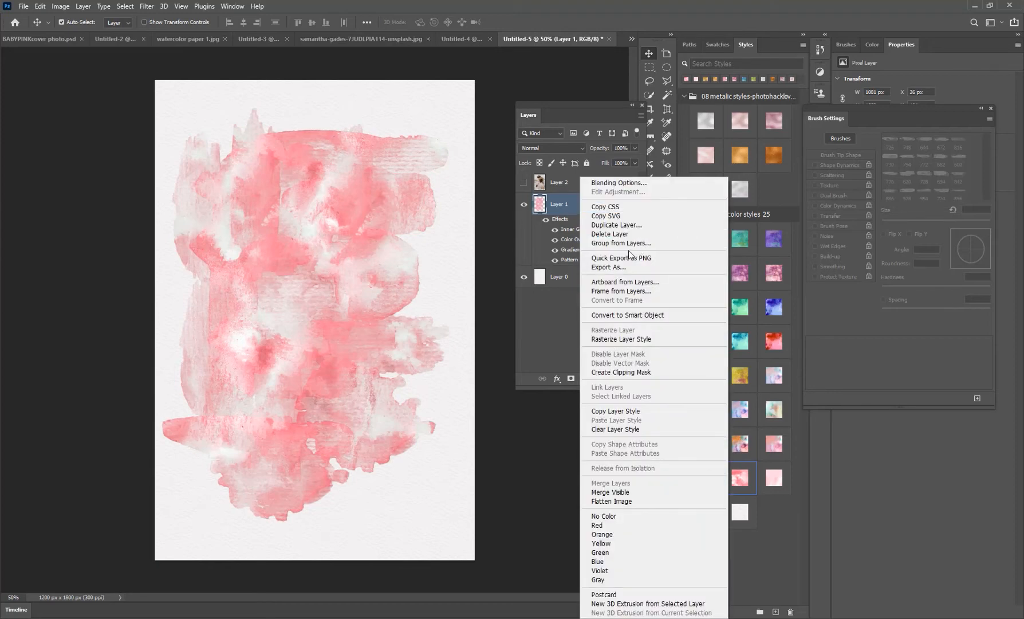
click(621, 339)
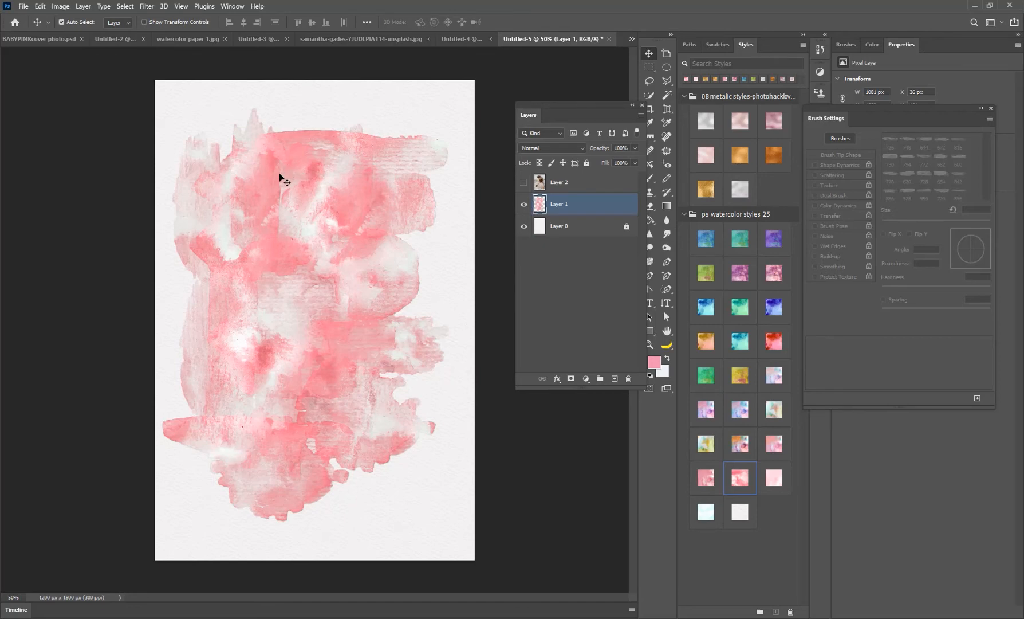
Flip the paint in Layer 1 vertically with the photo hidden, and make the photo layer visible again.
click(524, 182)
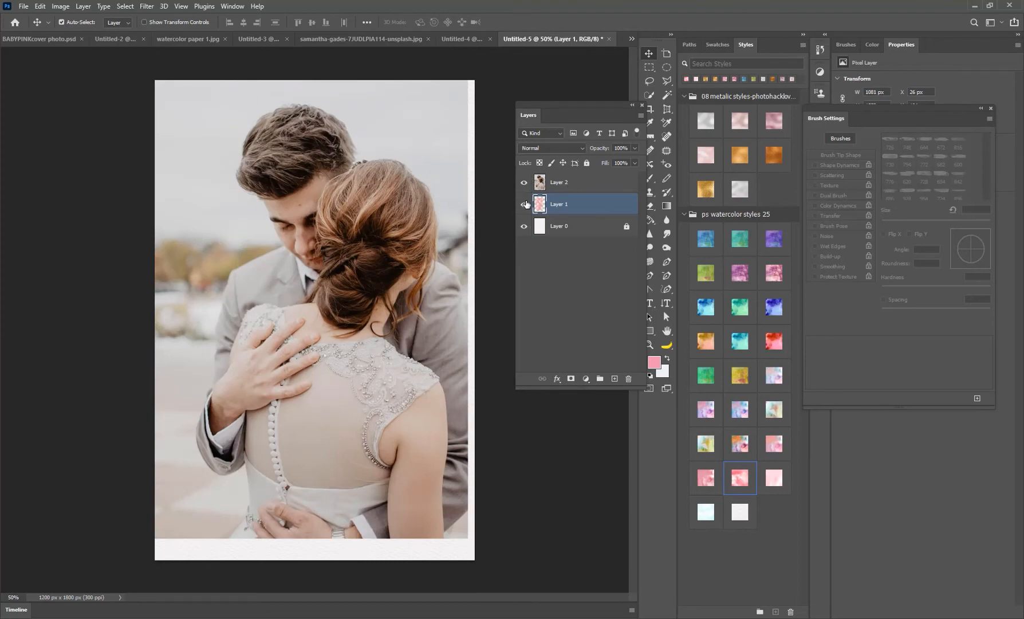
click(524, 183)
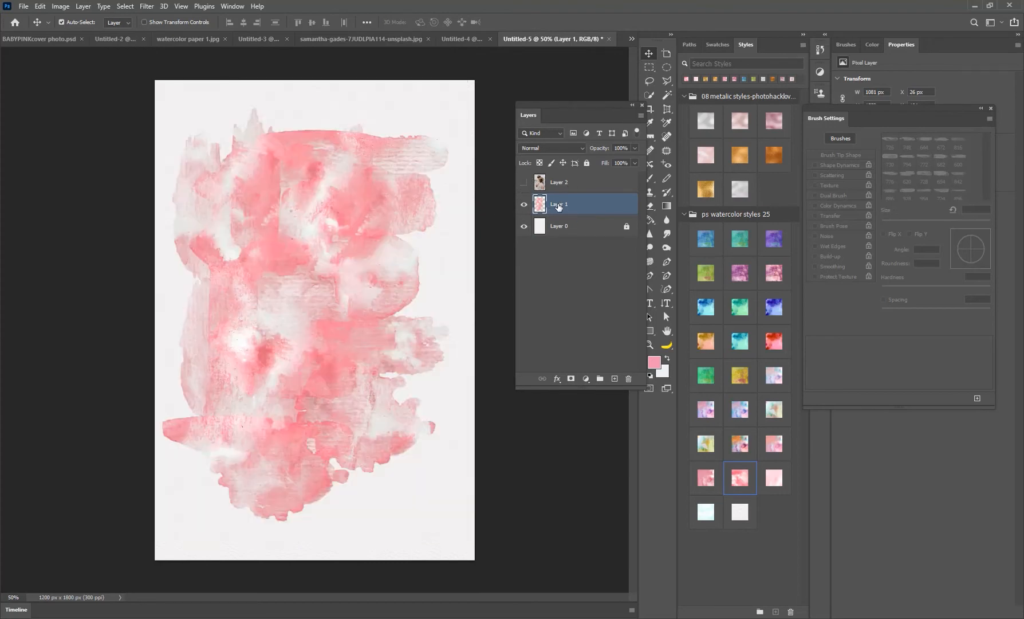
key(ctrl+t)
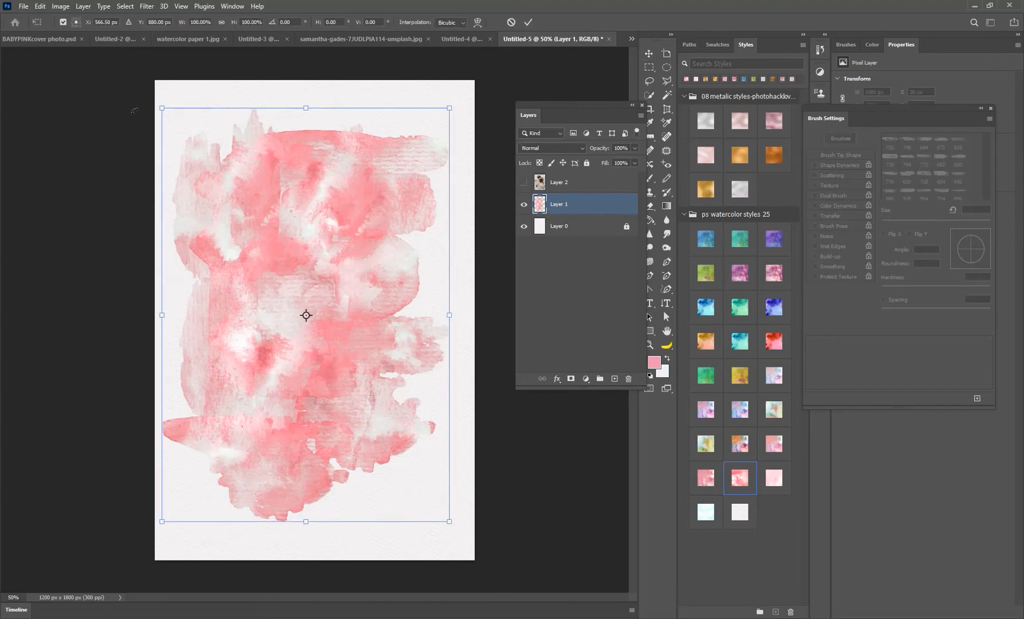
right_click(223, 181)
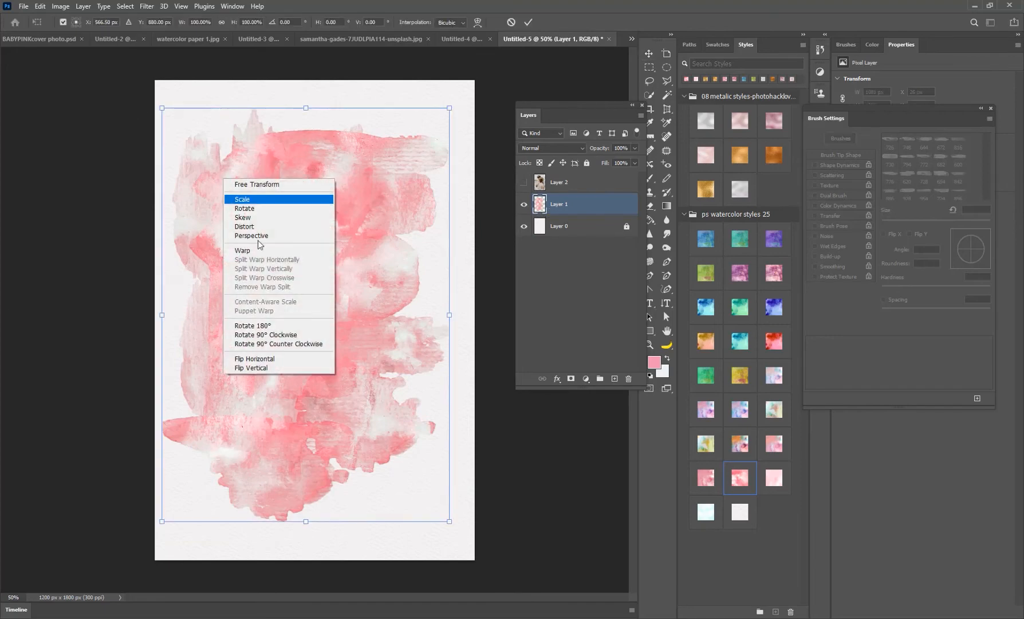
click(272, 366)
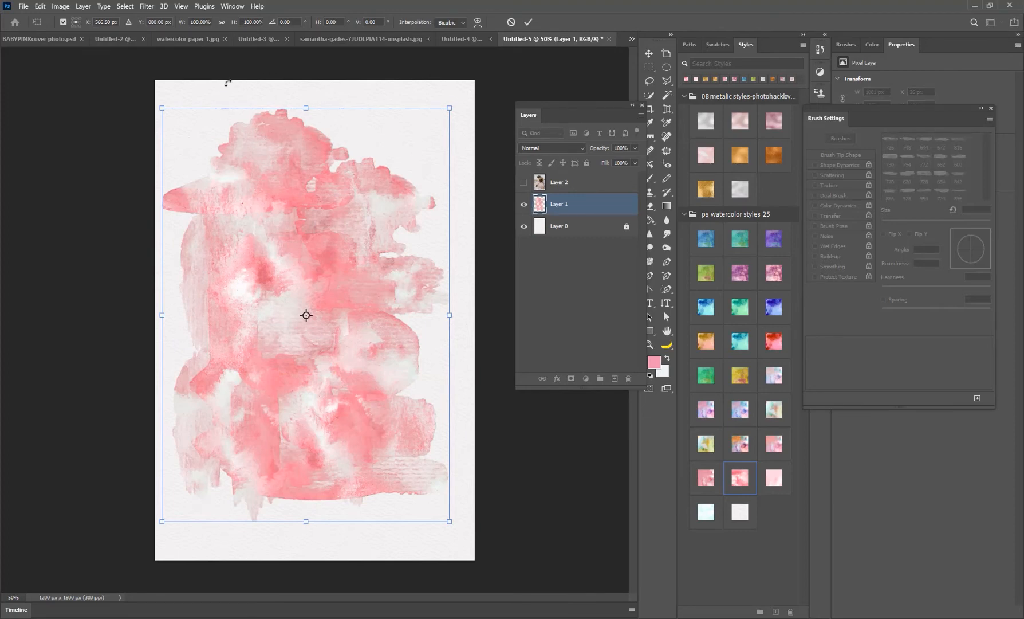
right_click(281, 294)
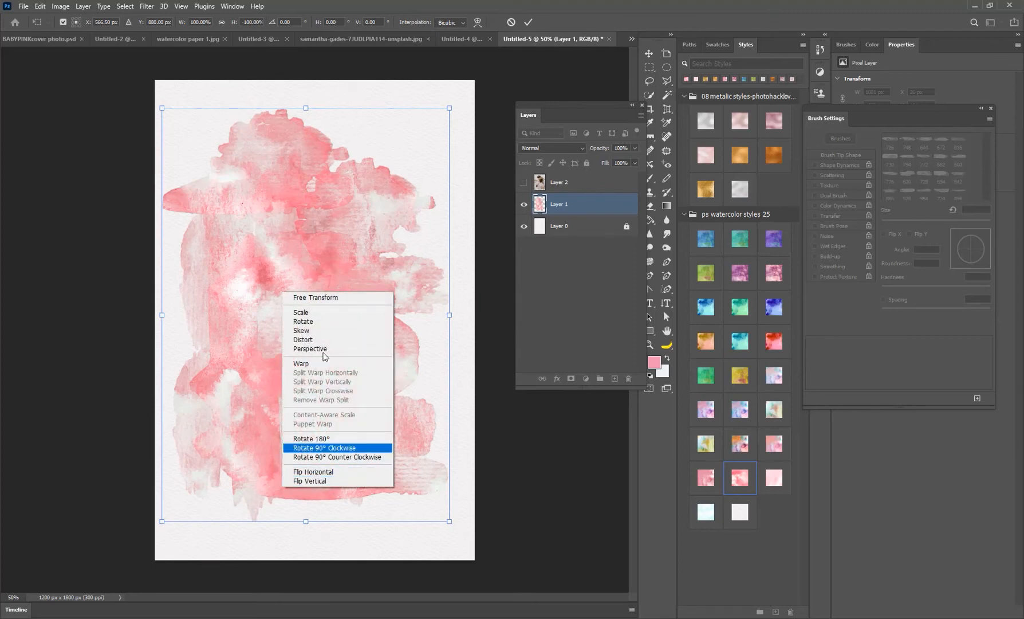
click(321, 209)
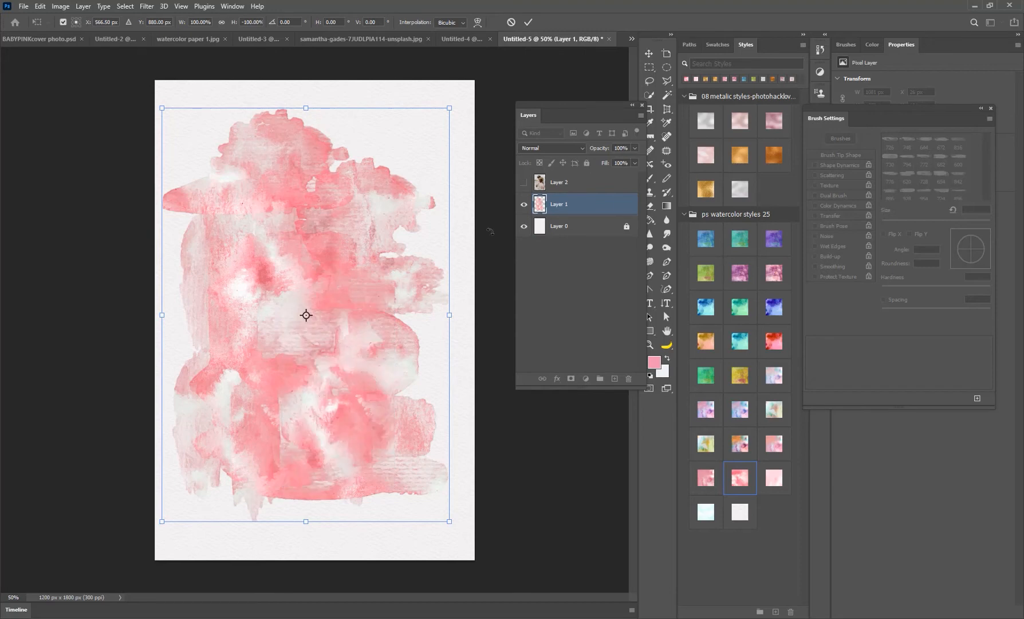
key(Return)
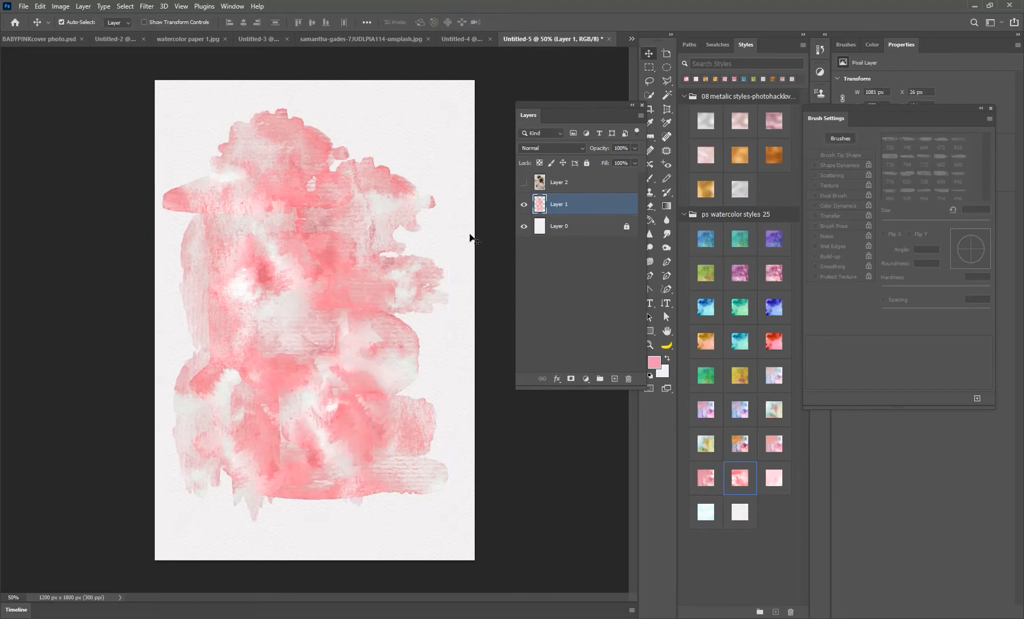
click(530, 186)
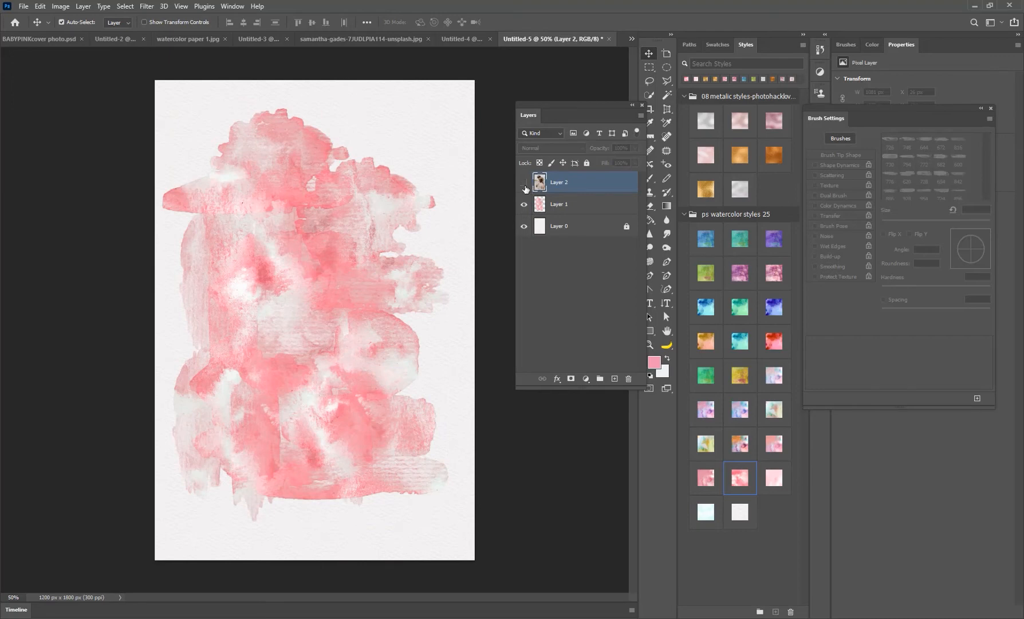
click(524, 183)
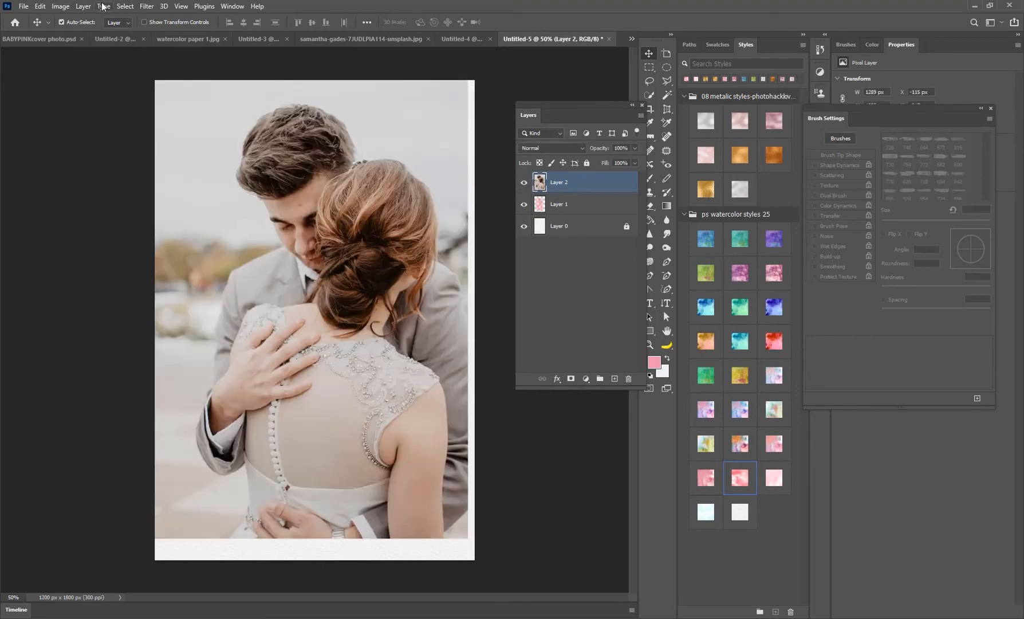
Try a clipping mask of the photo on the vertically flipped paint and undo it.
click(83, 7)
click(121, 194)
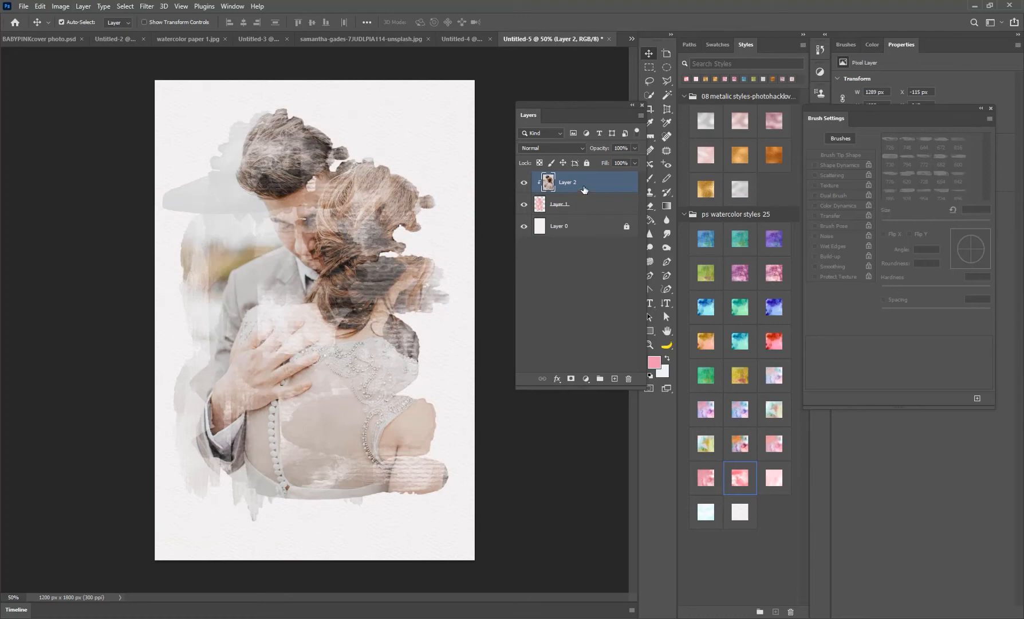
key(ctrl+z)
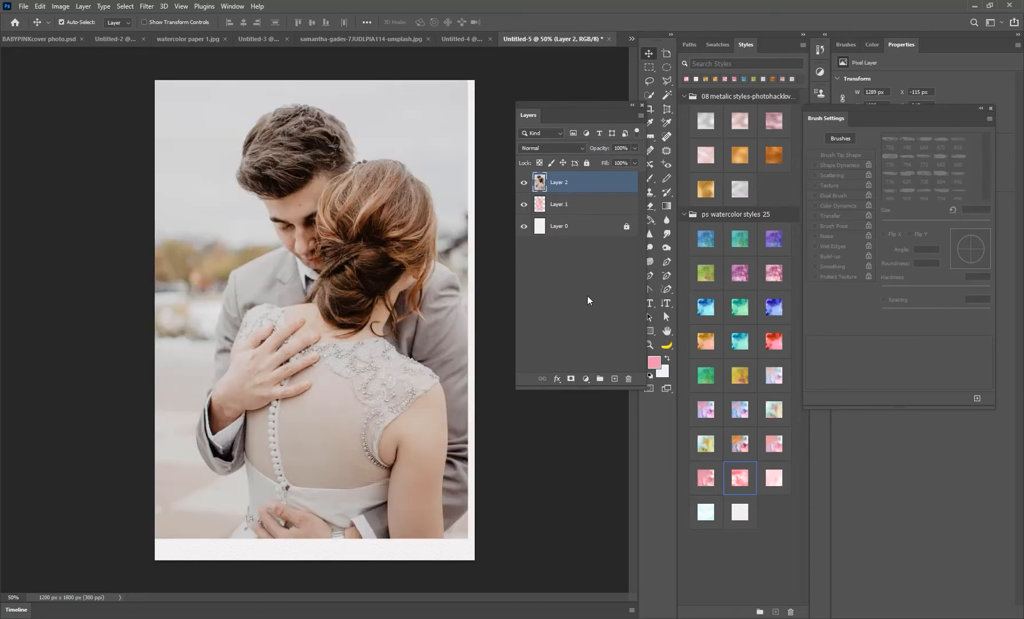
Duplicate Layer 1, hide the photo layer, and set the duplicate's blending mode to Multiply.
click(551, 201)
right_click(558, 206)
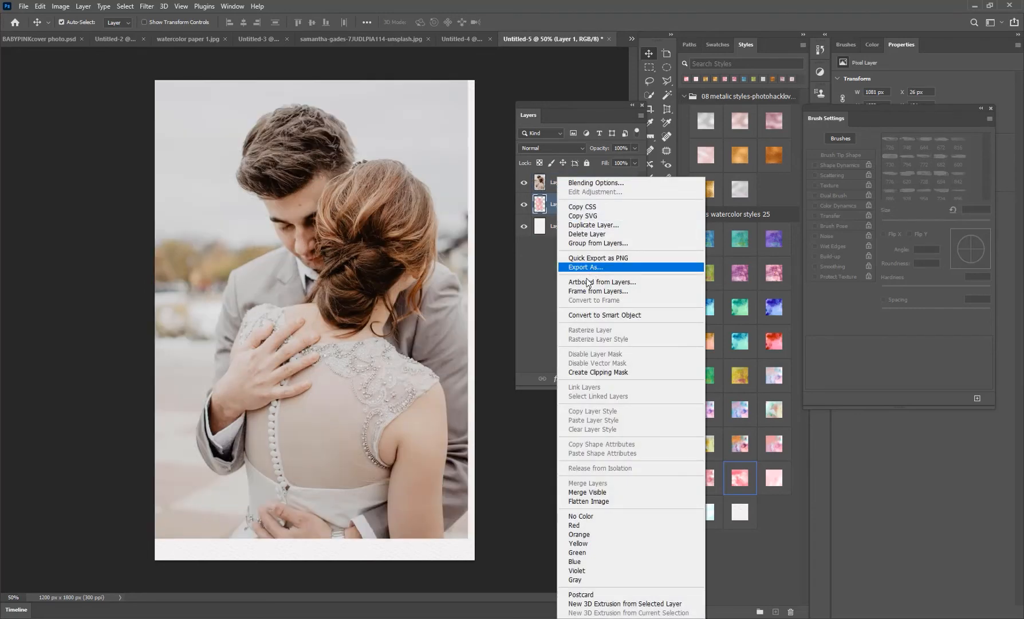
click(583, 229)
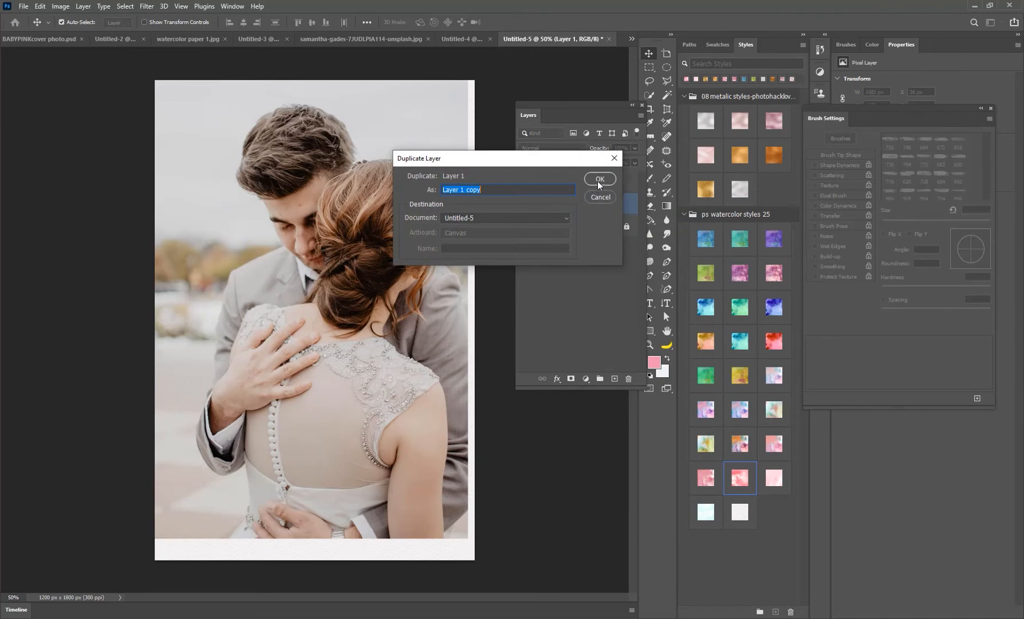
click(599, 180)
click(524, 183)
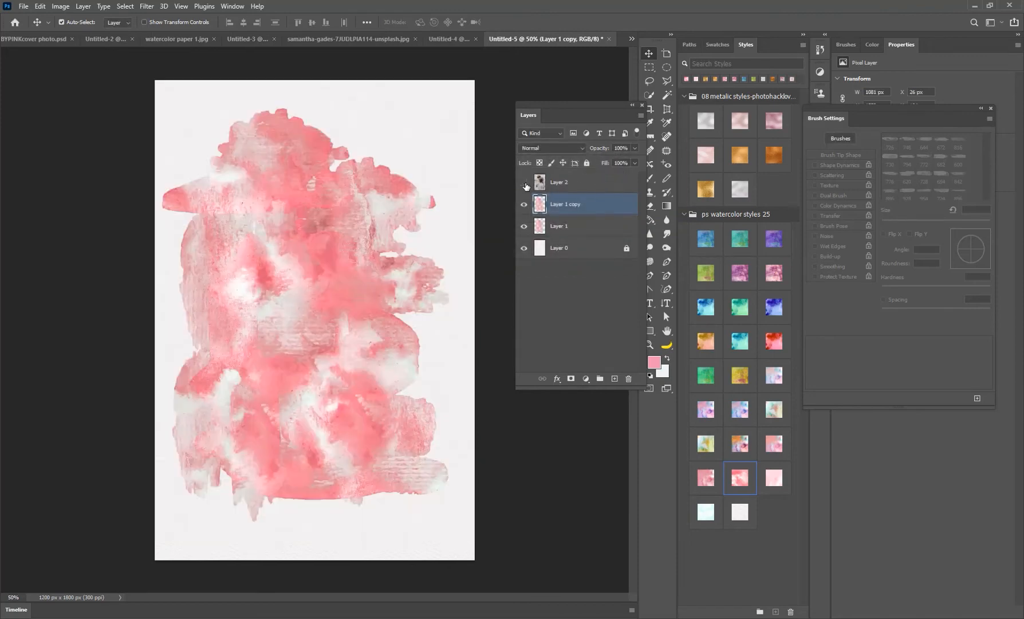
click(535, 147)
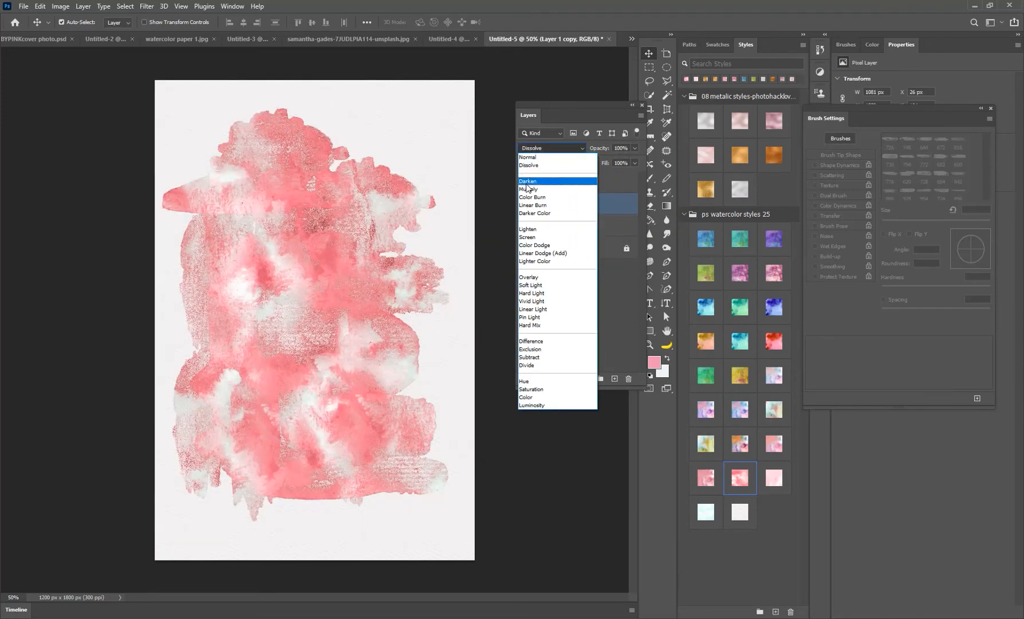
click(527, 190)
Merge the Multiply copy down into Layer 1 and make the photo layer visible again.
right_click(563, 206)
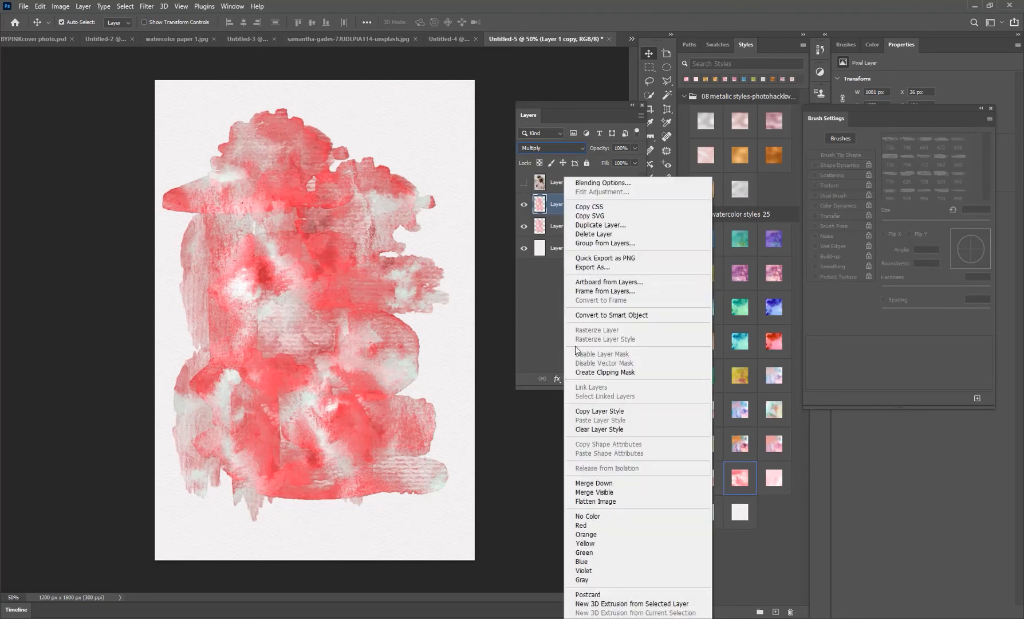
click(584, 487)
click(525, 182)
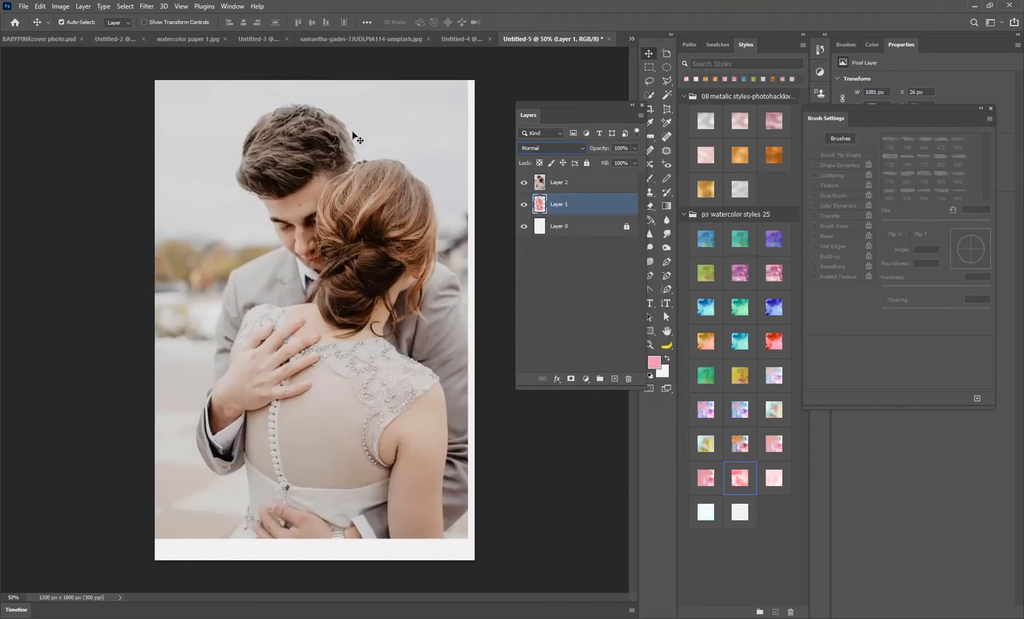
click(84, 6)
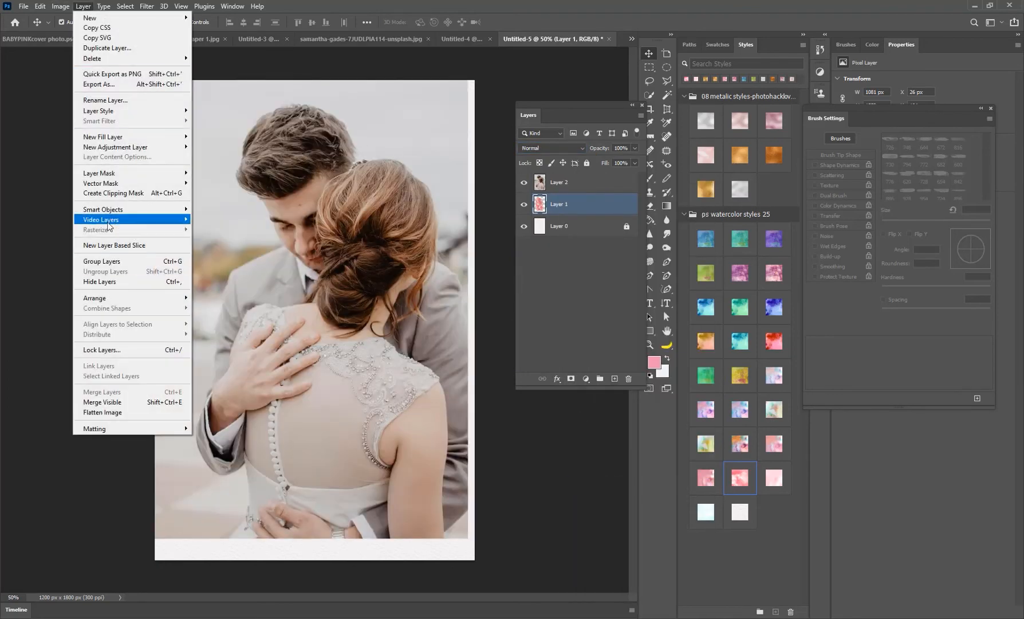
click(114, 193)
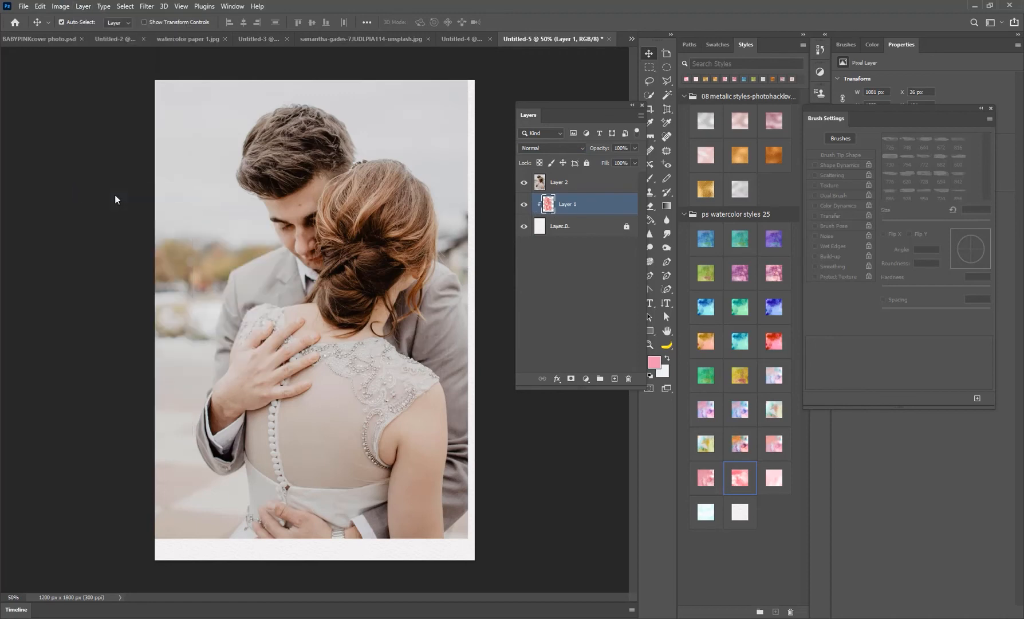
key(ctrl+alt+g)
Select the outline of Layer 1's paint, create a clipping mask from the photo layer, and deselect.
click(534, 185)
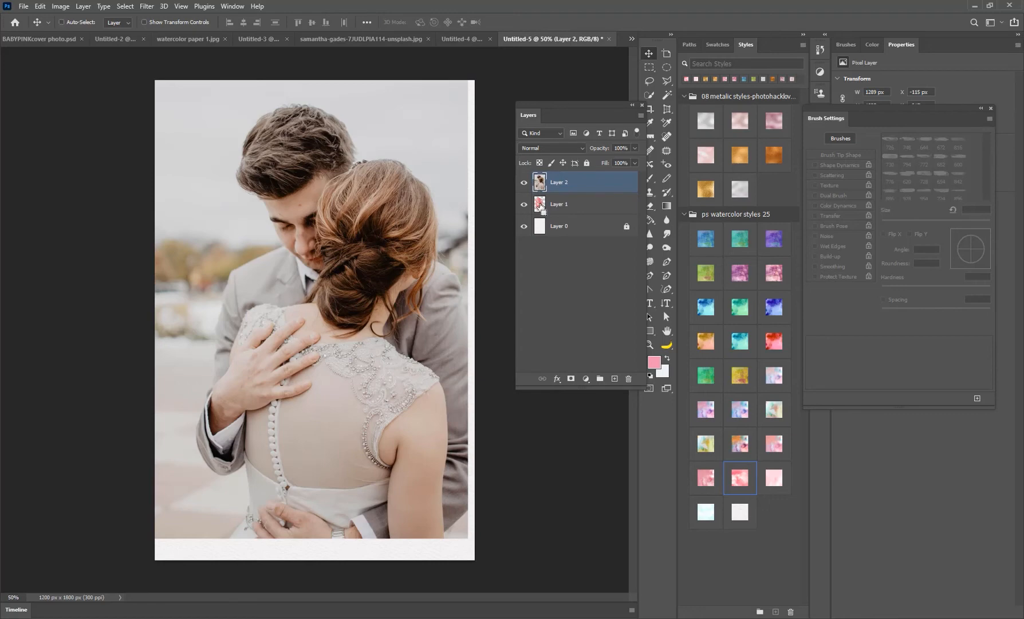
ctrl+click(540, 204)
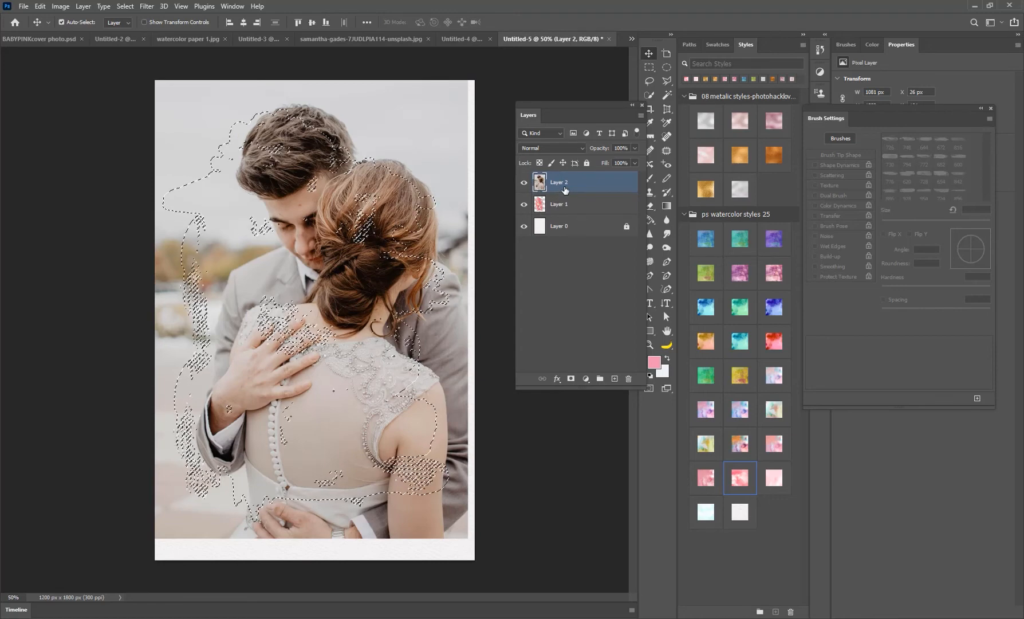
click(78, 8)
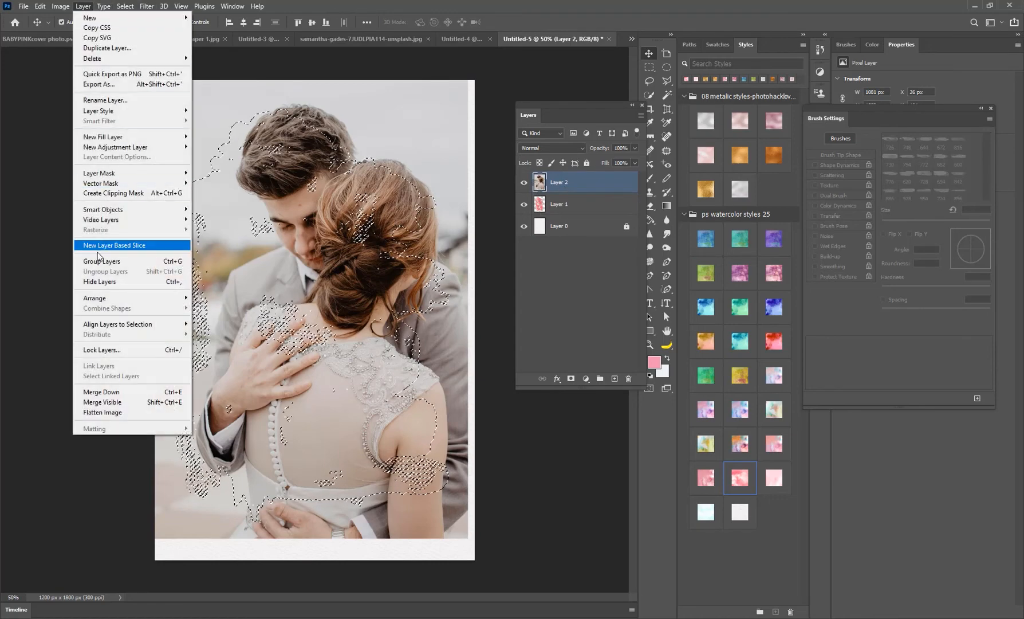
click(113, 192)
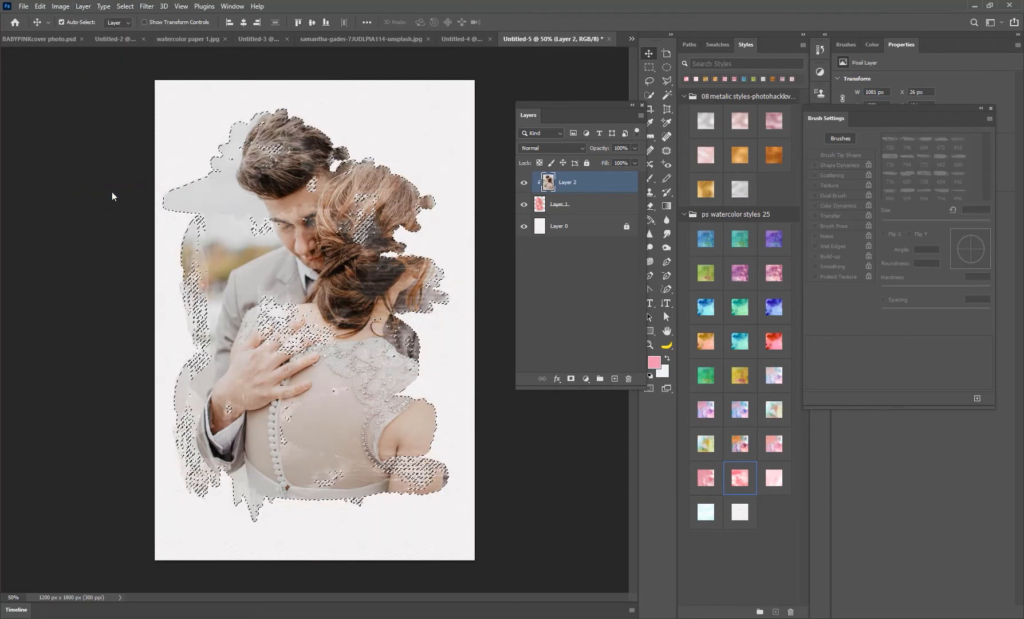
key(ctrl+d)
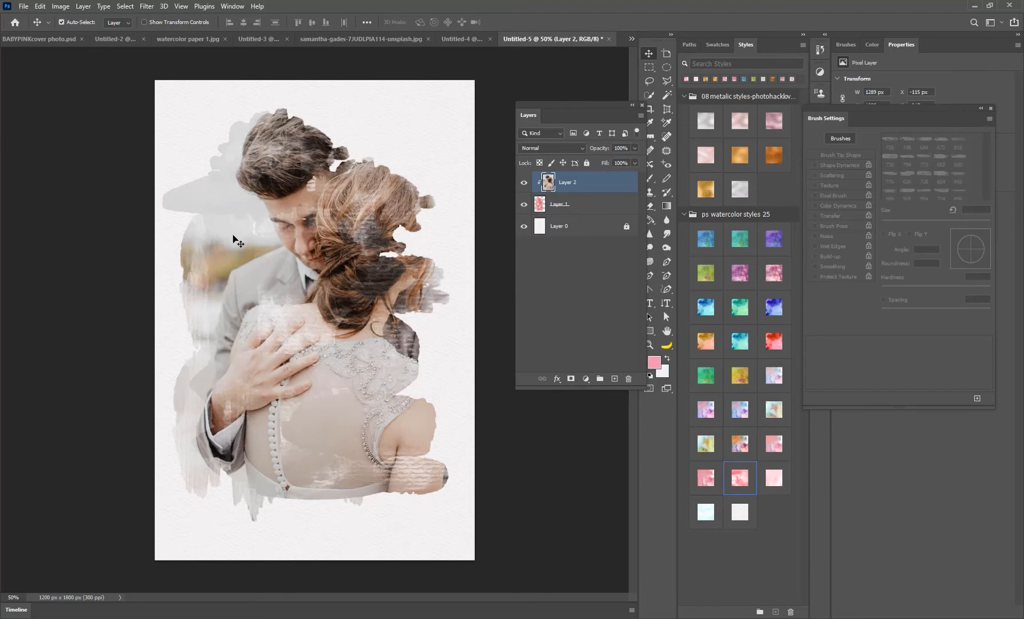
Undo the deselection and the photo's clipping mask, and clear the selection.
key(ctrl)
key(ctrl+z)
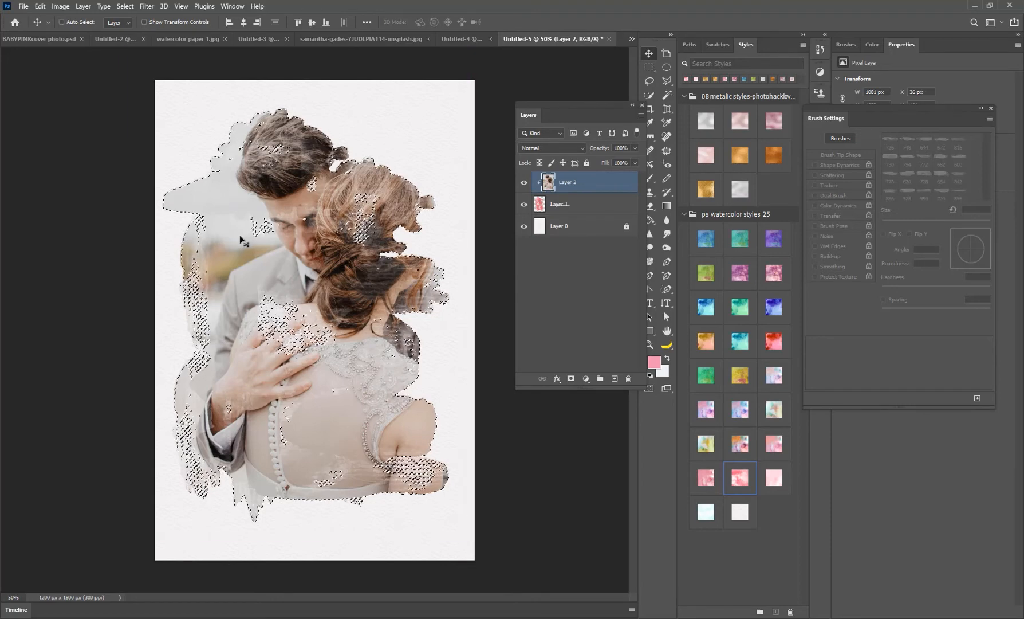
key(ctrl+z)
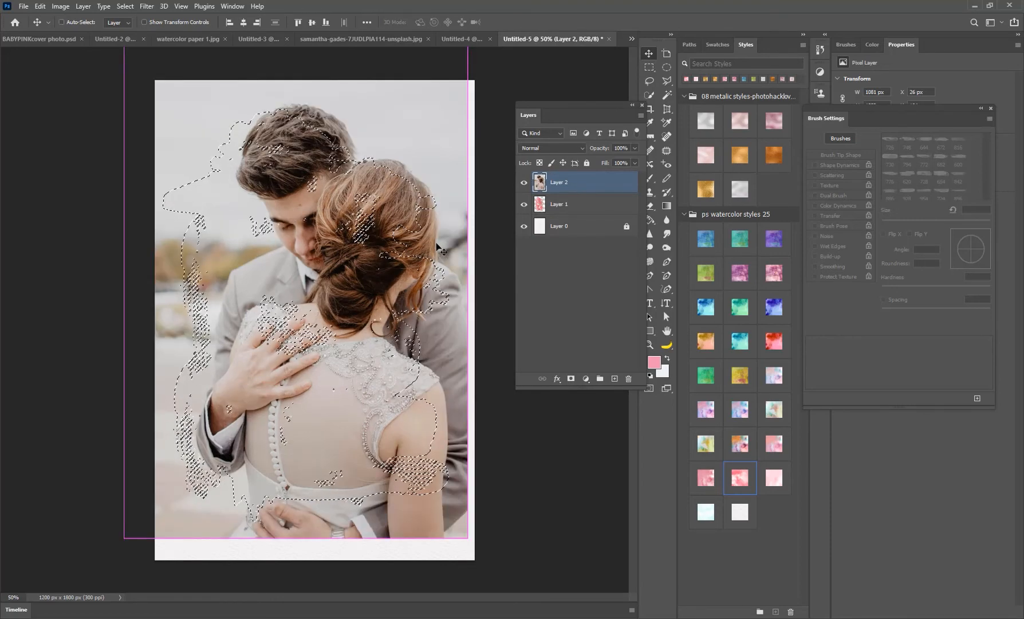
key(ctrl+d)
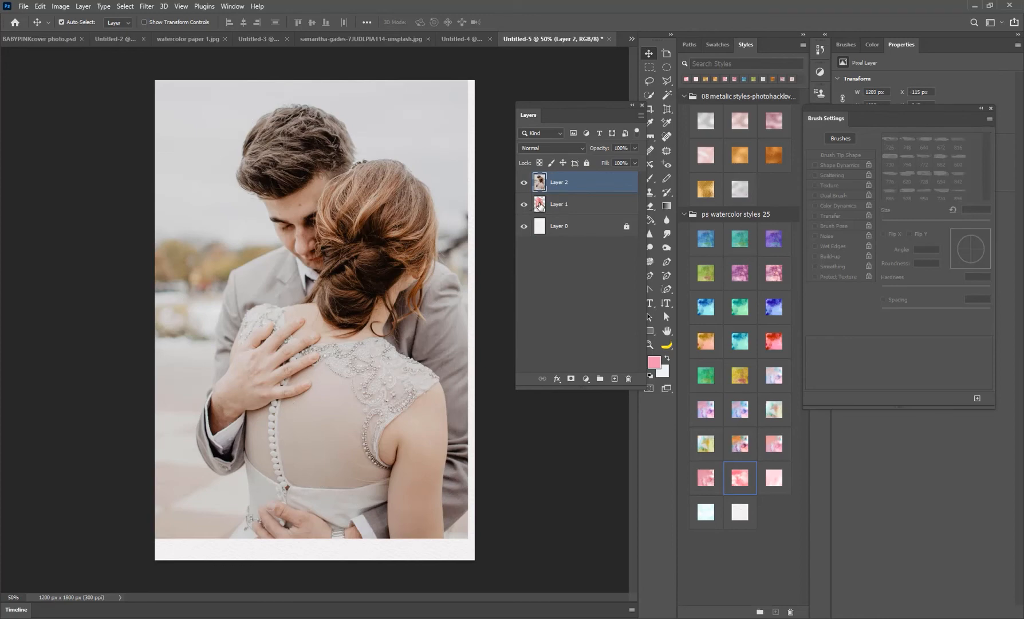
Load Layer 1's paint as a selection, clip the photo in Layer 2 to Layer 1, and remove the selection.
key(ctrl)
ctrl+click(540, 204)
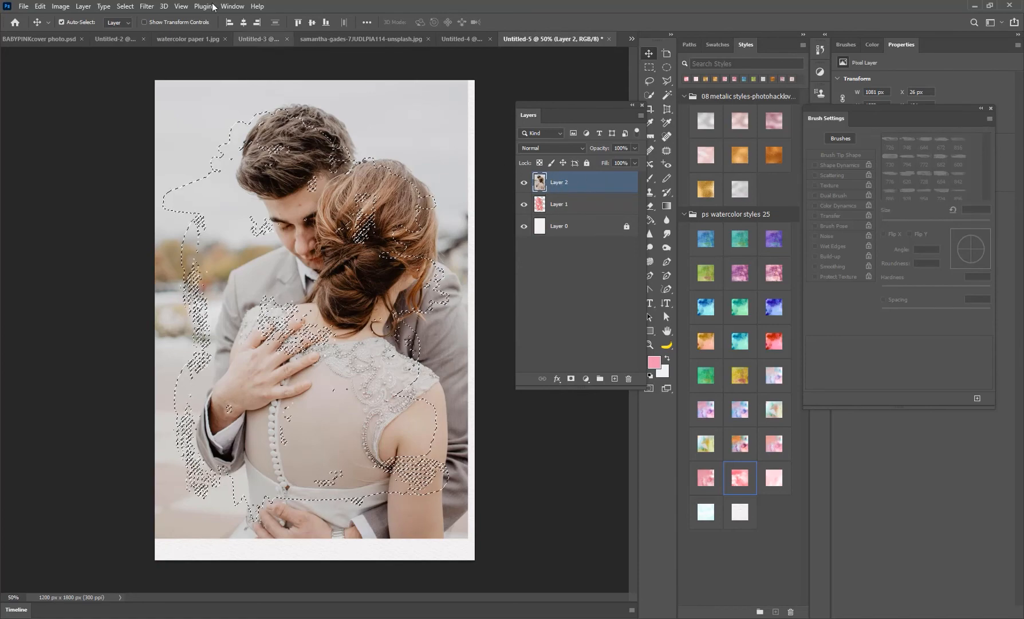
click(83, 7)
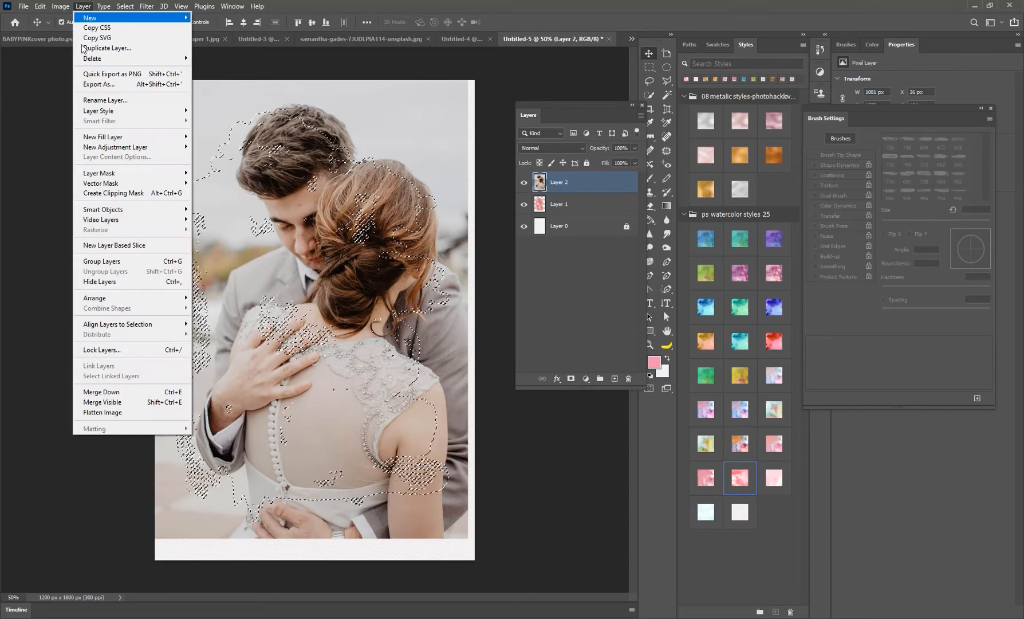
click(110, 193)
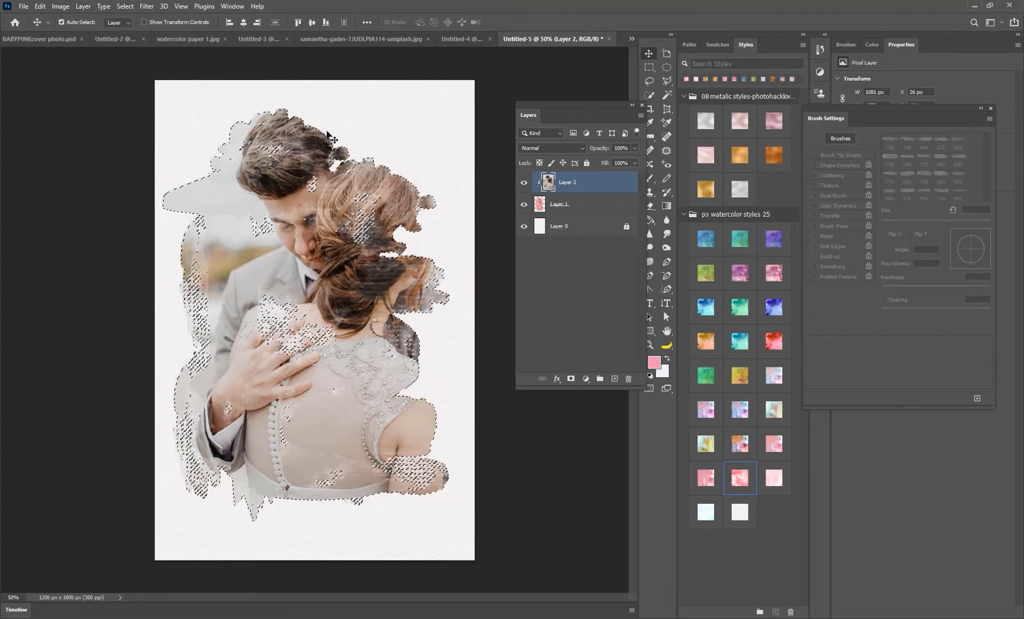
key(ctrl)
key(ctrl+d)
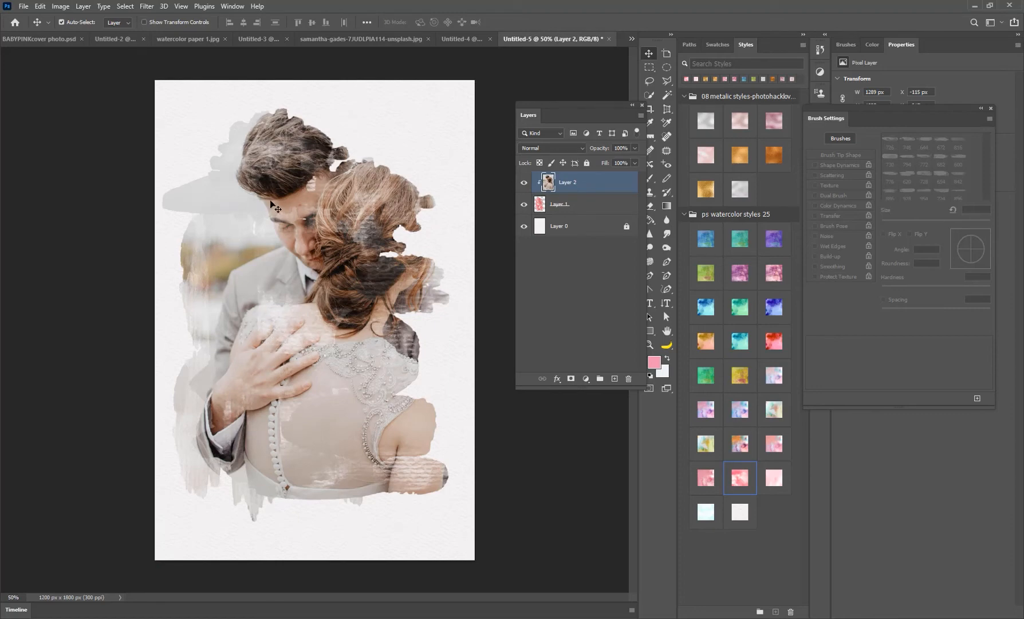
Add a layer mask to Layer 1 and make the layer's paint, not the mask, the active target.
click(589, 204)
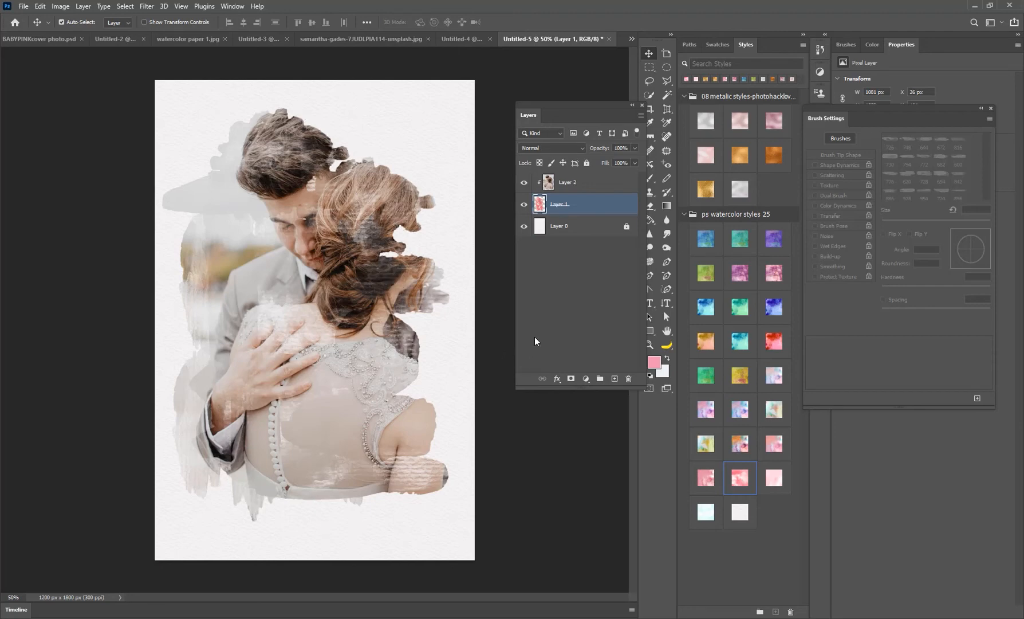
click(571, 378)
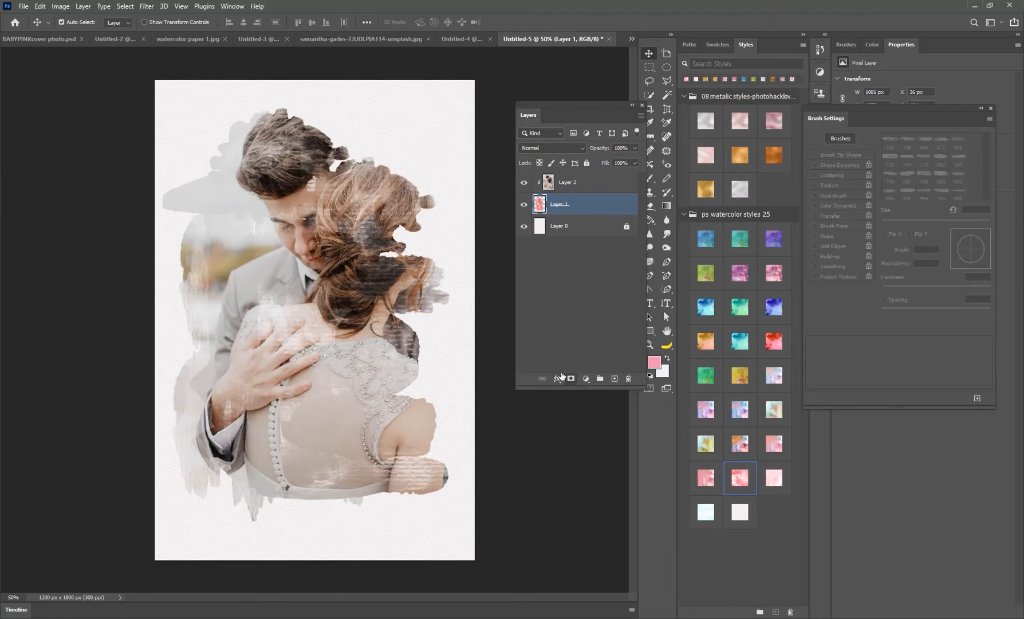
click(540, 204)
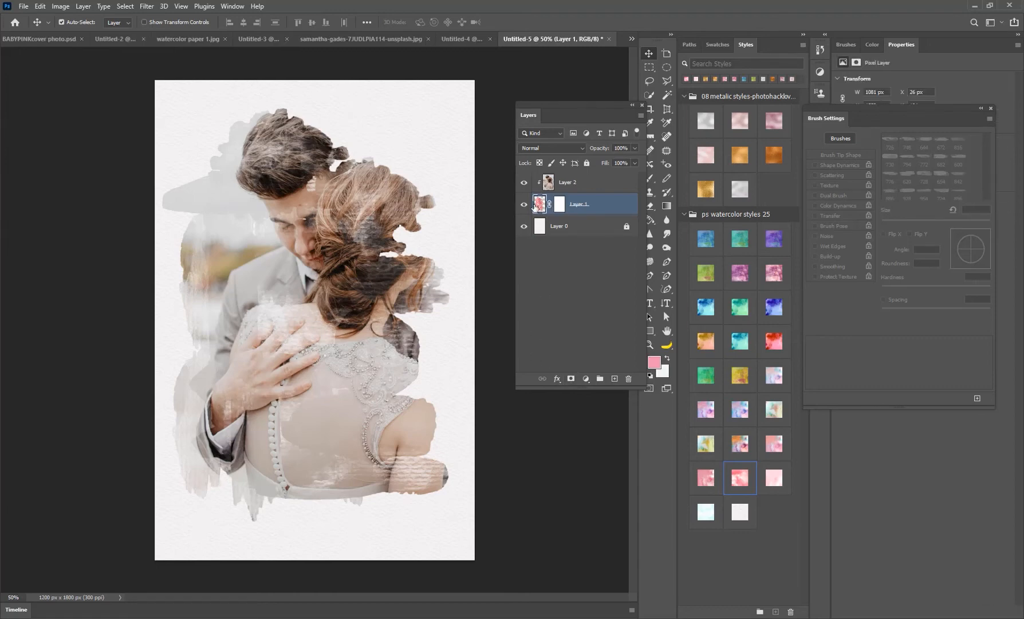
Brush over the couple's hair and heads on Layer 1 with the 702 brush from Splotches set one at 259 px.
click(649, 179)
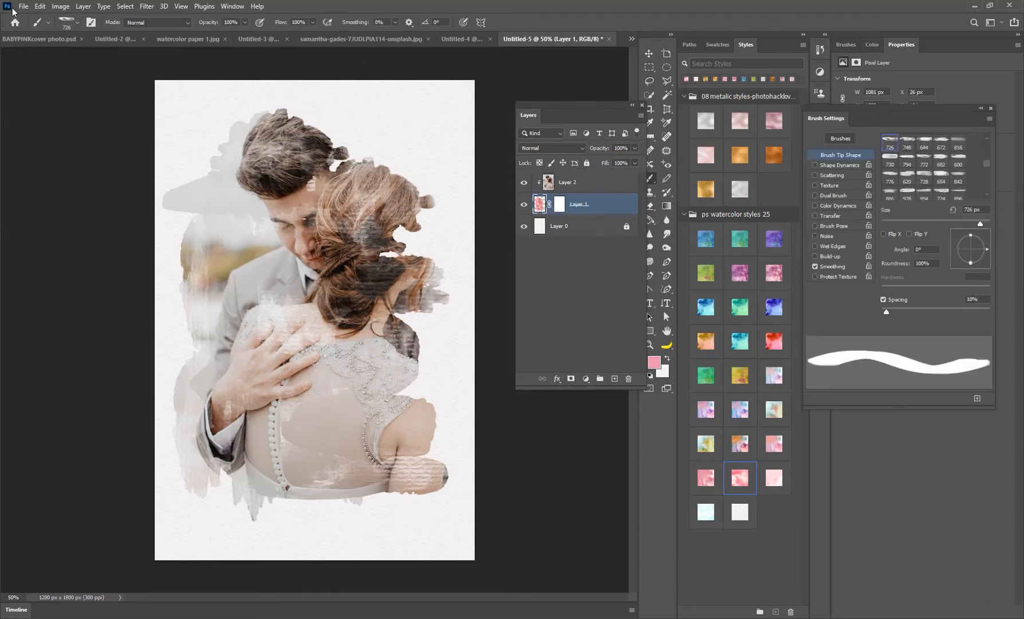
click(72, 23)
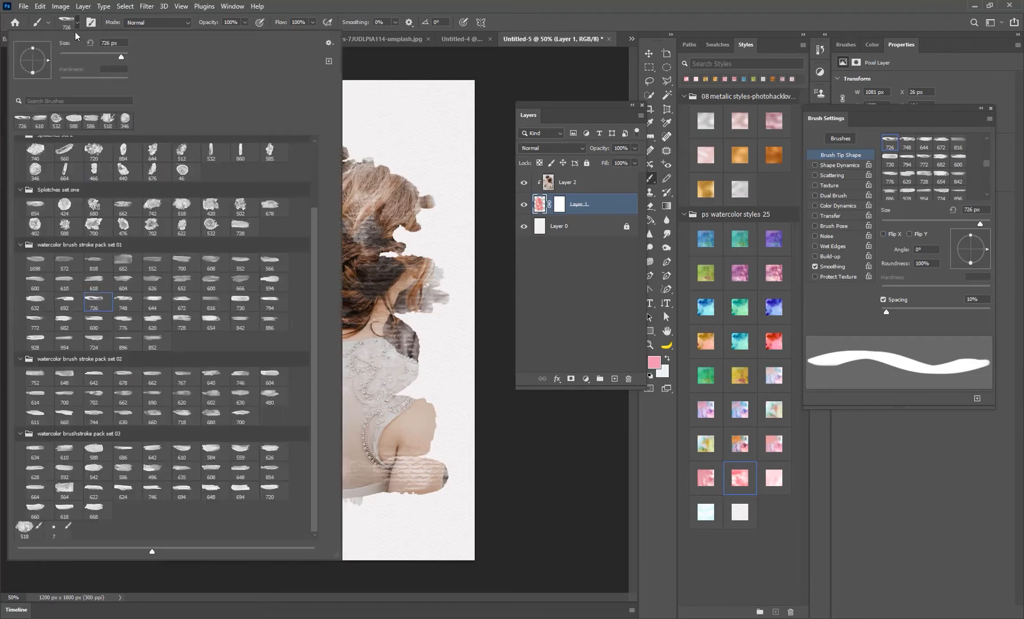
click(148, 225)
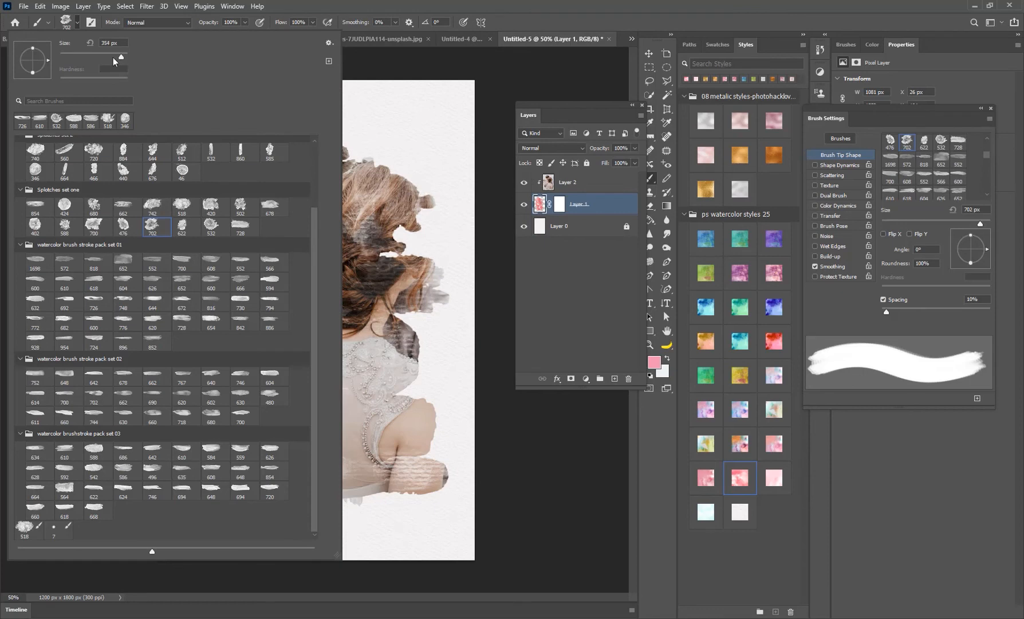
drag(113, 58, 112, 57)
click(444, 67)
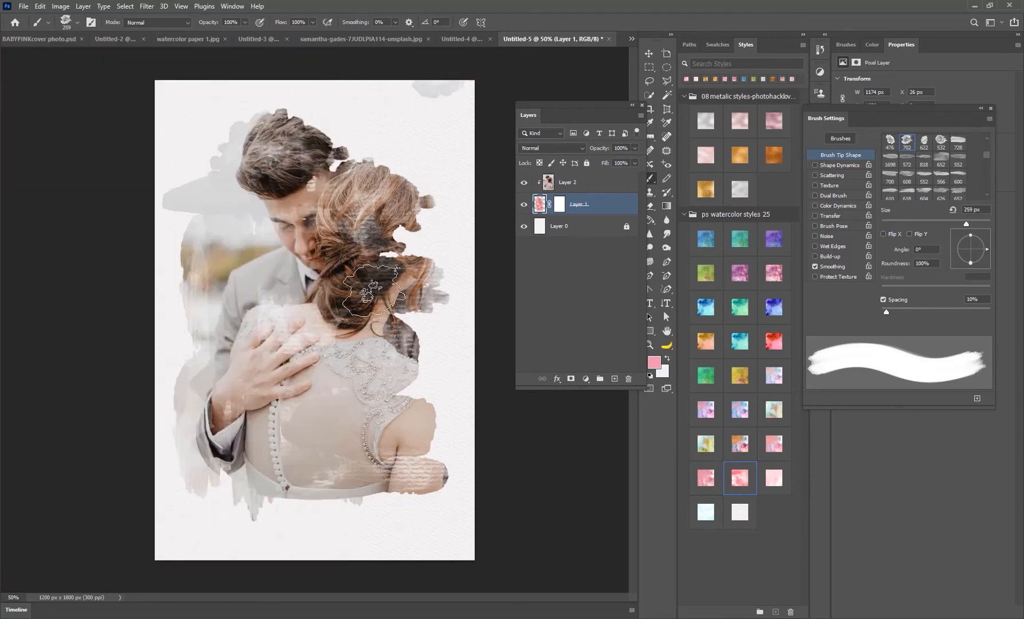
key(ctrl+z)
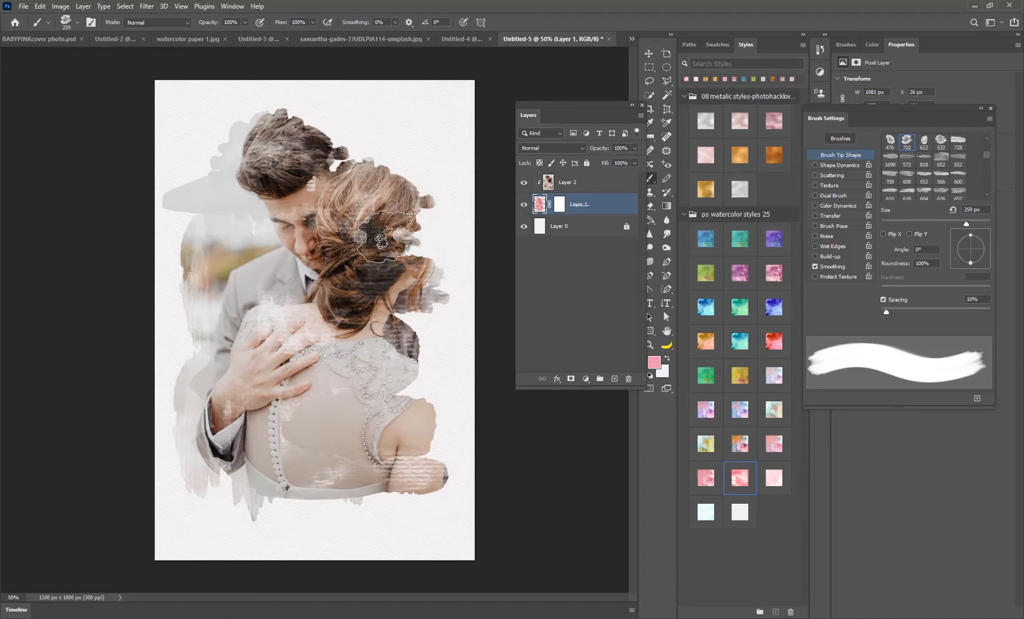
mouse_move(369, 266)
mouse_down()
mouse_move(264, 314)
mouse_move(402, 226)
mouse_move(230, 285)
mouse_move(277, 215)
mouse_move(333, 168)
mouse_move(262, 181)
mouse_move(346, 166)
mouse_move(315, 155)
mouse_move(318, 187)
mouse_move(355, 193)
mouse_move(404, 276)
mouse_move(416, 242)
mouse_move(210, 198)
mouse_move(189, 214)
mouse_move(258, 153)
mouse_up()
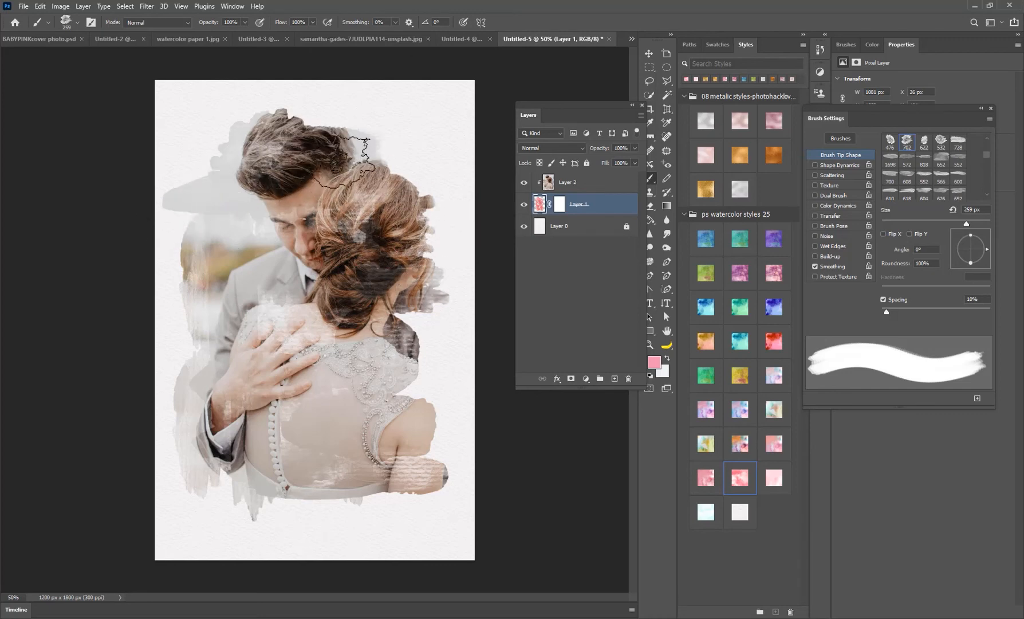
drag(344, 161, 270, 139)
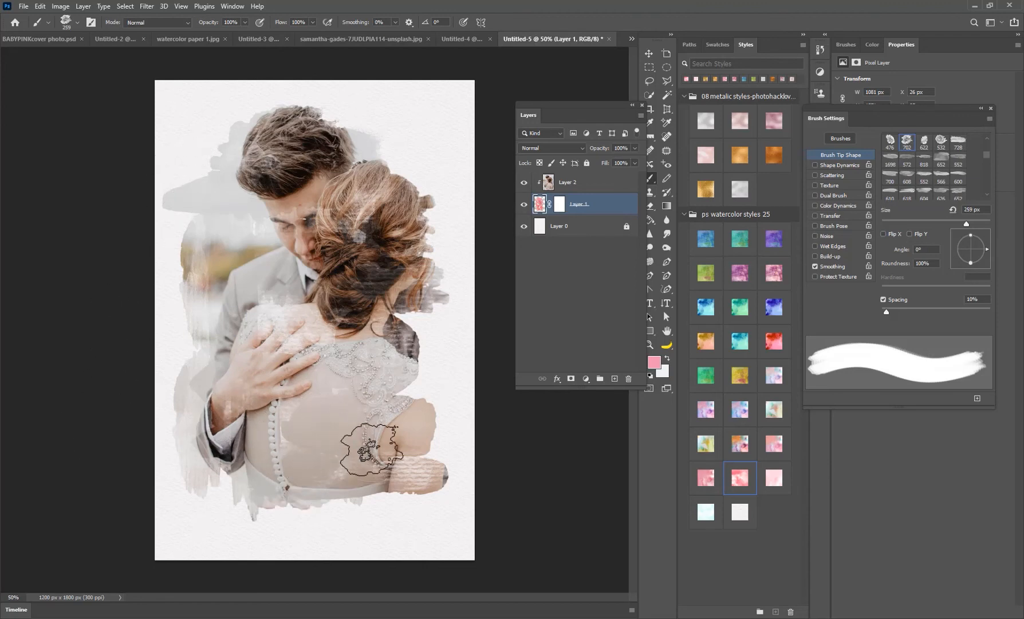
Stamp the 680 brush from watercolor brush stroke pack set 02, rotated to 91°, along Layer 1's lower edge below the dress.
click(78, 24)
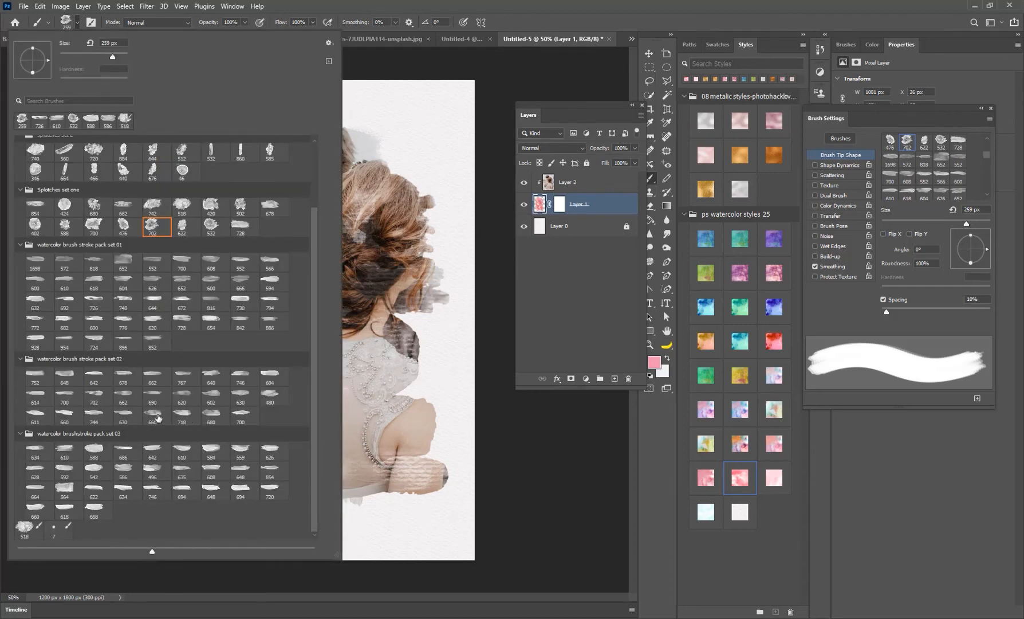
click(211, 414)
click(593, 212)
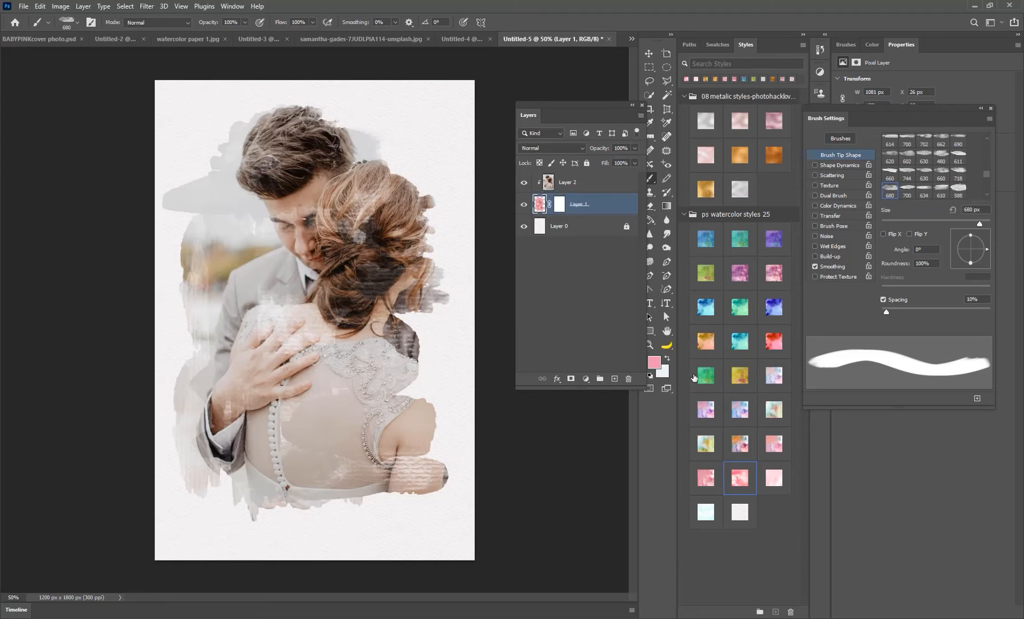
drag(987, 250, 973, 268)
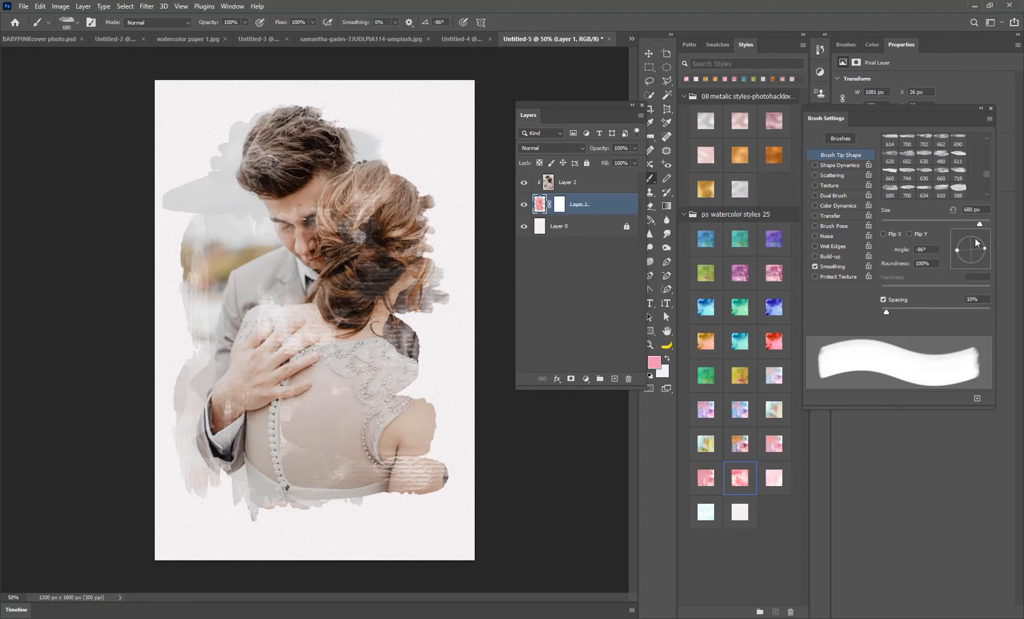
mouse_move(906, 111)
mouse_down()
mouse_move(738, 80)
mouse_move(696, 98)
mouse_up()
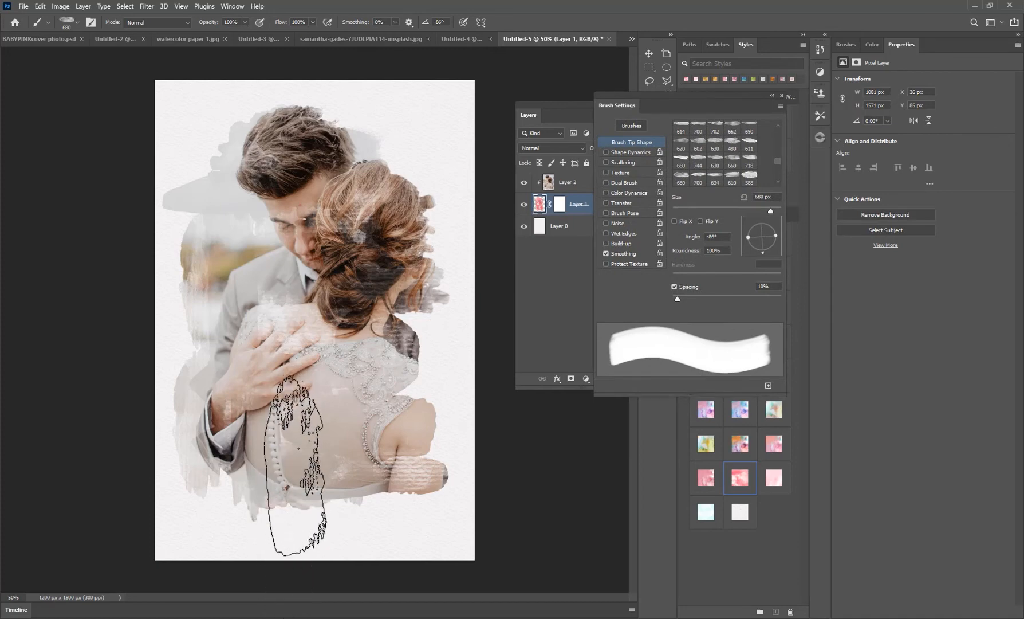
mouse_move(763, 254)
mouse_down()
mouse_move(747, 223)
mouse_move(763, 222)
mouse_up()
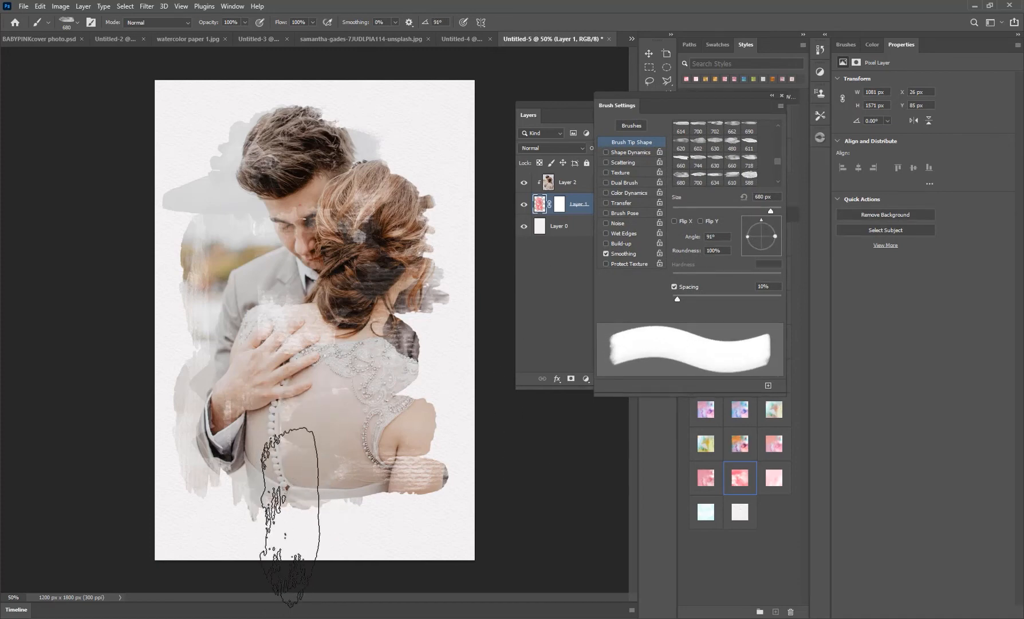
click(372, 450)
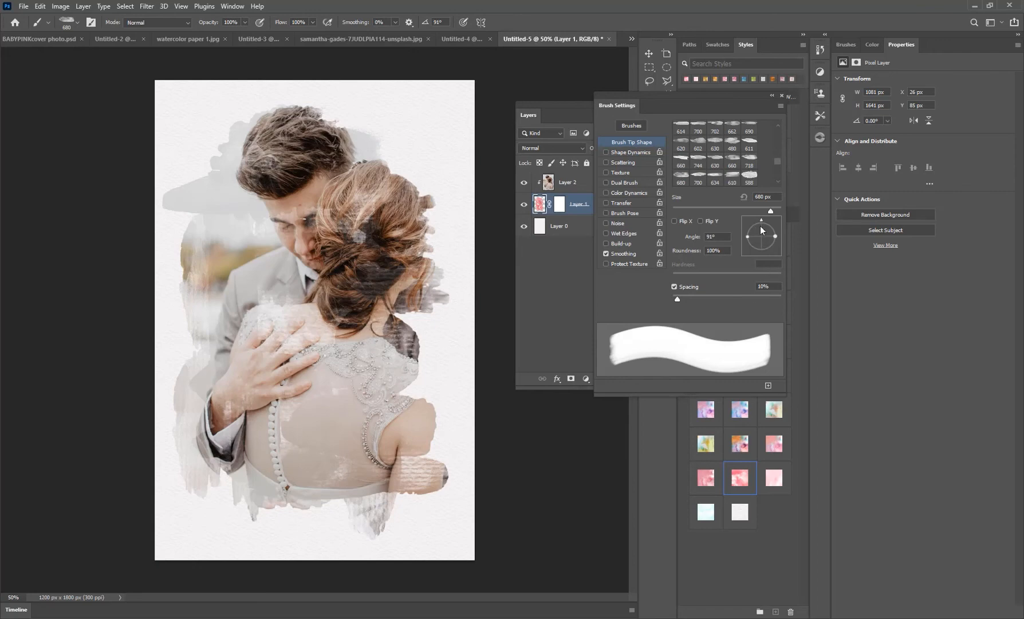
Extend Layer 1's paint above the woman's head and beside her neck with the 680 brush rotated to -95° and -172°.
mouse_move(761, 220)
mouse_down()
mouse_move(783, 229)
mouse_move(763, 252)
mouse_up()
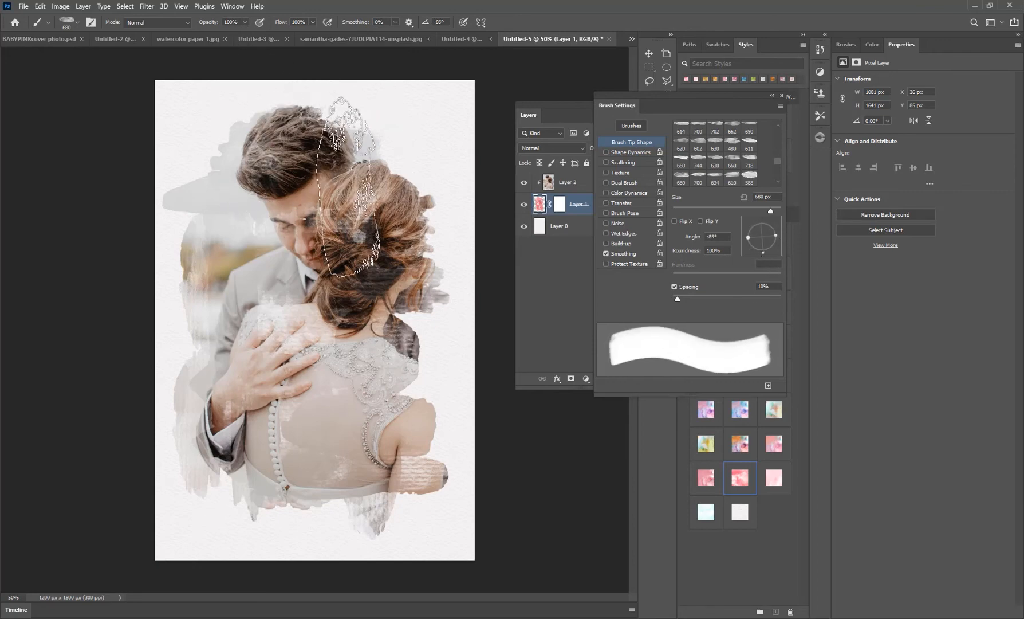
drag(764, 254, 760, 254)
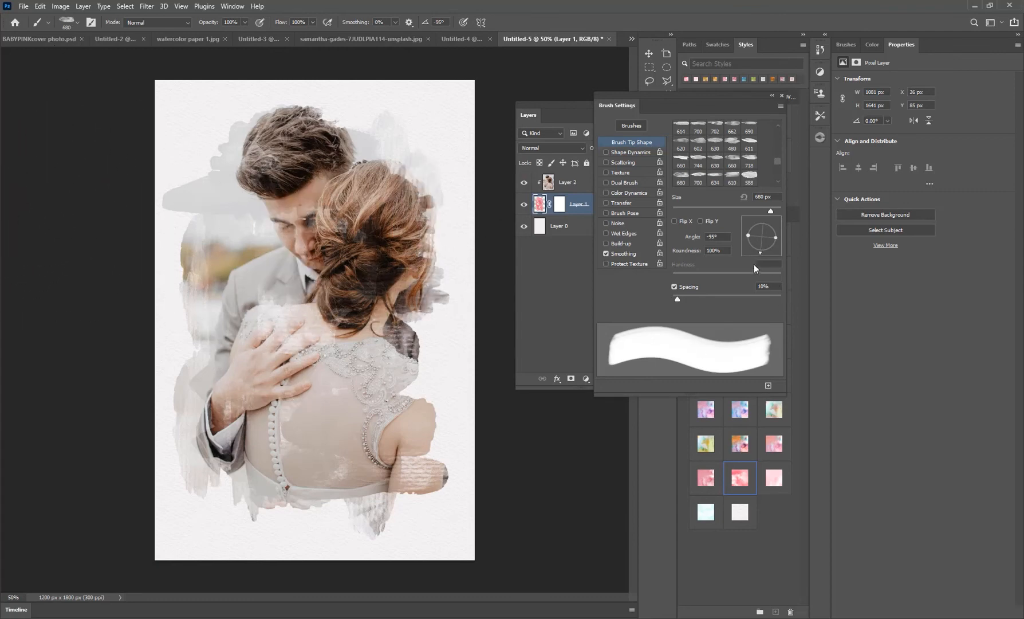
mouse_move(765, 252)
mouse_down()
mouse_move(786, 237)
mouse_move(778, 243)
mouse_up()
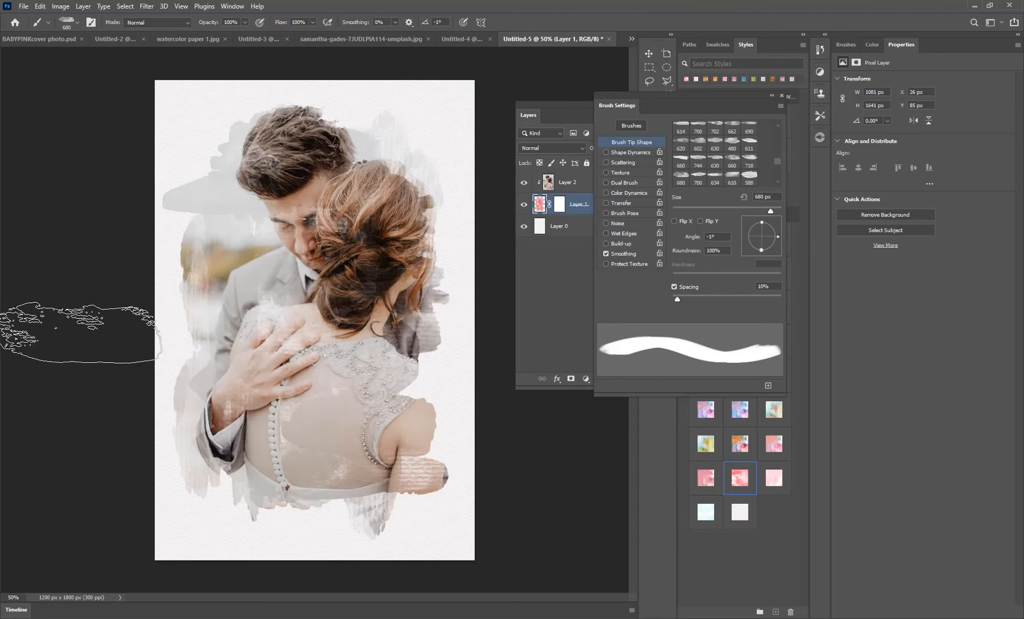
key(ctrl+z)
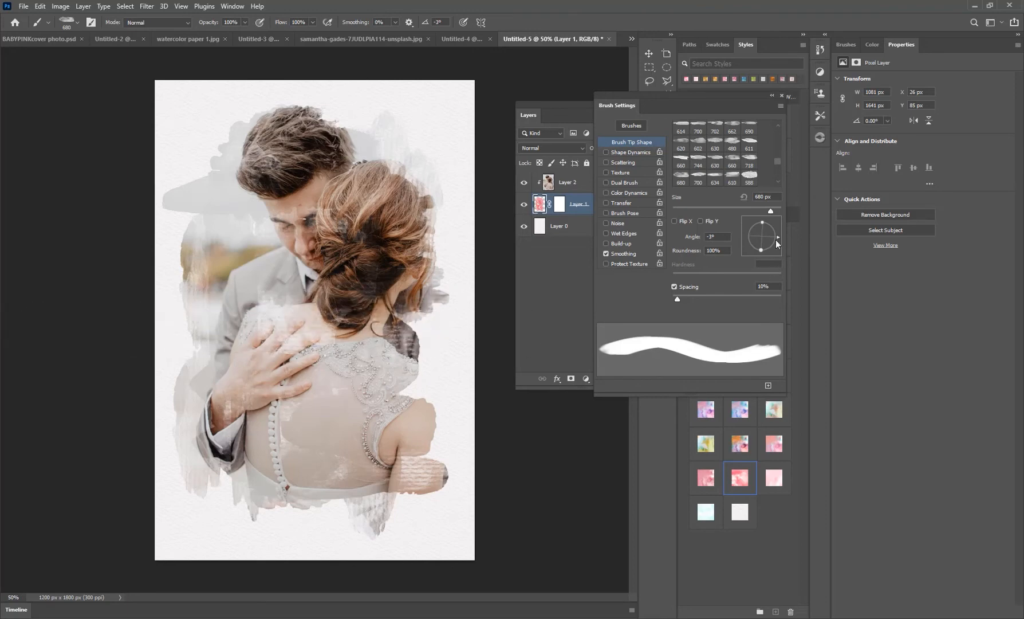
mouse_move(776, 240)
mouse_down()
mouse_move(745, 232)
mouse_move(736, 240)
mouse_up()
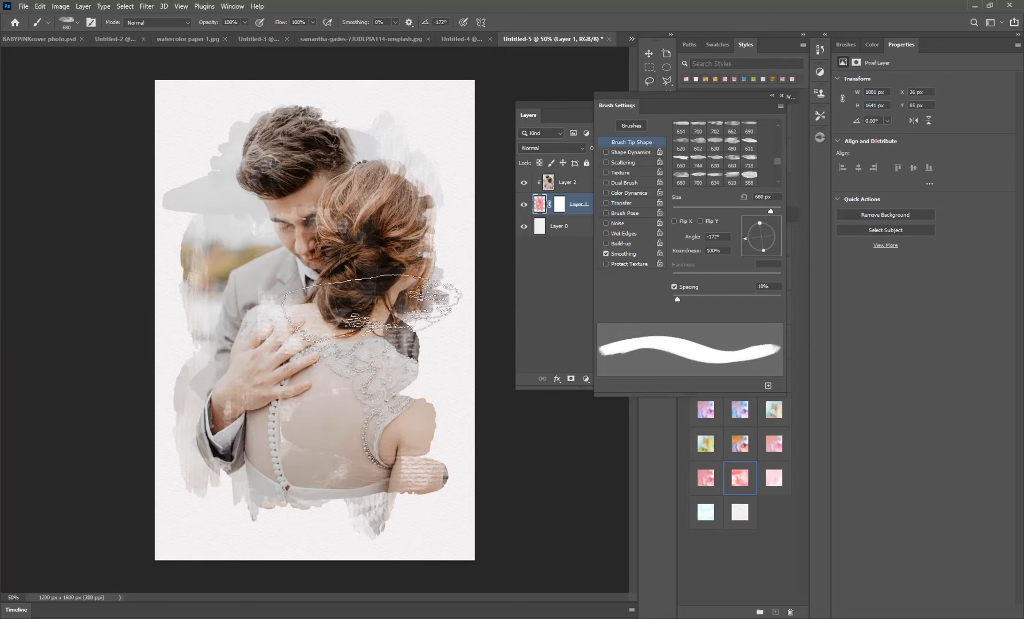
click(388, 308)
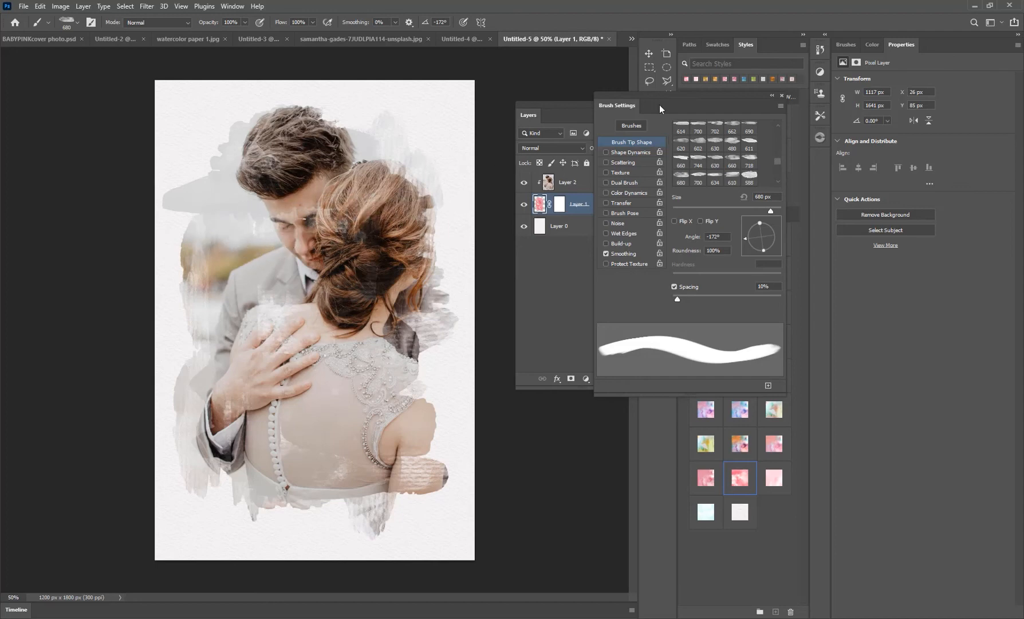
Dock the Brush Settings panel between Styles and Properties, and move the floating Layers panel over it.
click(648, 53)
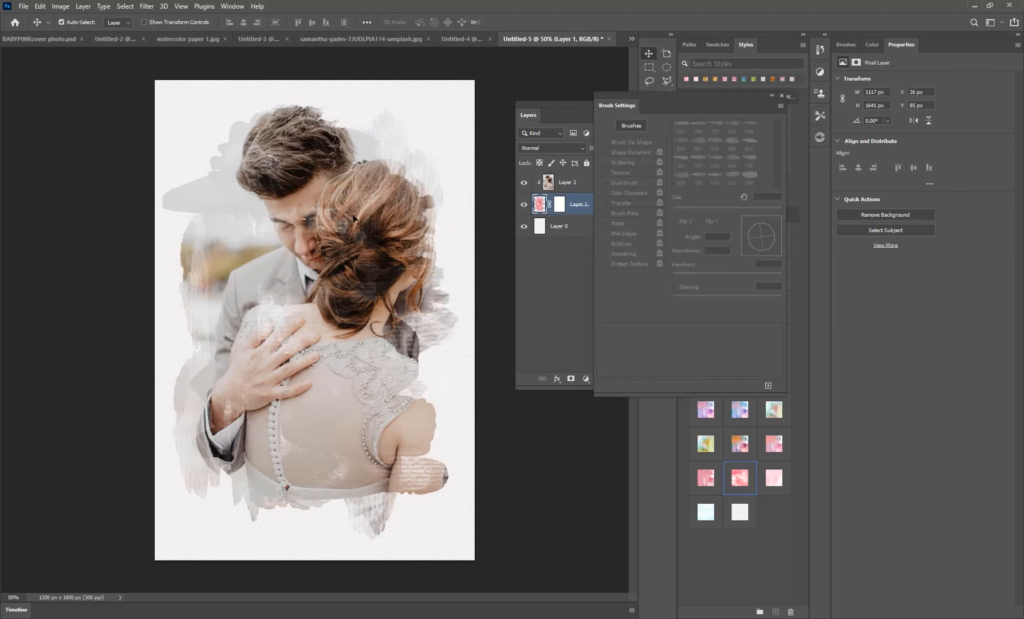
mouse_move(632, 99)
mouse_down()
mouse_move(709, 148)
mouse_move(788, 173)
mouse_up()
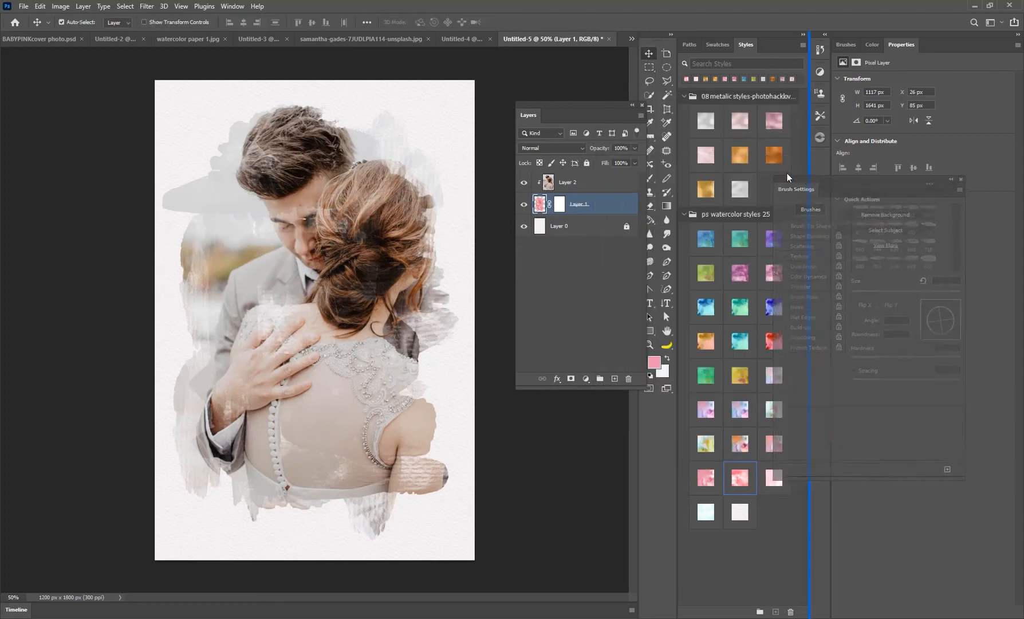
mouse_move(577, 103)
mouse_down()
mouse_move(576, 168)
mouse_move(753, 166)
mouse_up()
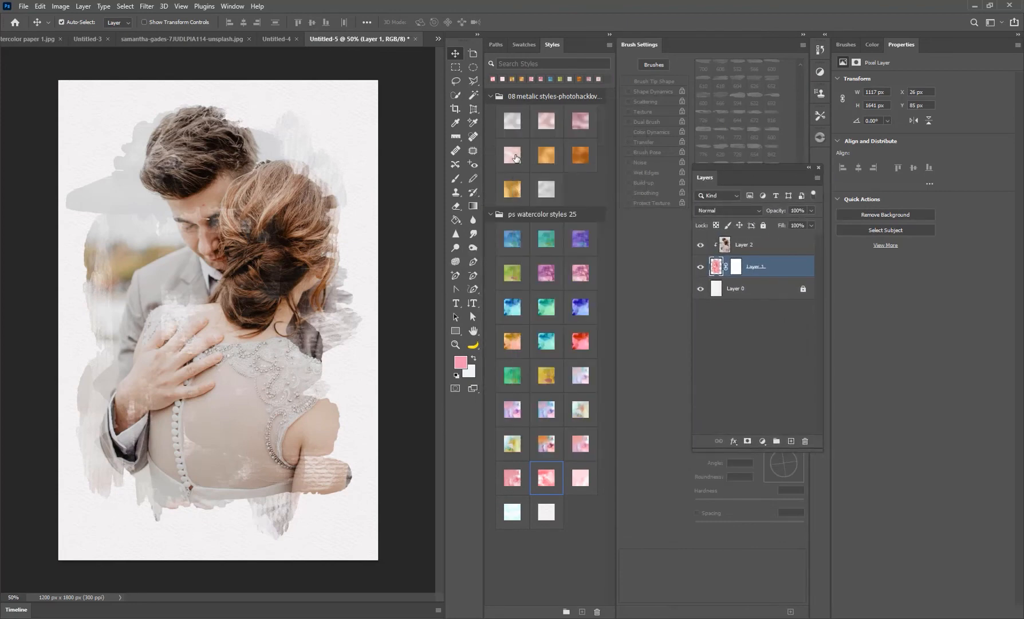
Choose the 346 splotch brush at about 91 px and make Layer 1's paint the active target.
click(455, 178)
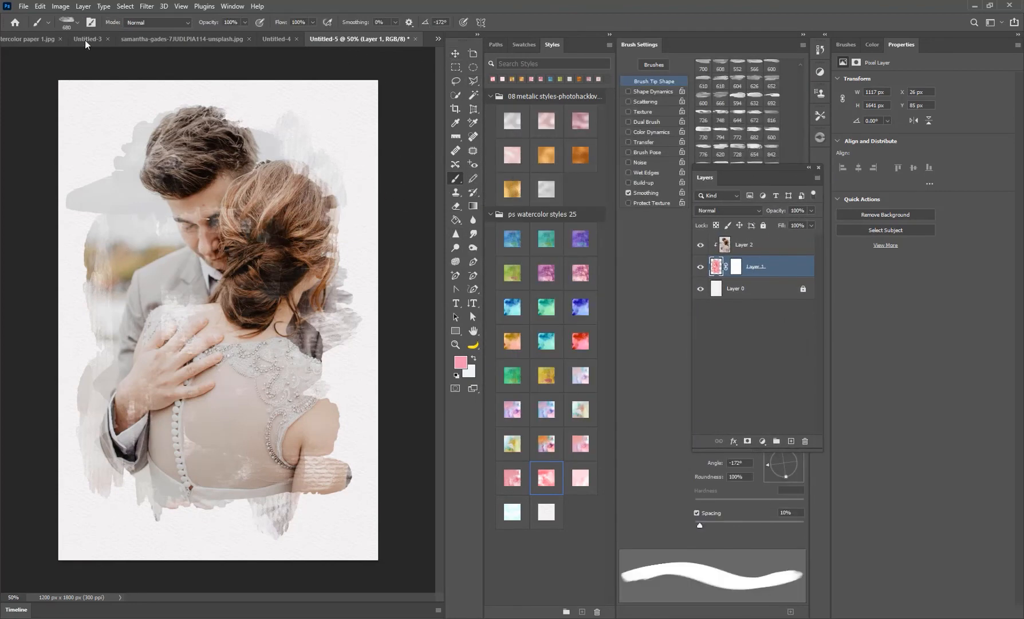
click(77, 23)
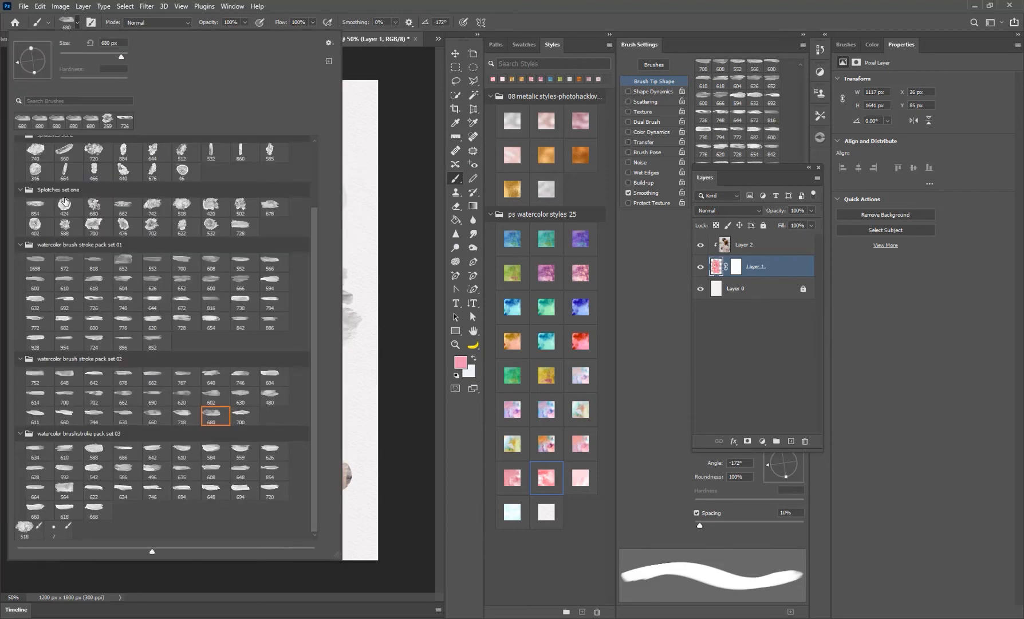
click(33, 170)
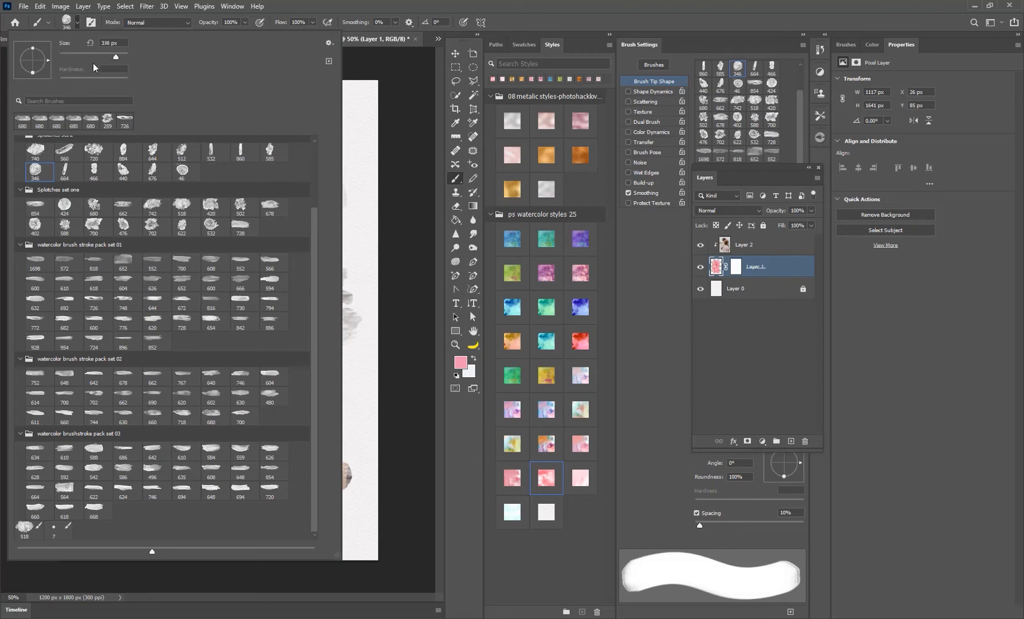
drag(114, 55, 77, 56)
key(Return)
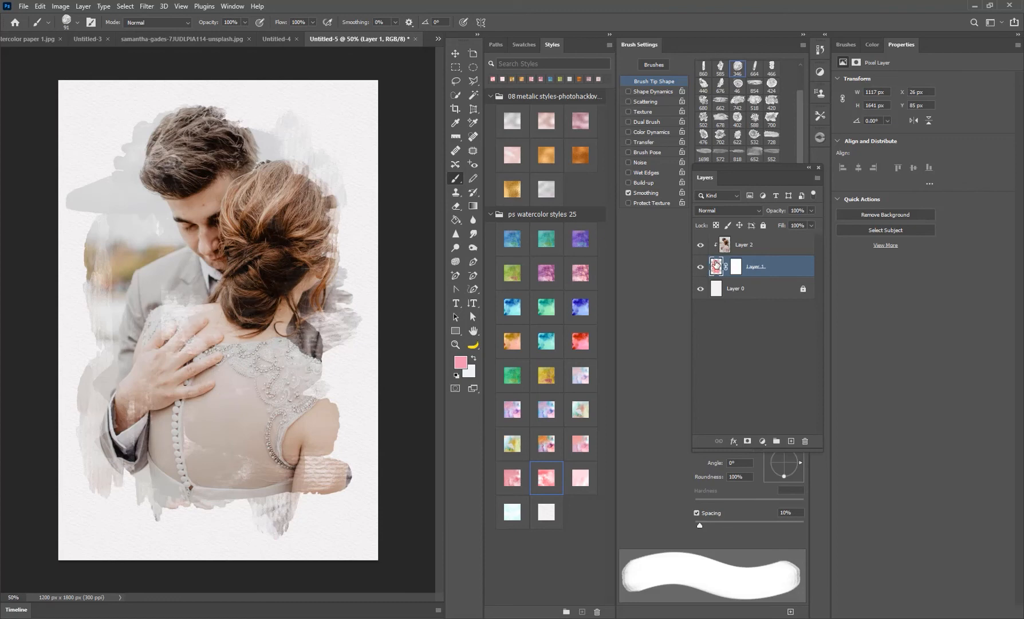
click(715, 266)
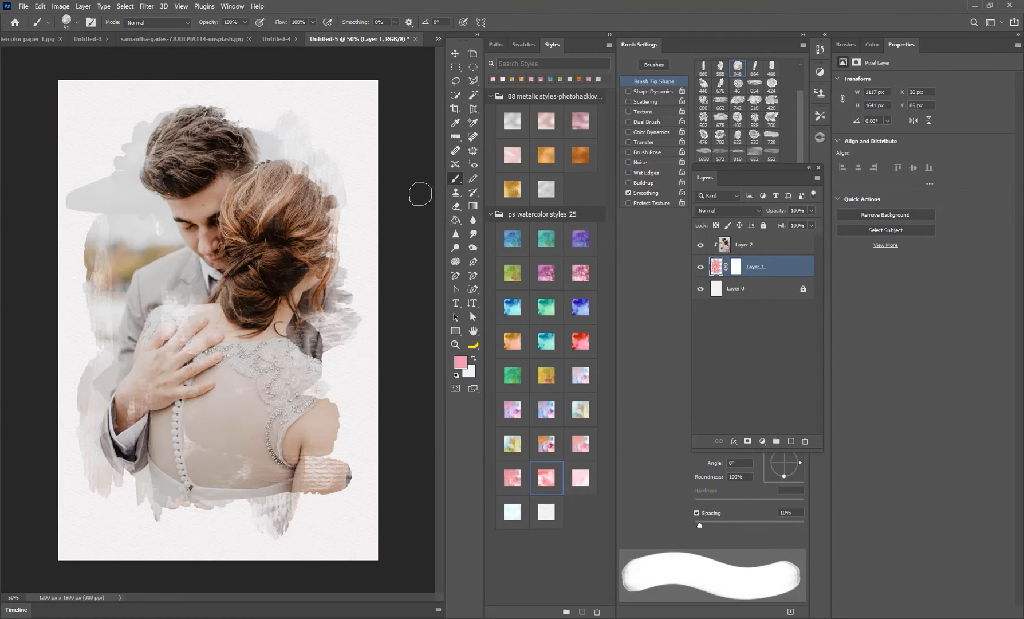
Look at the Love Story design in Untitled-4, dab one gold splotch below its lettering, and return to Untitled-5.
click(277, 39)
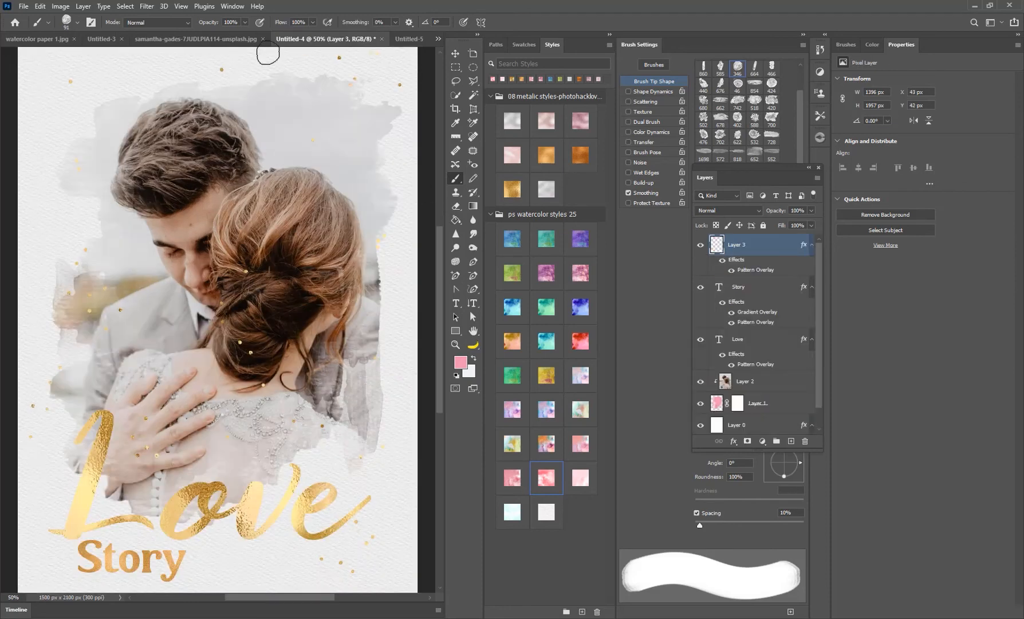
click(209, 546)
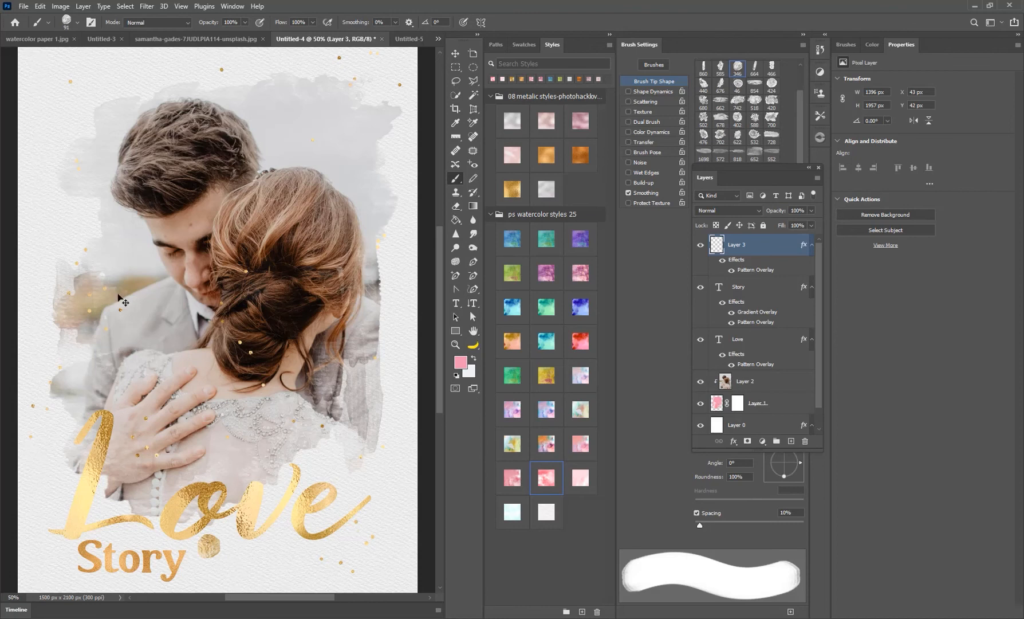
click(408, 38)
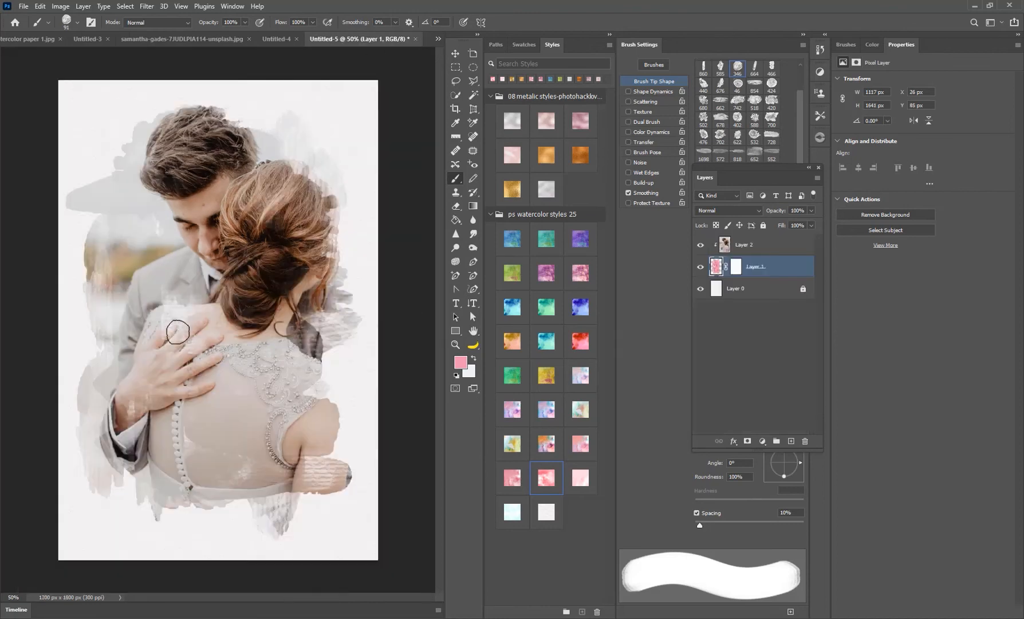
click(456, 303)
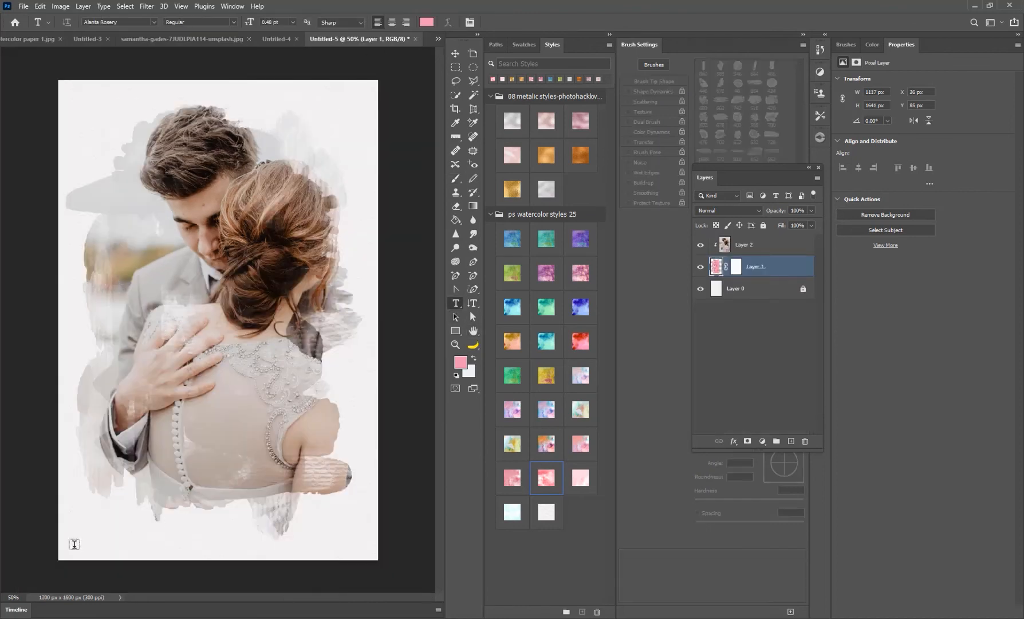
click(136, 496)
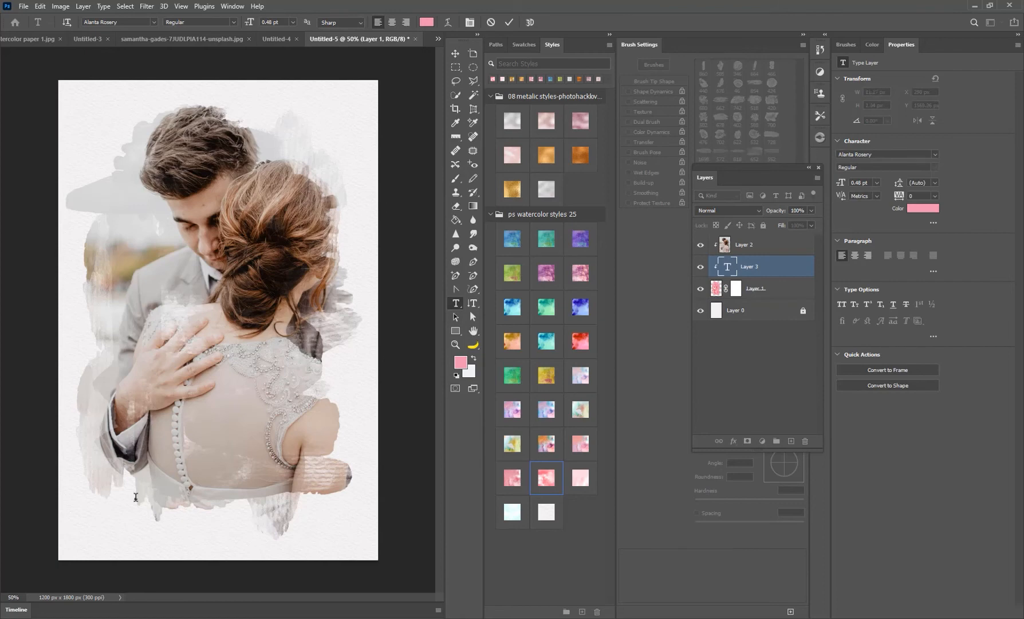
click(456, 53)
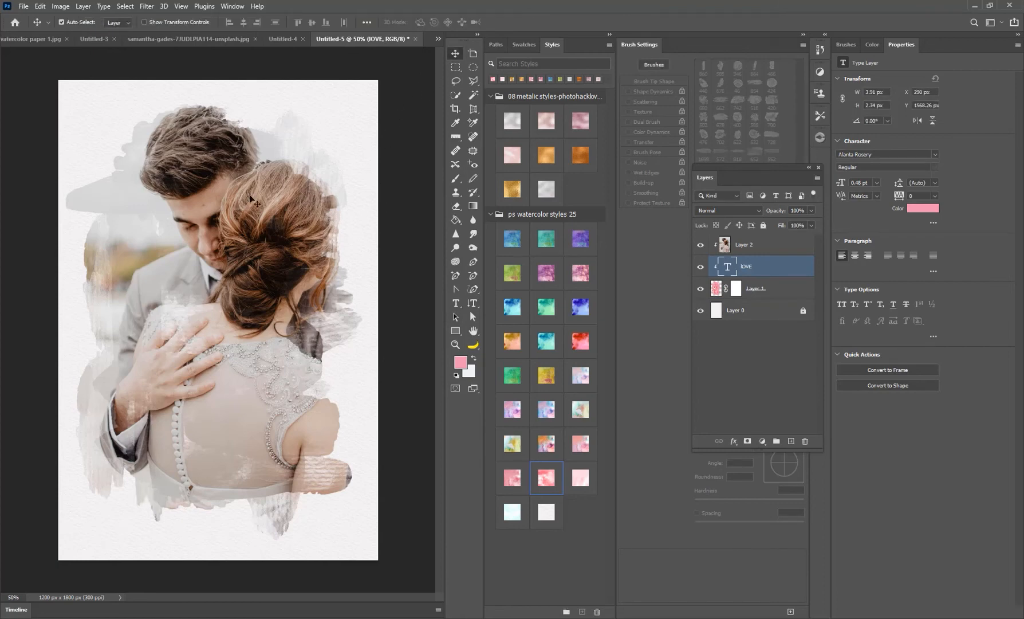
key(ctrl+t)
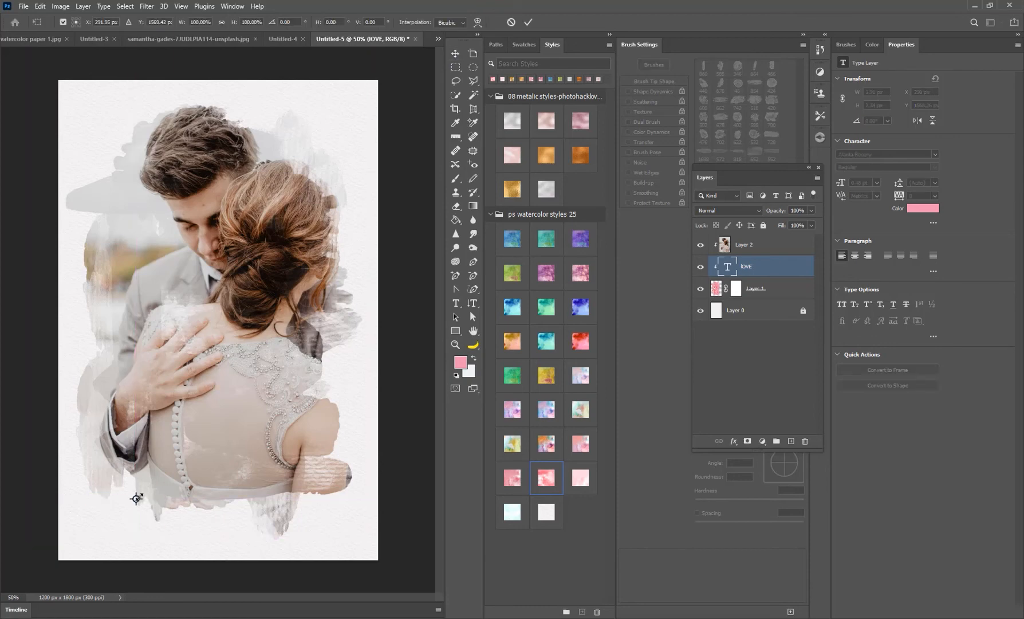
drag(136, 498, 255, 427)
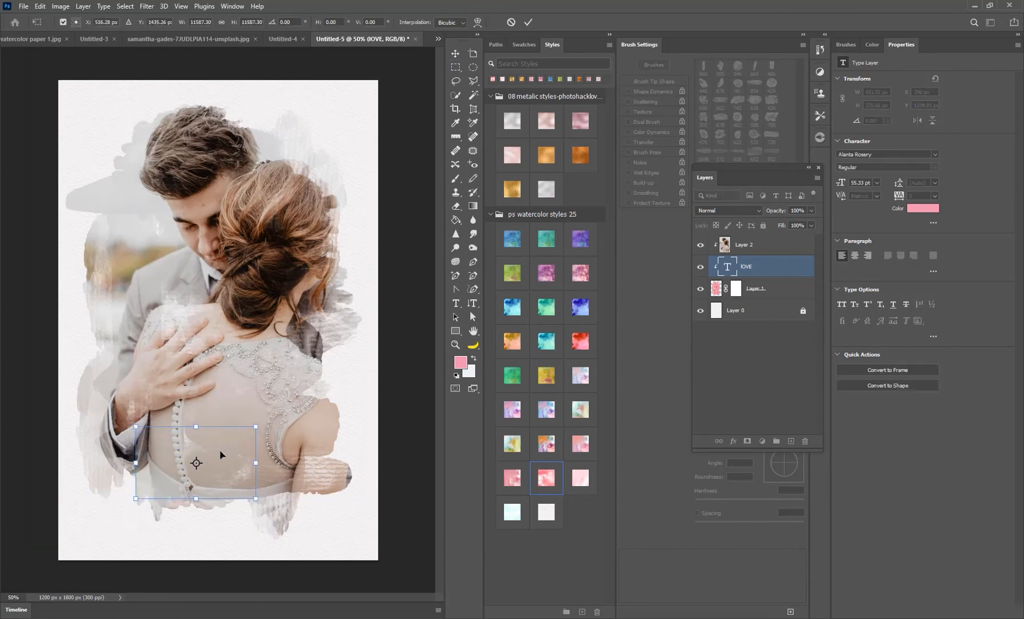
key(Return)
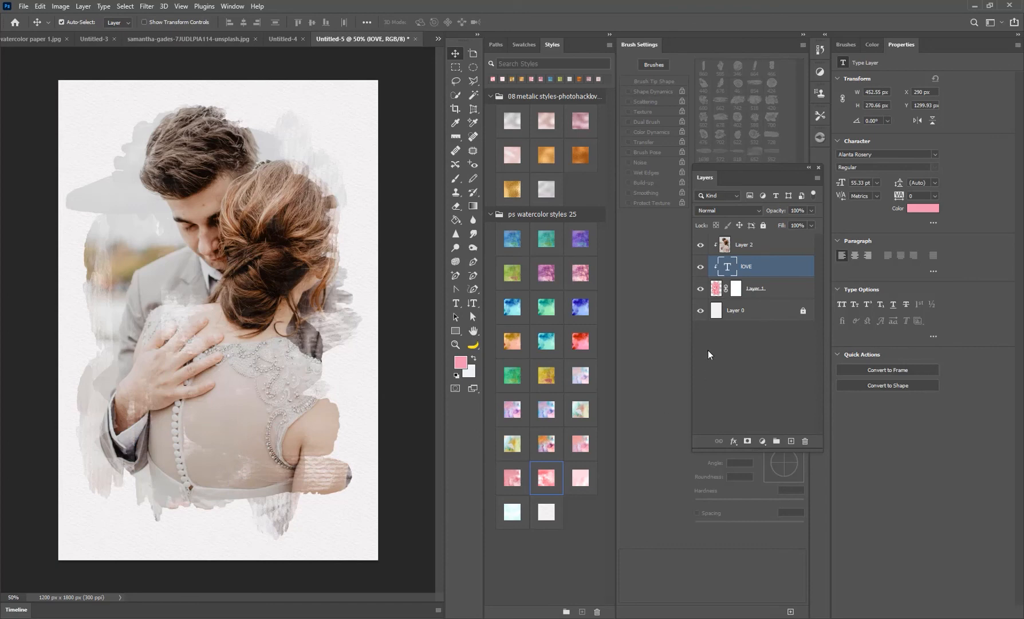
key(ctrl+z)
drag(731, 167, 328, 109)
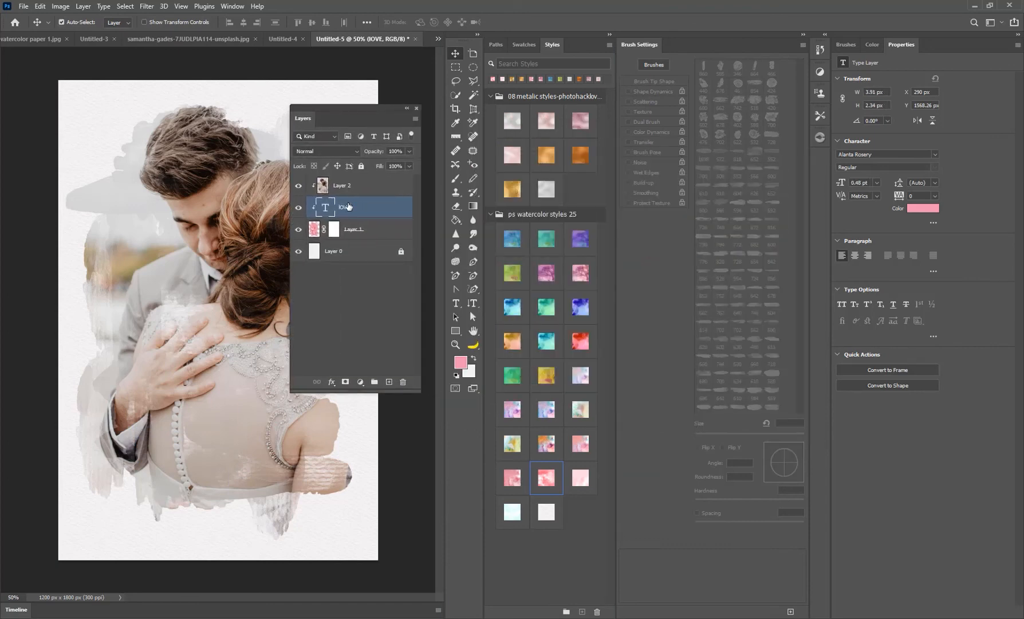
drag(348, 206, 403, 381)
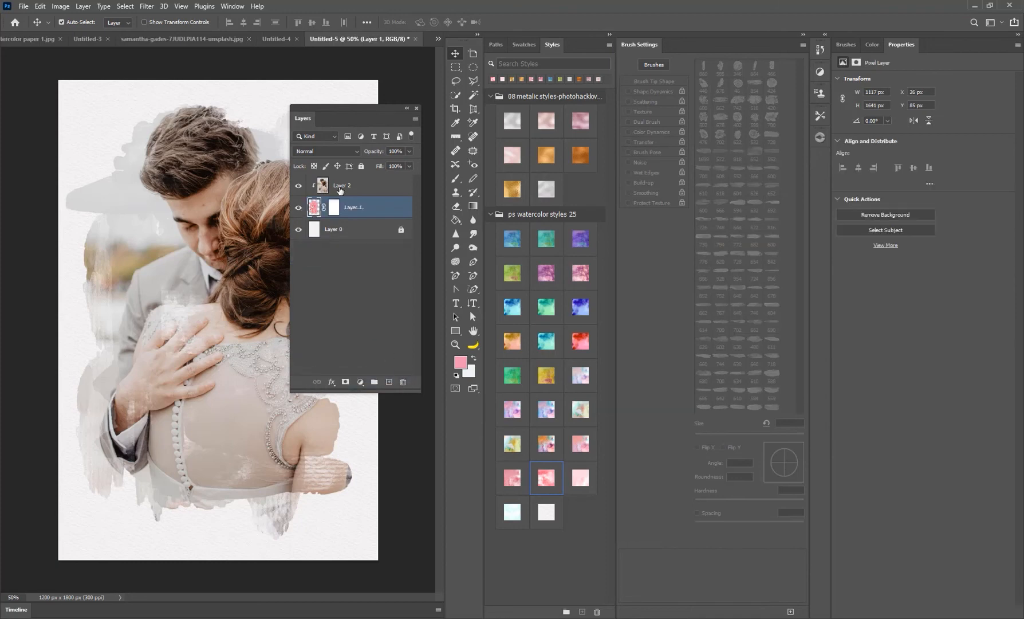
Create a layer above Layer 2 and add the text "lOVE" in Alanta Rosery, 0.48 pt, near the photo's lower edge.
click(348, 186)
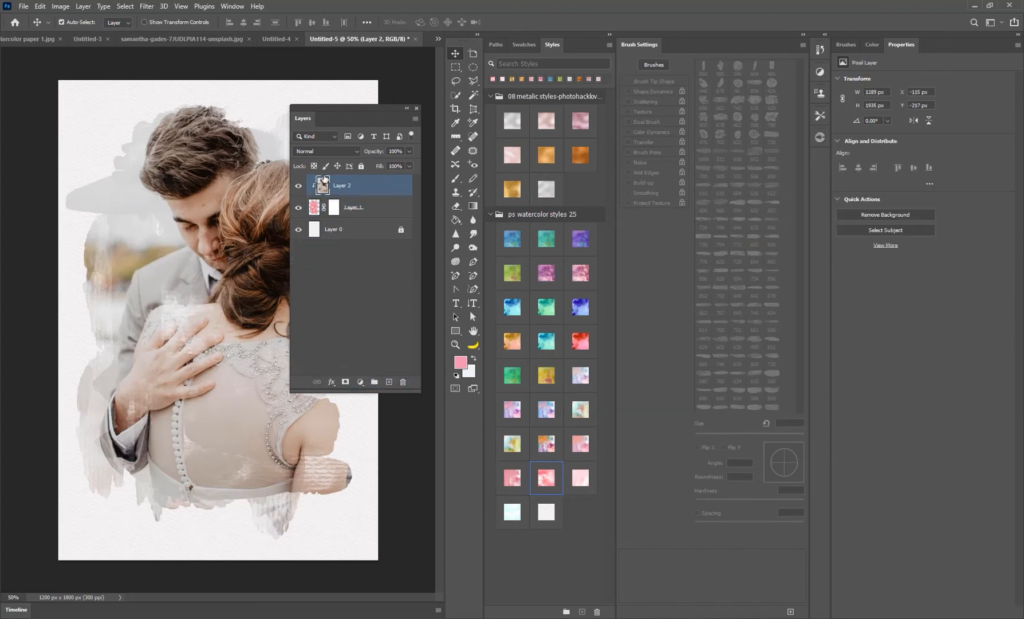
click(389, 382)
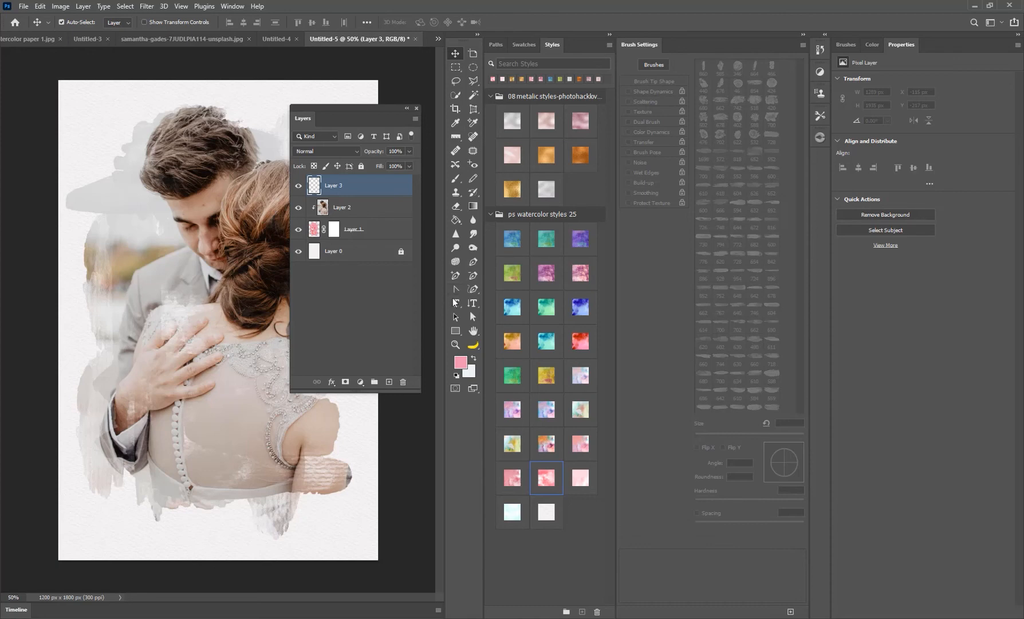
click(455, 303)
click(142, 513)
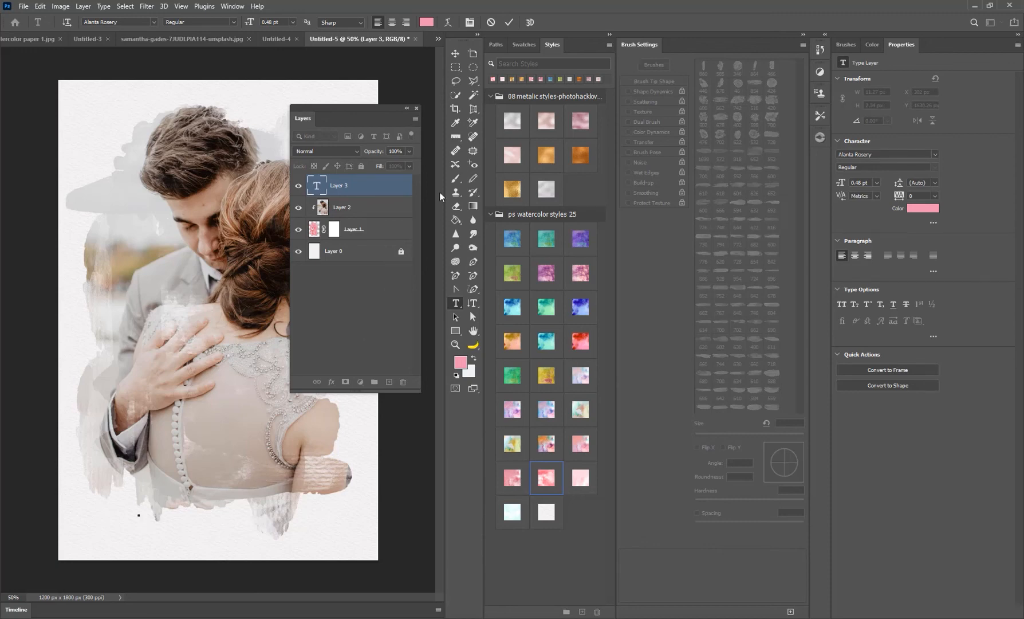
click(455, 54)
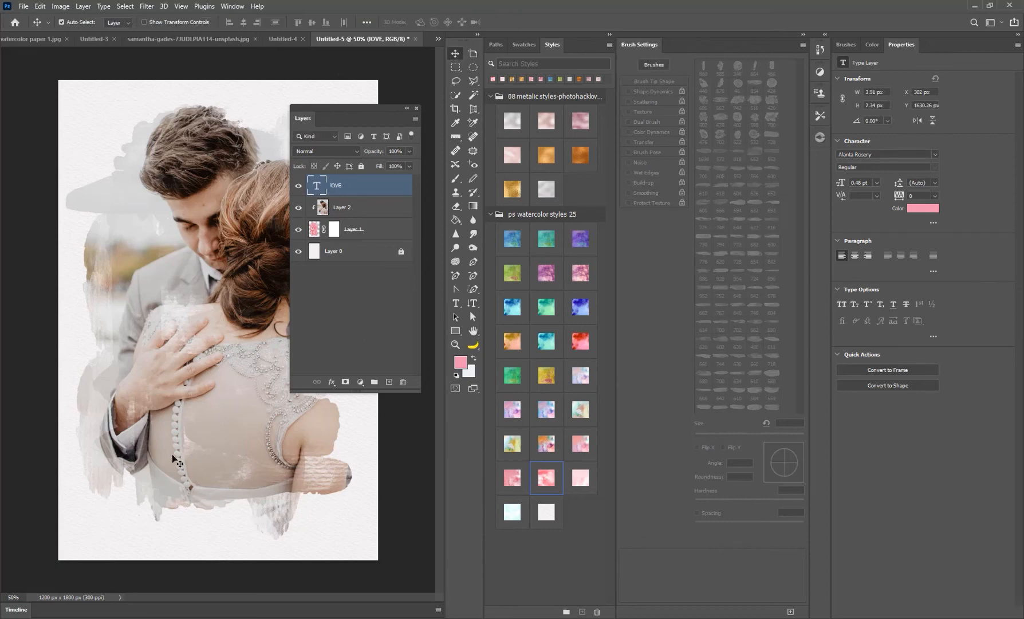
Enlarge the lOVE text to about 43 pt and move it over the lower edge of the photo.
key(ctrl+t)
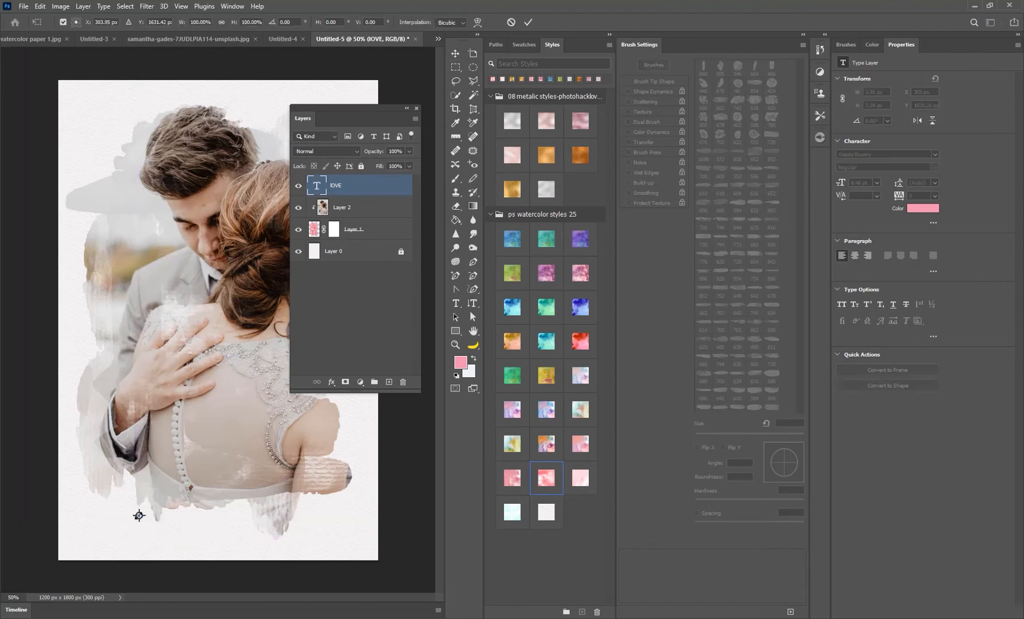
drag(142, 512, 231, 453)
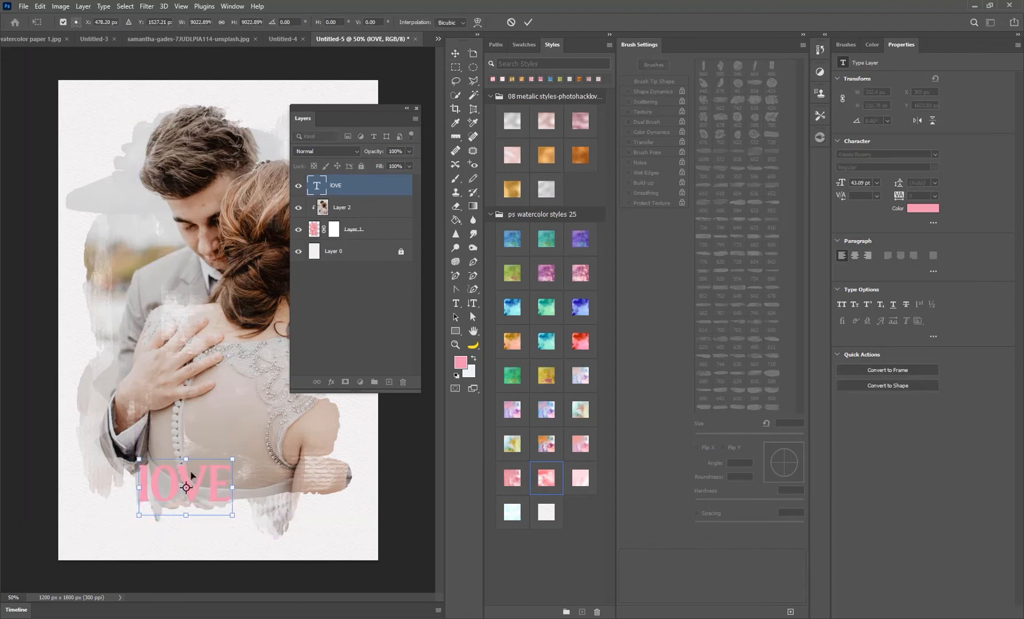
drag(176, 480, 195, 506)
key(Return)
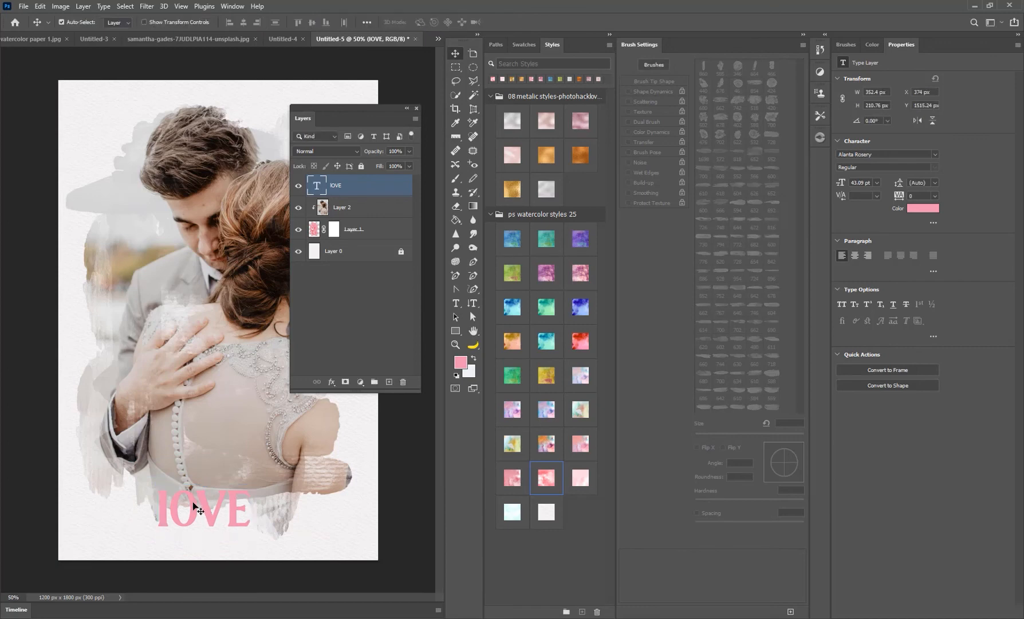
click(455, 303)
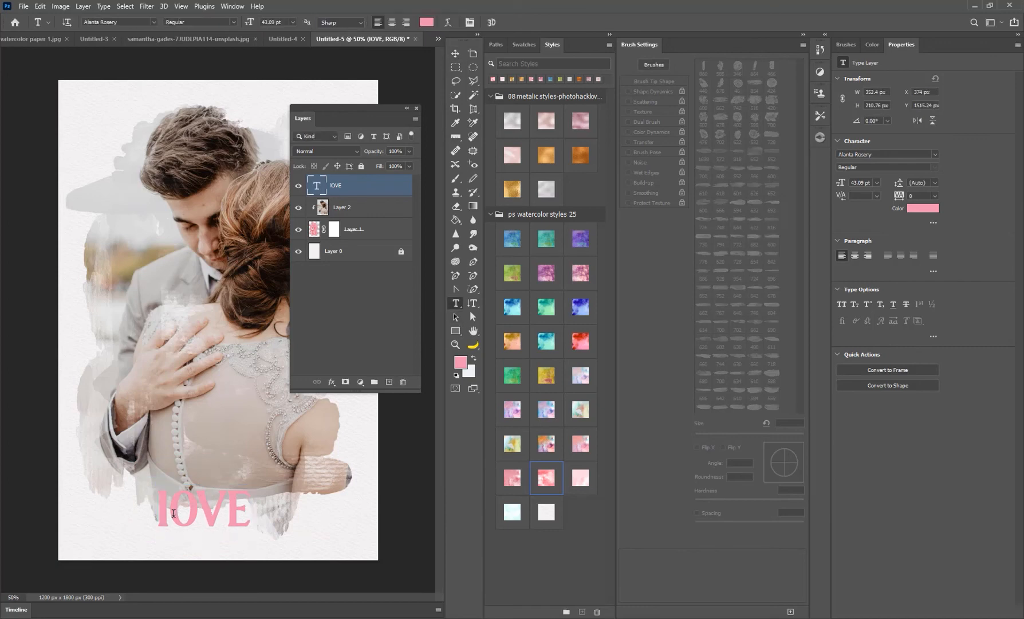
drag(169, 512, 152, 507)
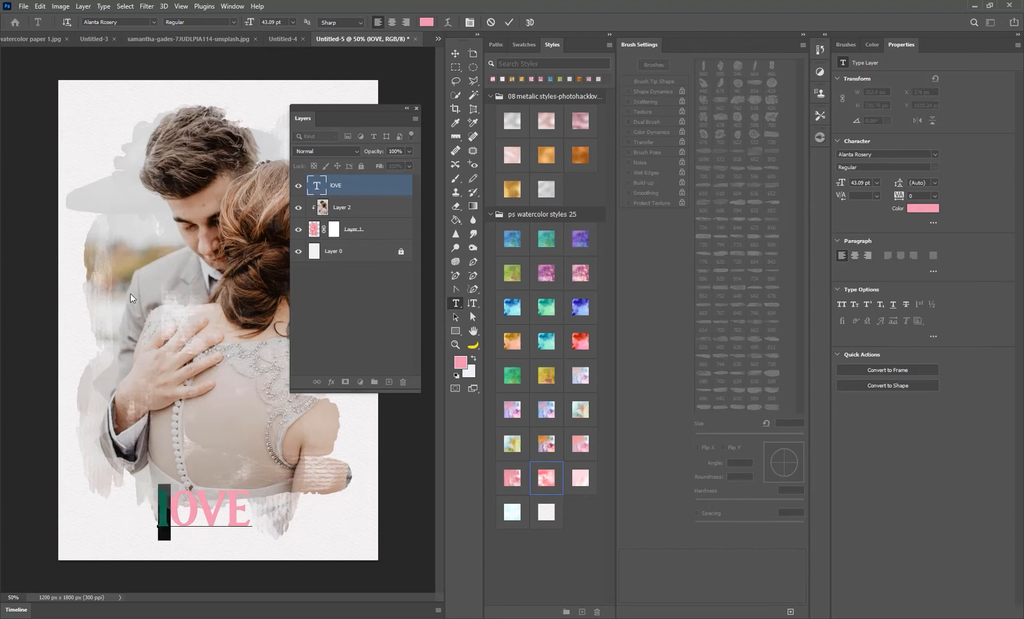
click(455, 53)
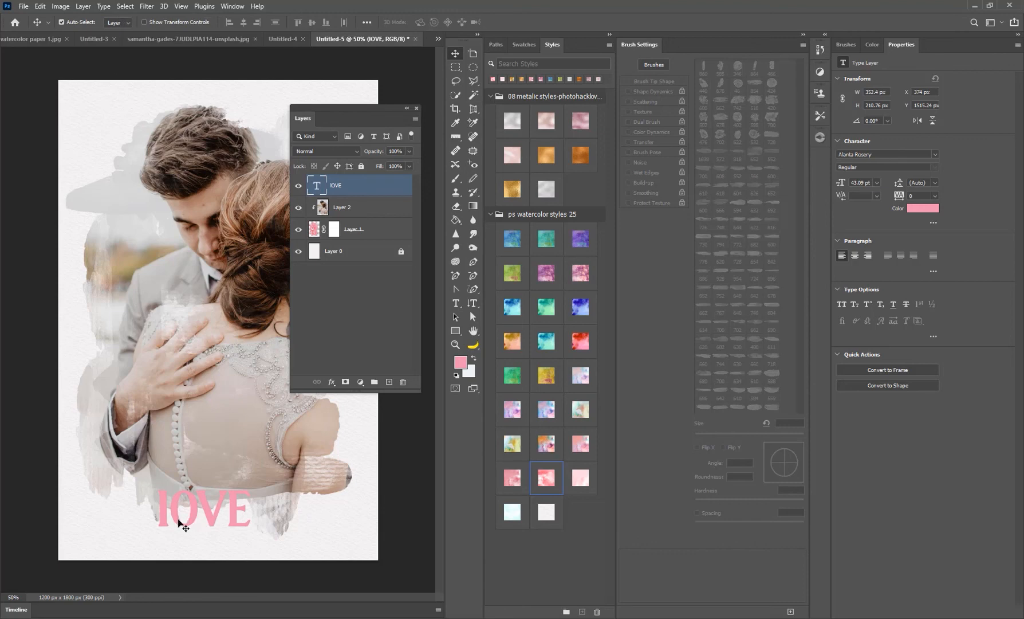
Shift the lOVE text slightly down and to the left, and replace its wording with STORY in capitals.
drag(179, 524, 175, 492)
drag(174, 523, 174, 536)
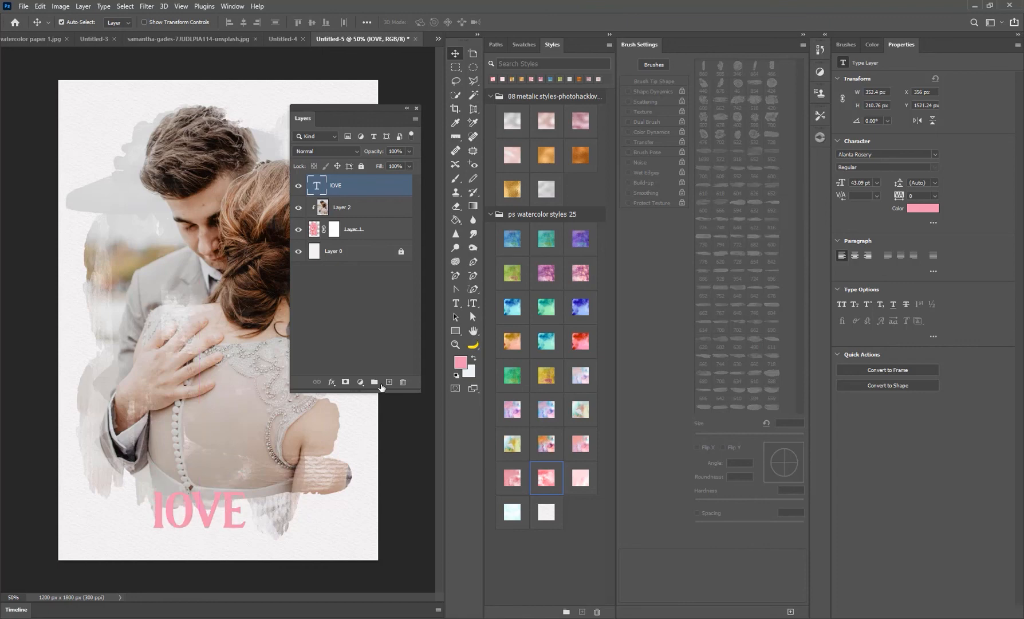
click(457, 304)
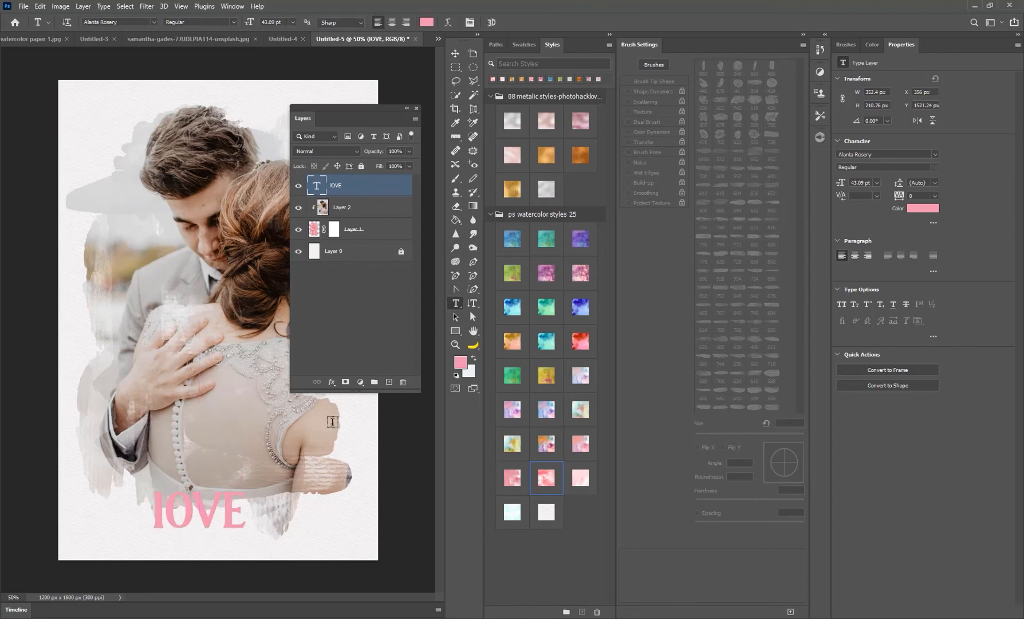
double_click(155, 506)
text(s)
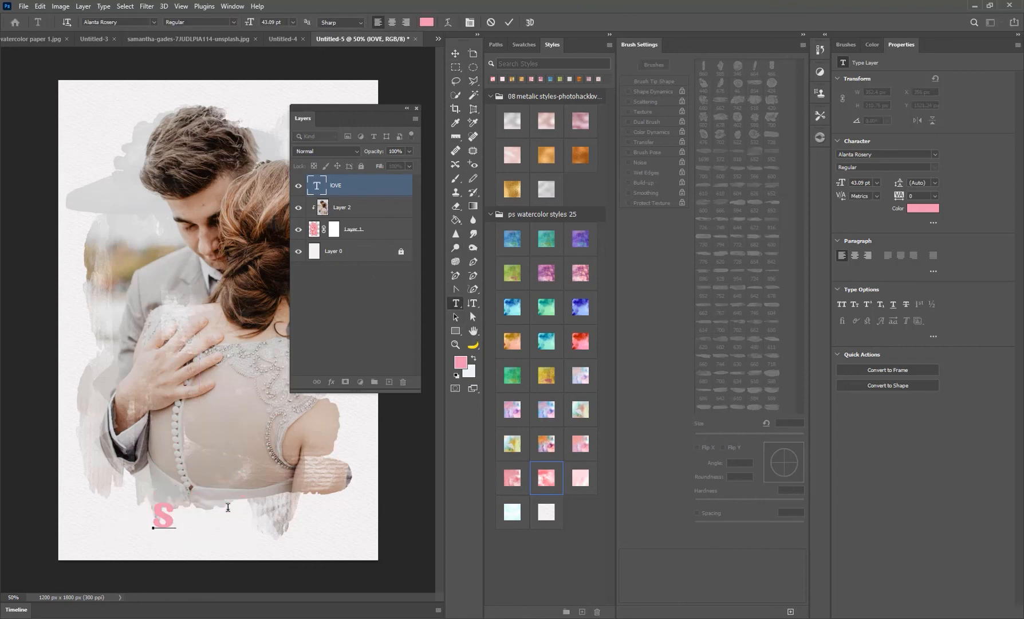
text(TORY)
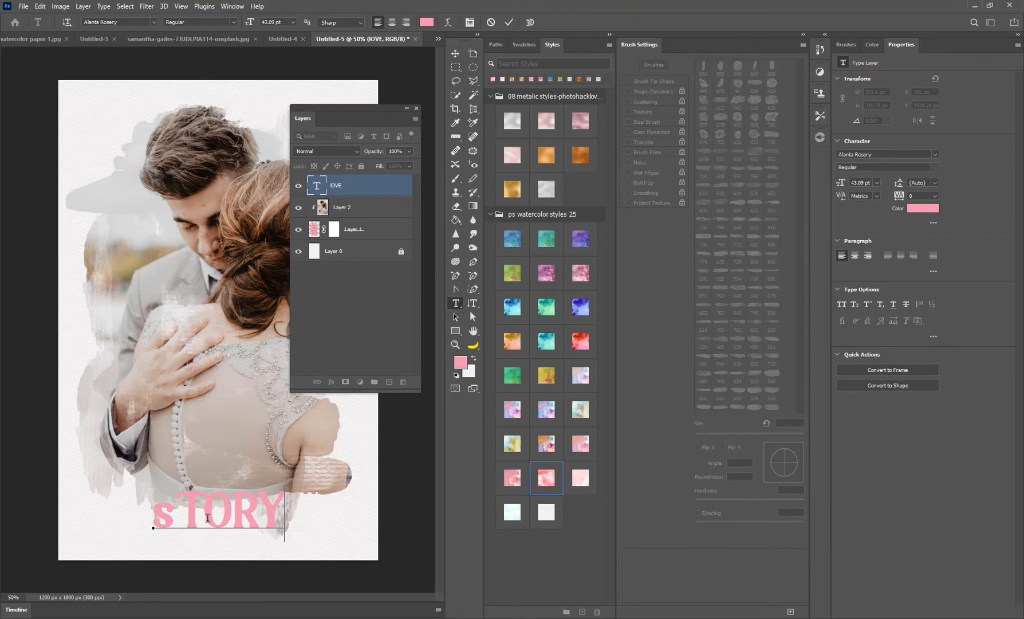
drag(176, 509, 132, 515)
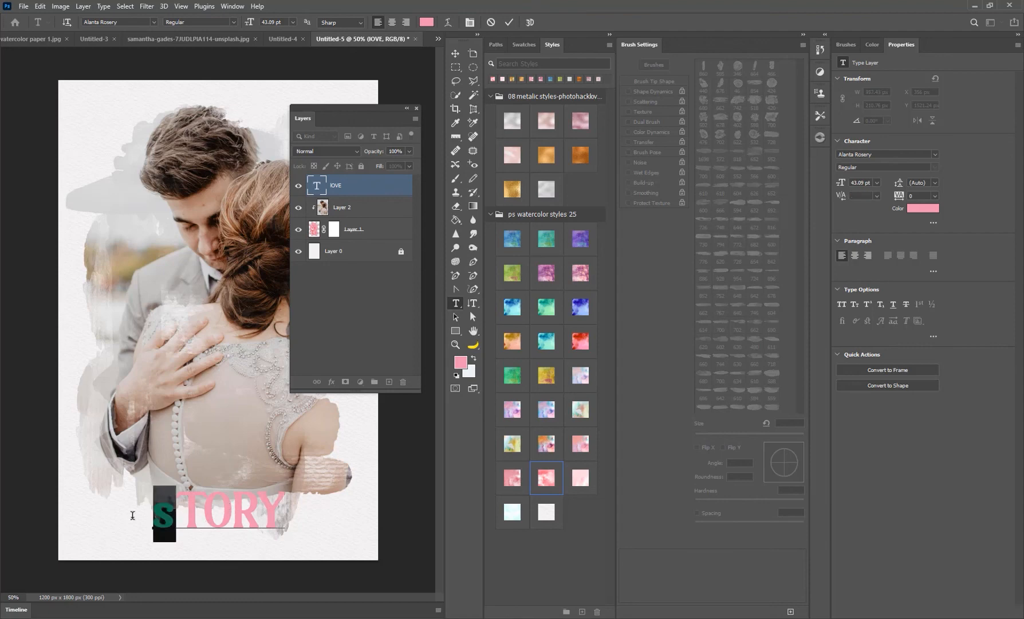
text(S)
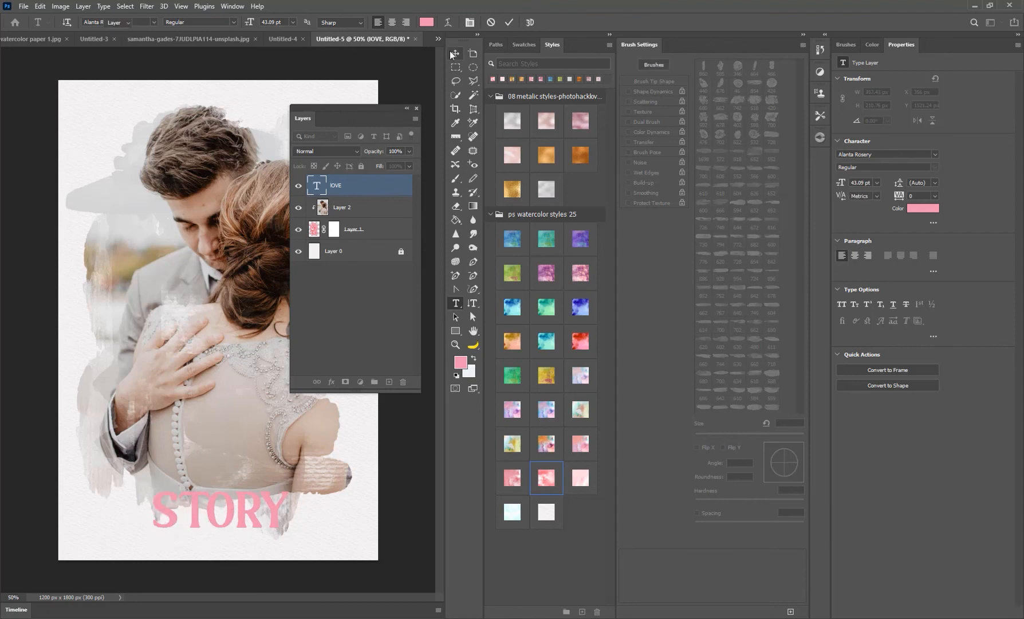
Move STORY close to the page's lower edge, duplicate it above itself, and change the copy's wording to Love.
click(453, 53)
drag(195, 518, 172, 461)
key(t)
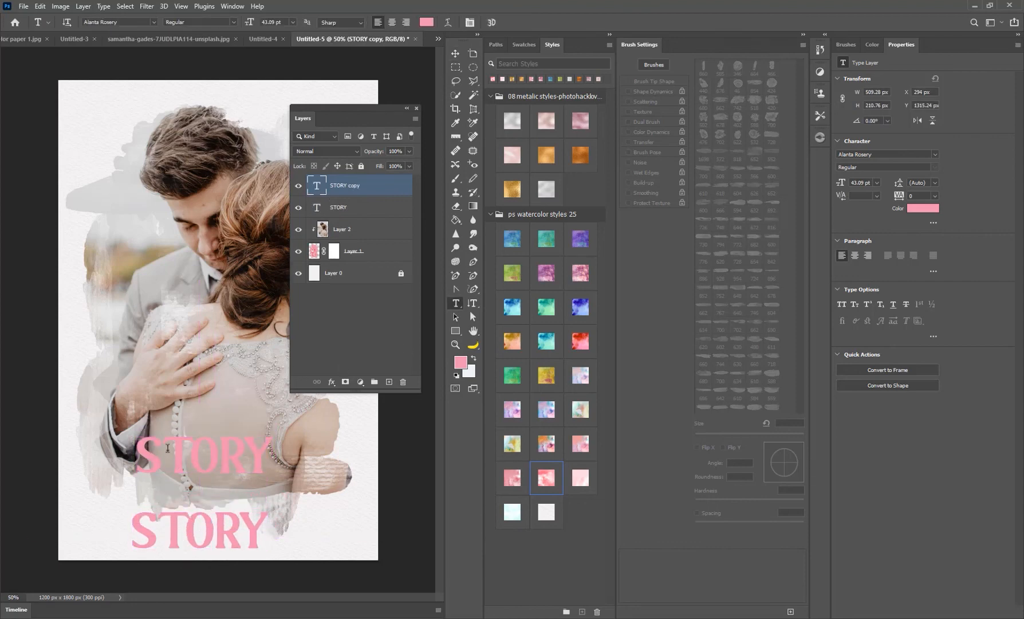
double_click(168, 448)
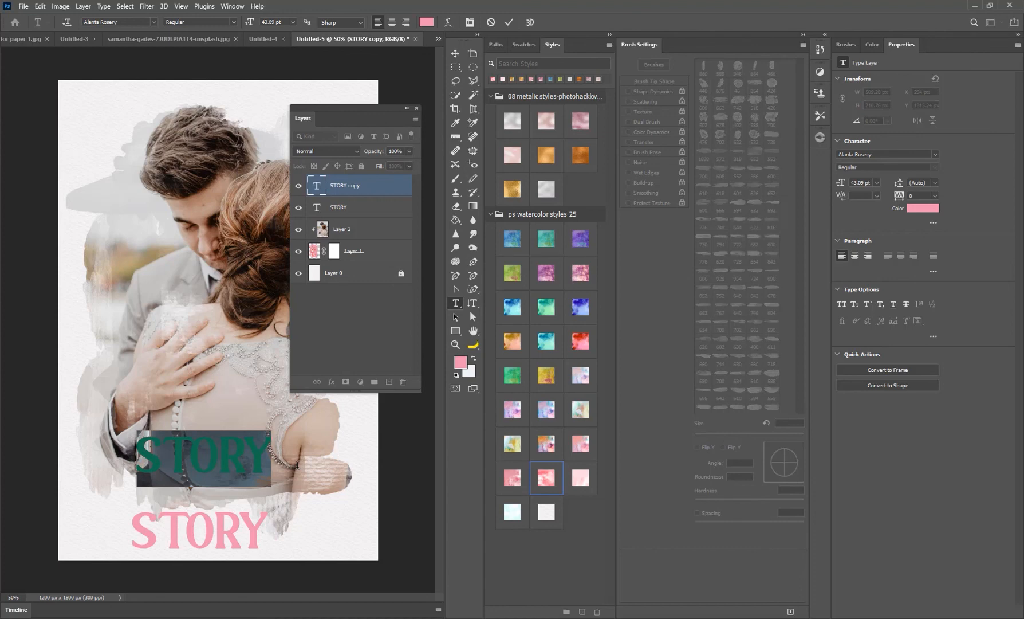
text(Love)
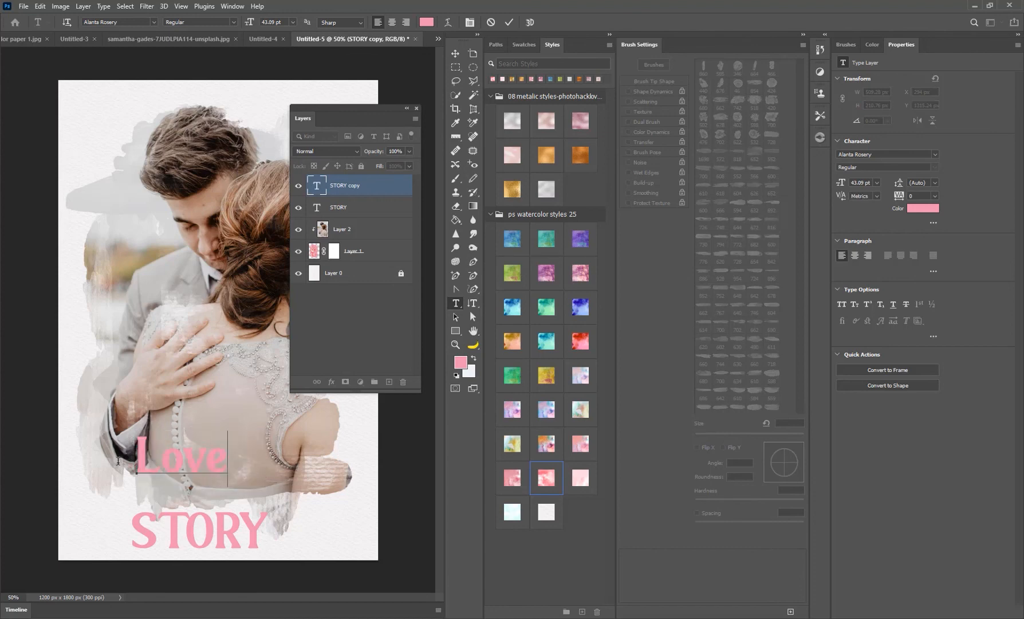
Set the word Love in the Gallisia Design Script font.
drag(135, 459, 229, 458)
click(147, 23)
click(154, 23)
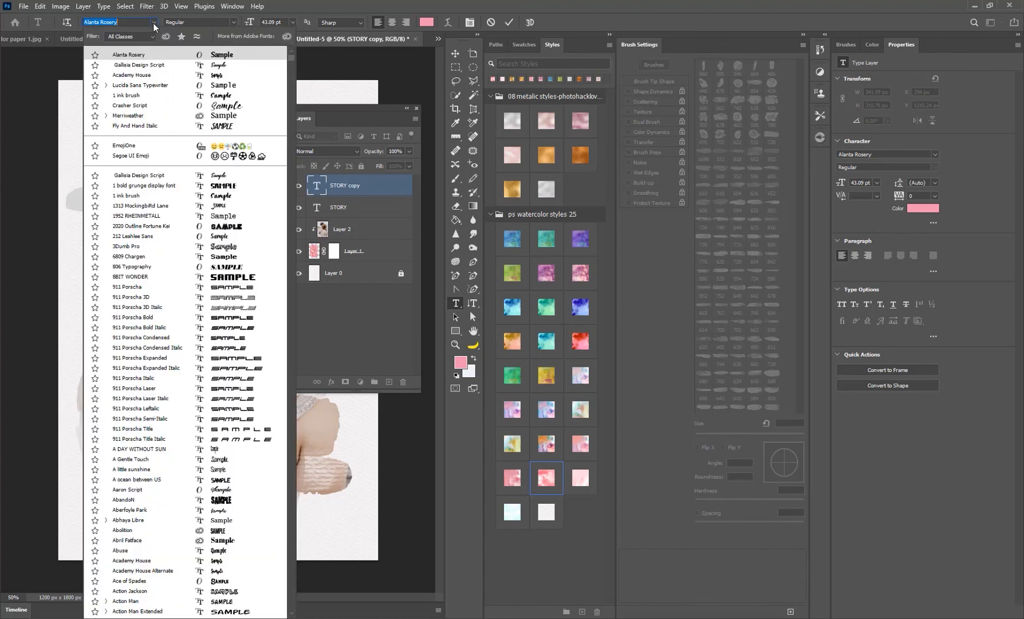
click(185, 68)
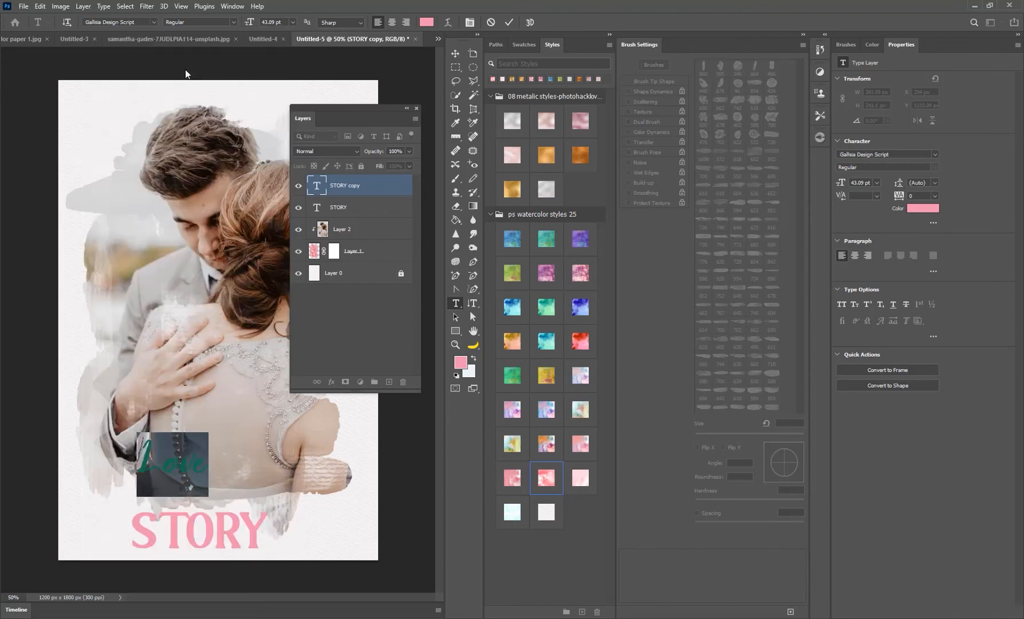
Enlarge the Love text to about 114.55 pt and position it directly above STORY.
click(456, 53)
key(ctrl+t)
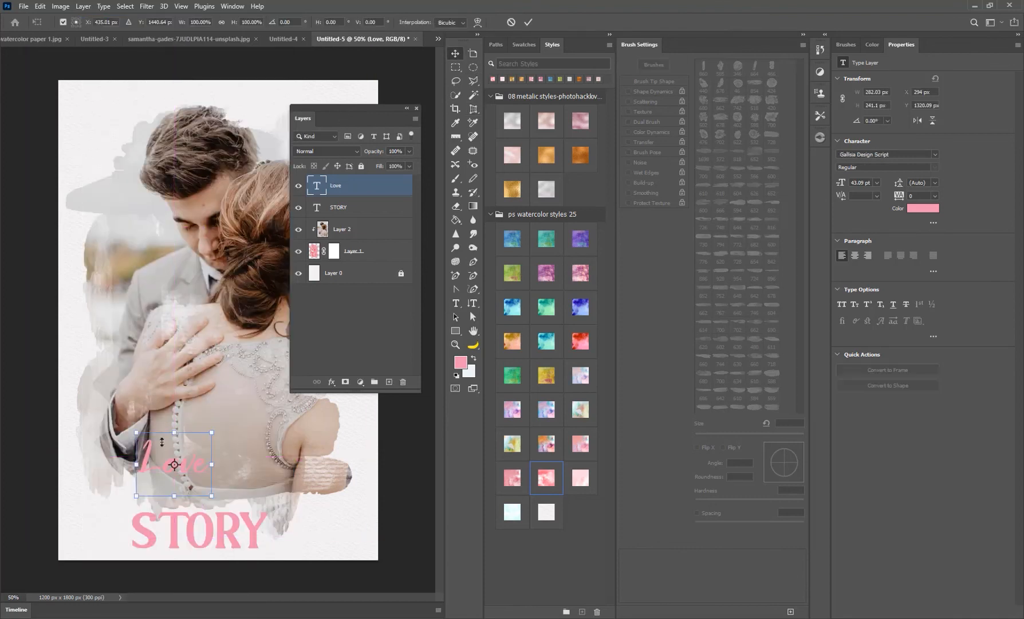
drag(210, 431, 203, 502)
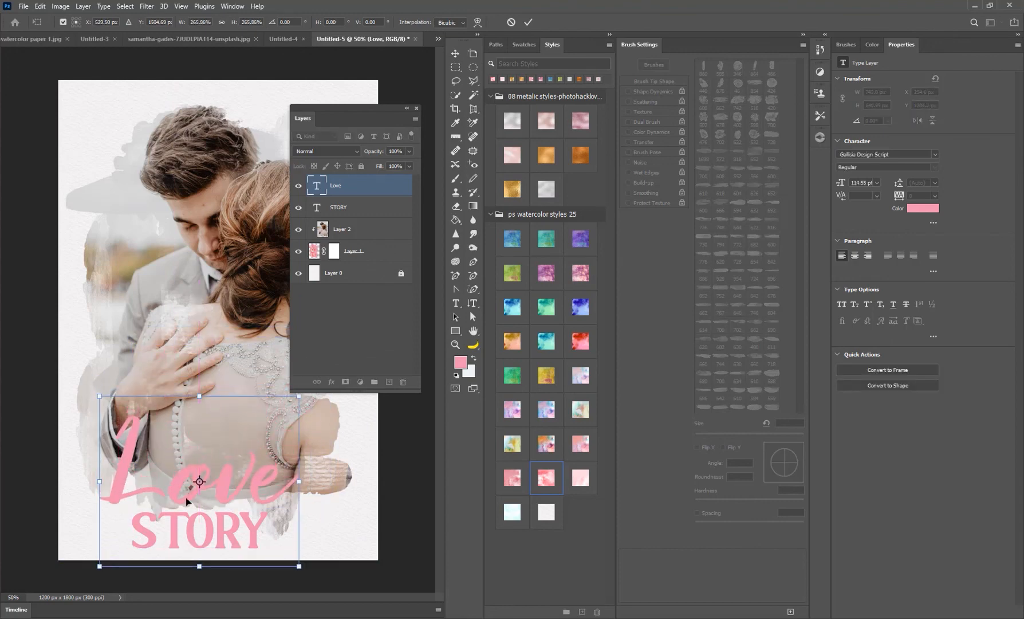
key(Return)
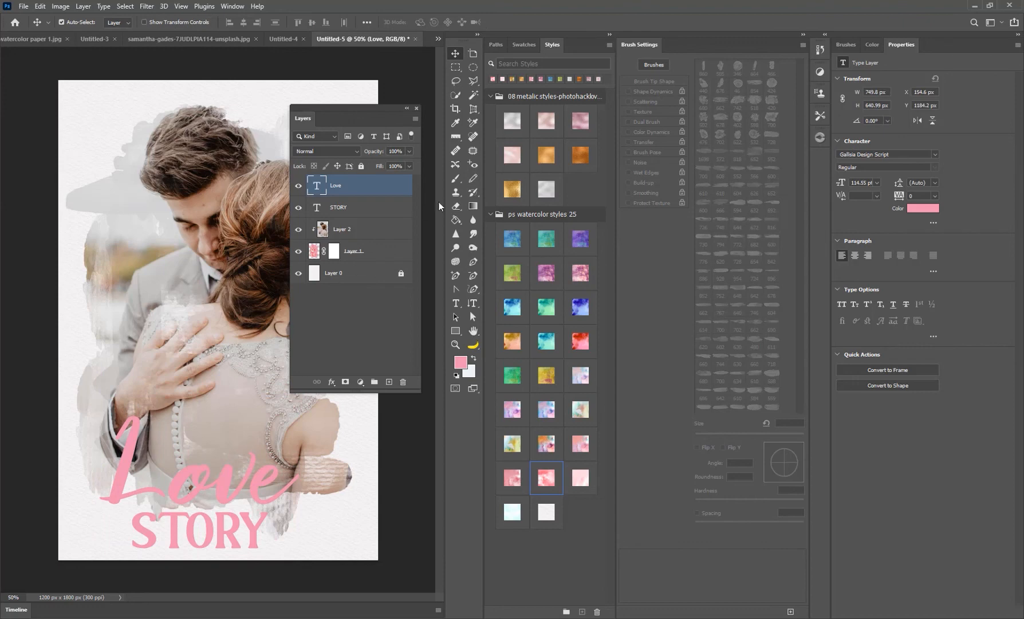
Apply the gold metallic style to Love and the dark copper metallic style to STORY.
click(512, 189)
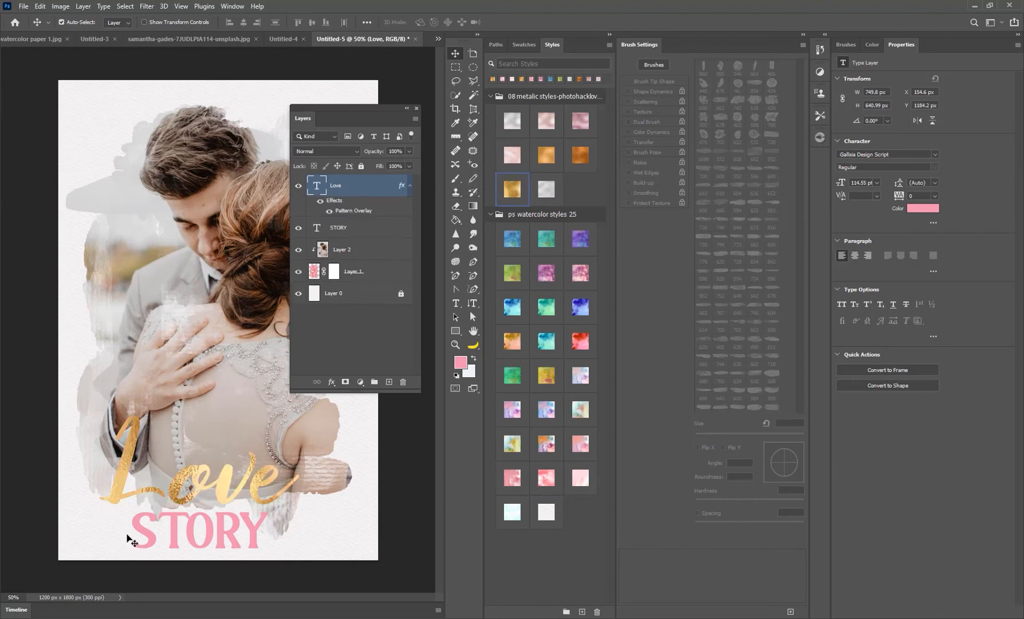
right_click(170, 533)
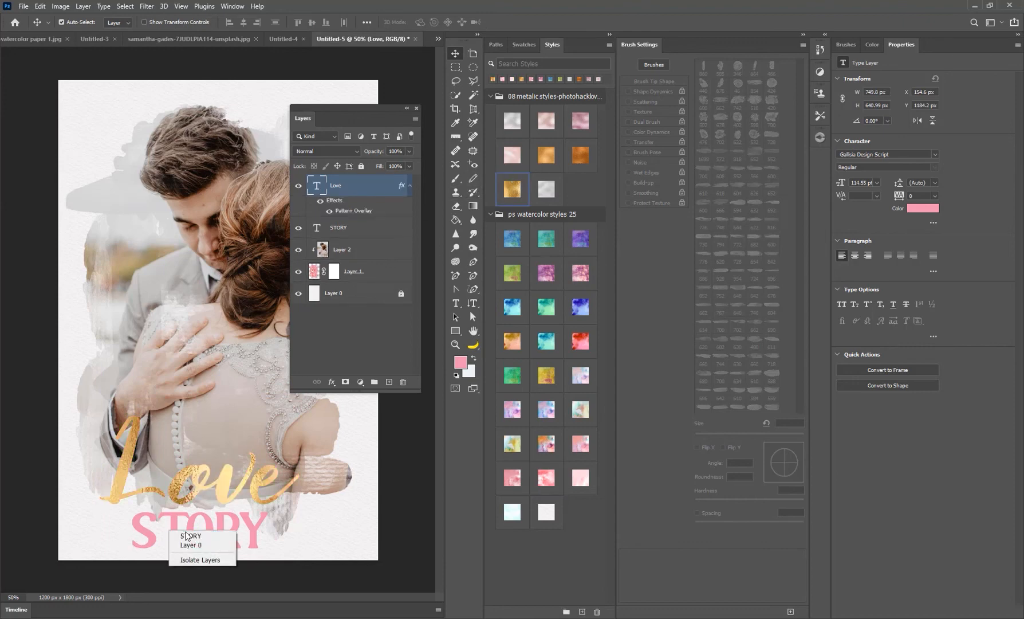
click(186, 536)
mouse_move(316, 110)
mouse_down()
mouse_move(660, 286)
mouse_move(563, 244)
mouse_move(613, 184)
mouse_move(649, 167)
mouse_up()
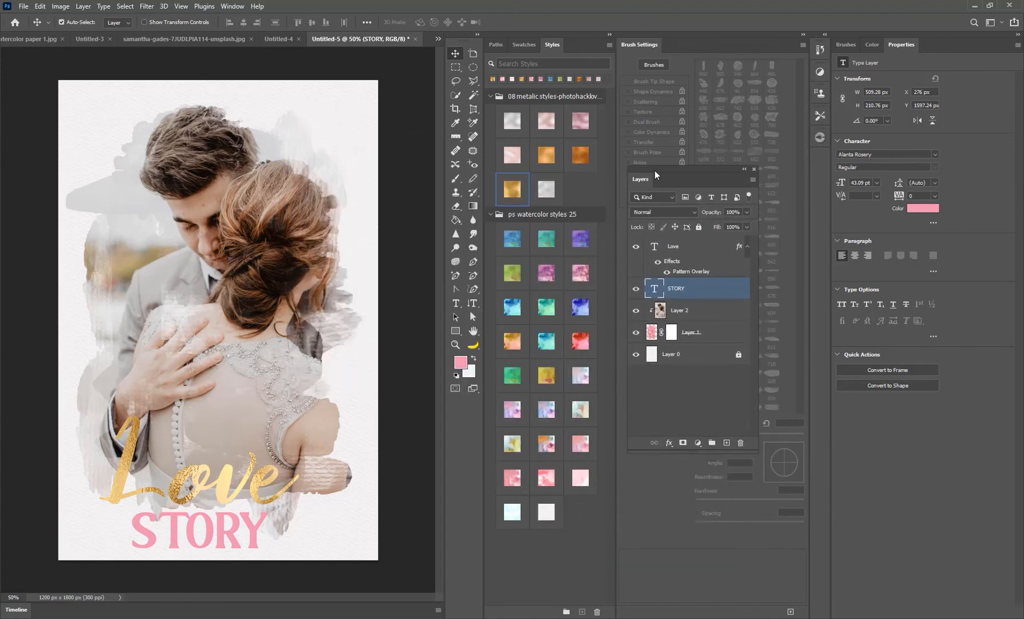
right_click(168, 529)
click(183, 537)
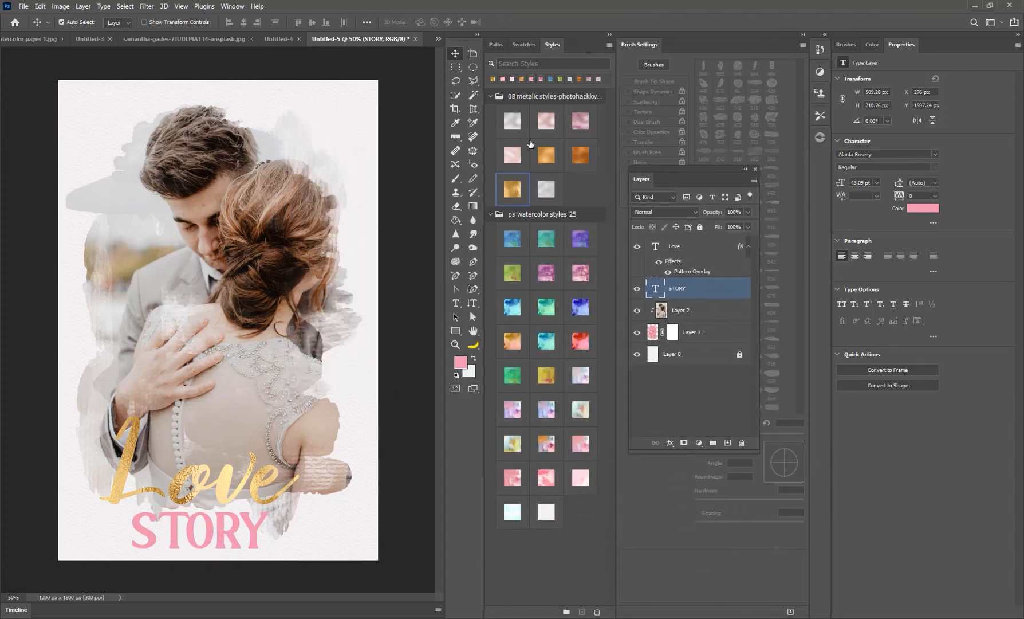
click(571, 157)
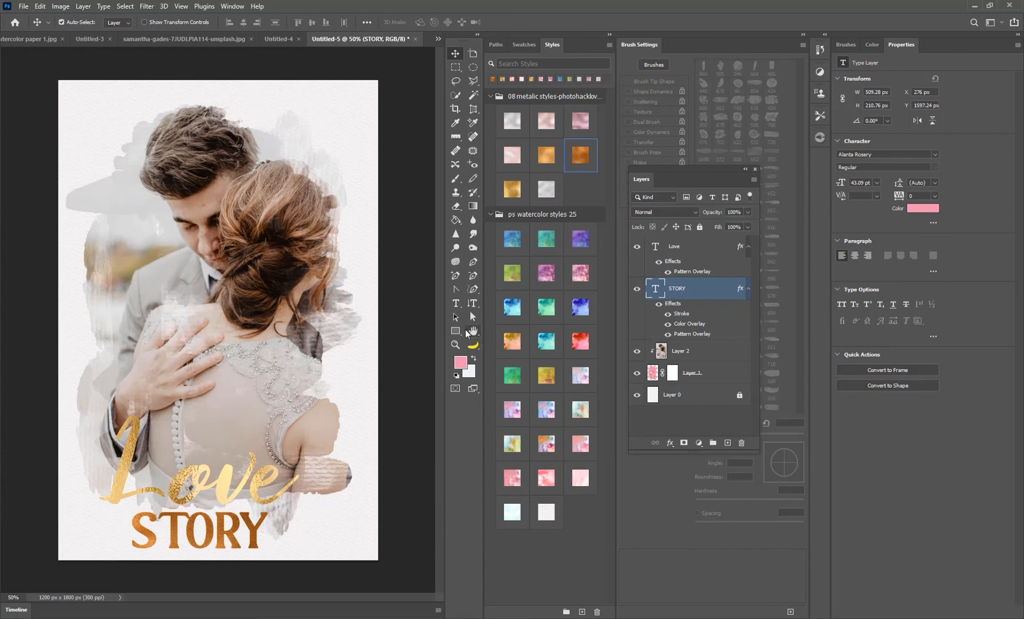
Create a new layer above STORY and choose the 7 px scattered-dot brush with 157% spacing.
click(455, 179)
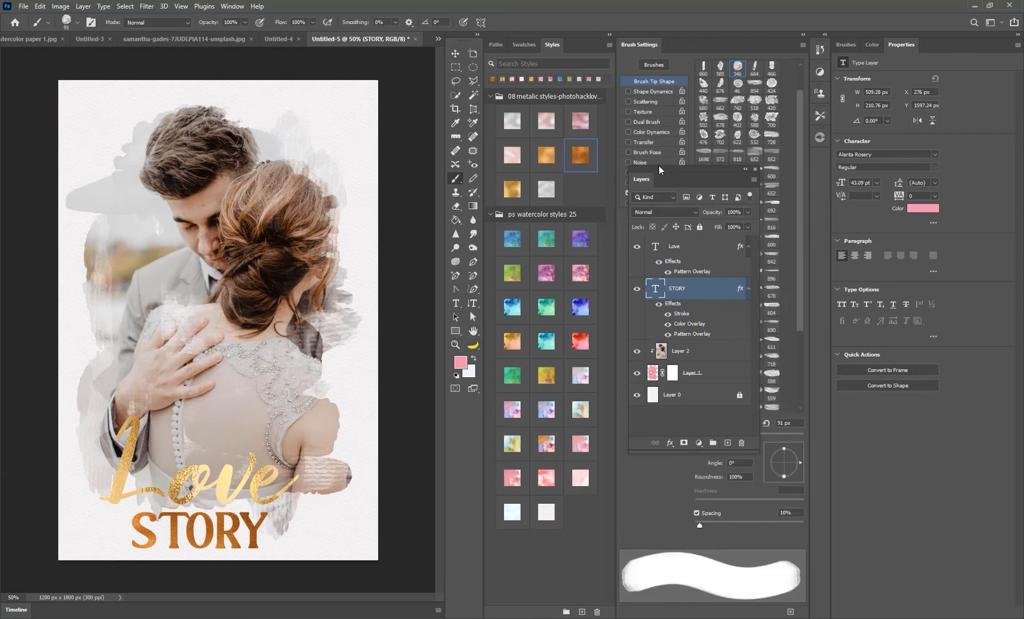
mouse_move(660, 179)
mouse_down()
mouse_move(505, 86)
mouse_move(546, 88)
mouse_up()
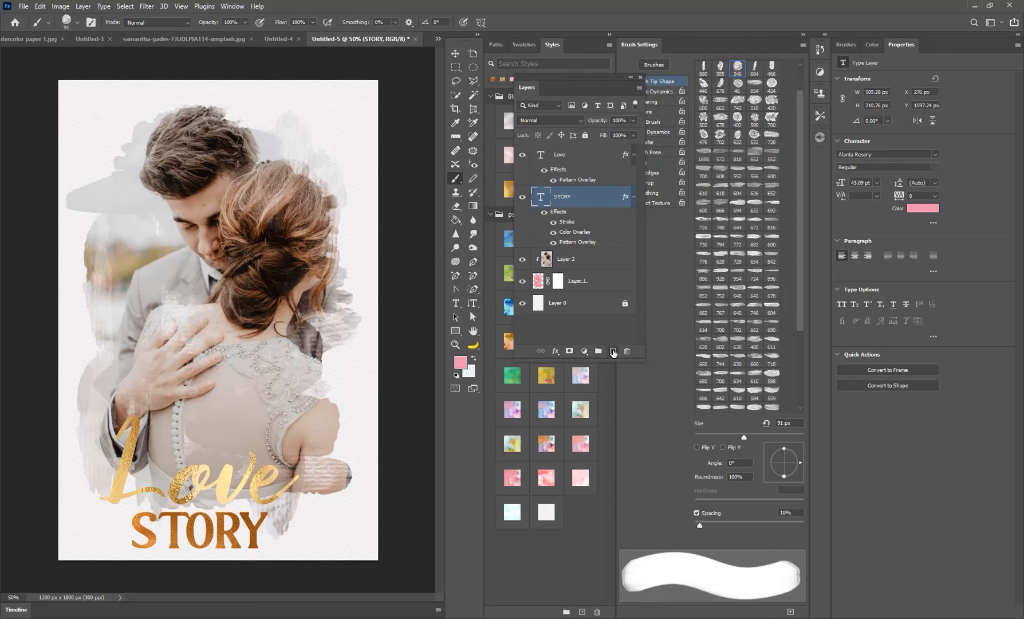
click(613, 350)
click(75, 24)
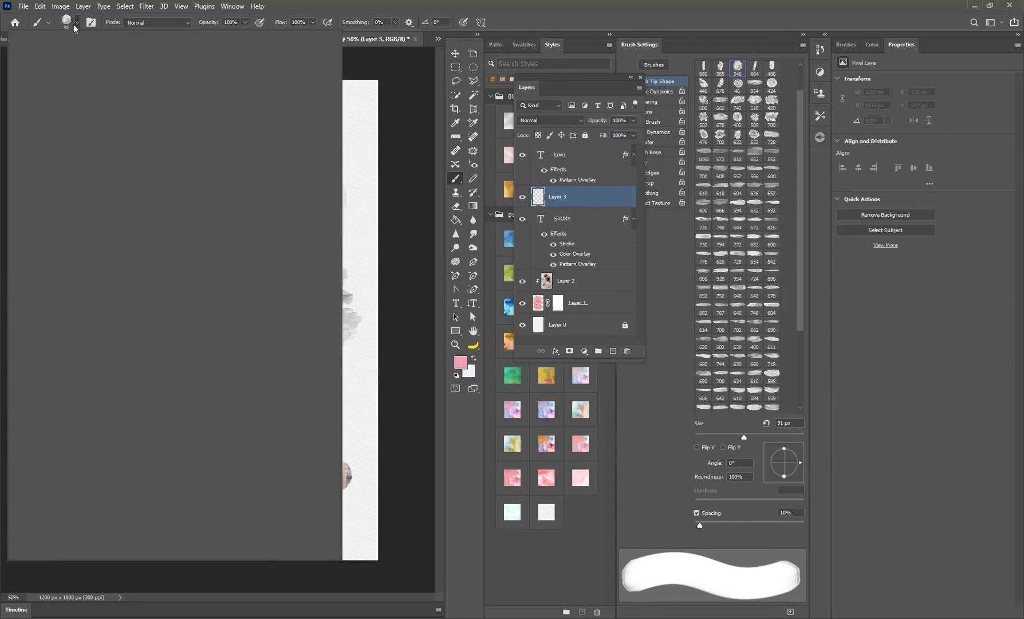
click(54, 532)
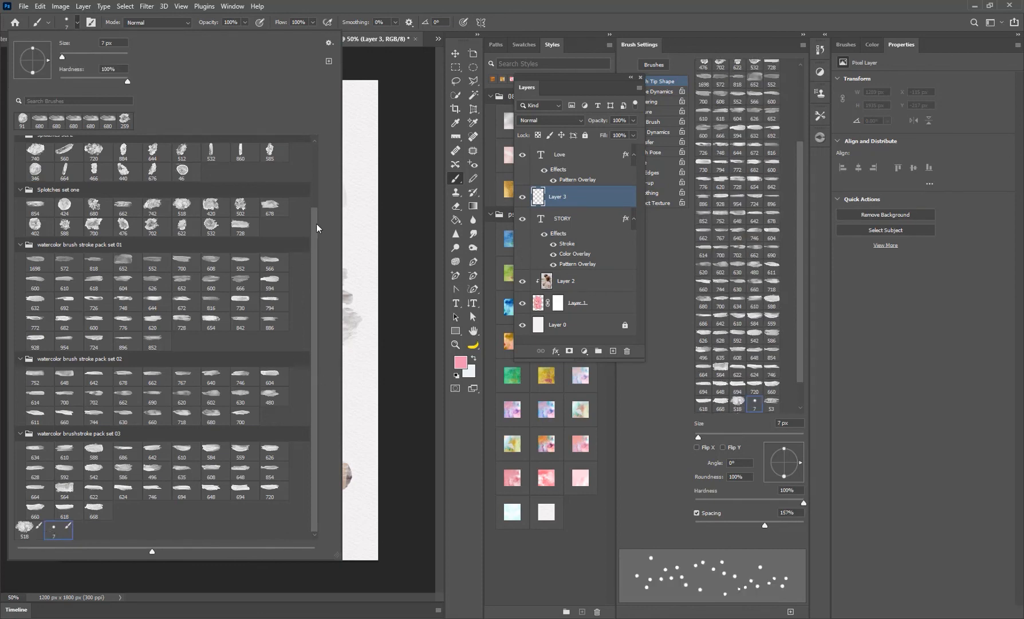
scroll(311, 193, up, 3)
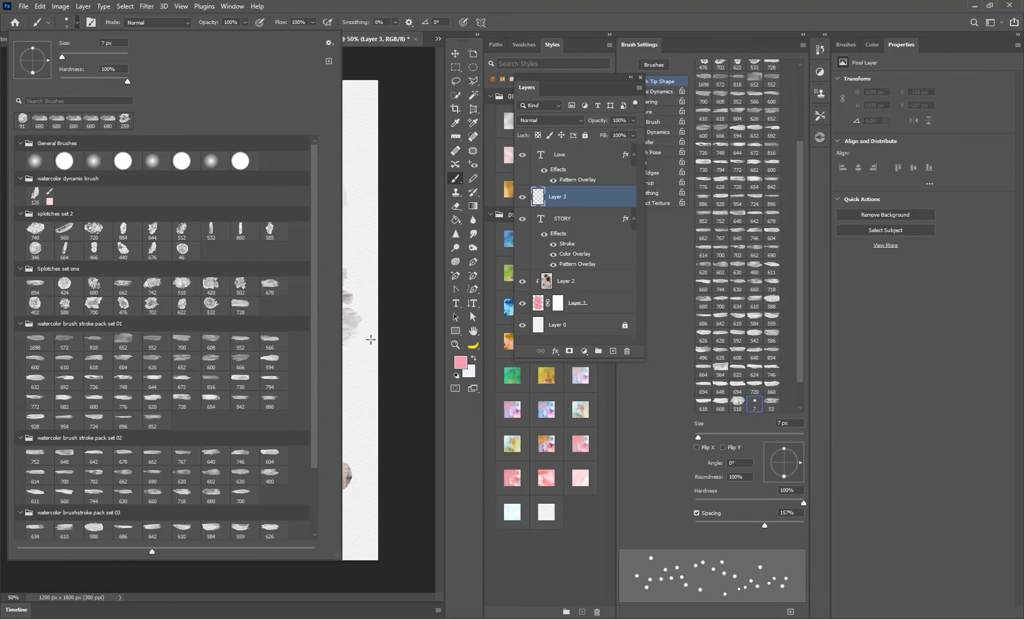
Apply the gold metallic style to the new layer and paint scattered gold dots on both sides of the lettering.
click(563, 197)
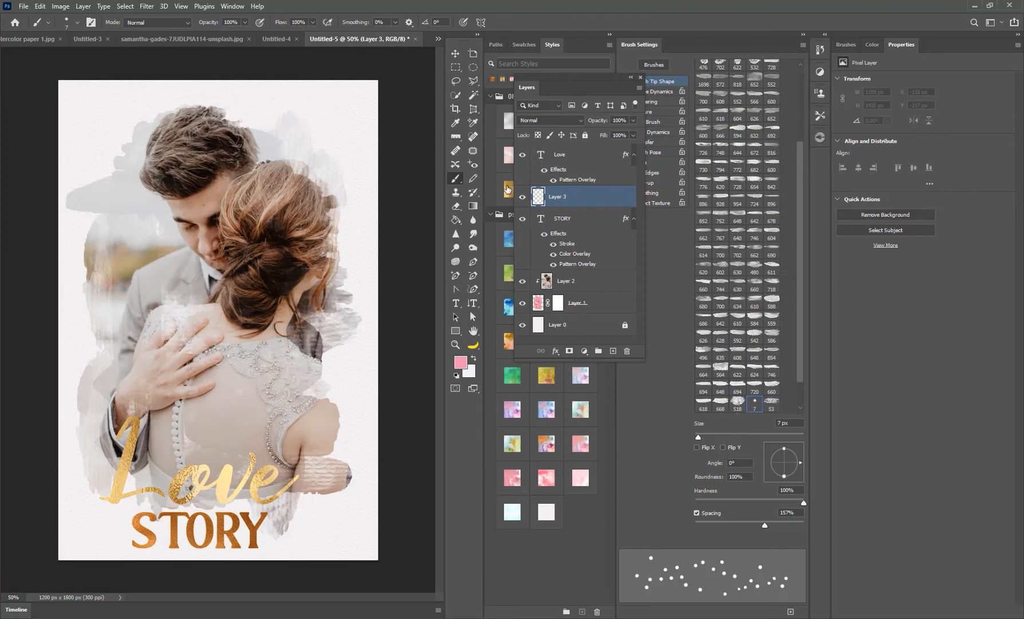
click(507, 185)
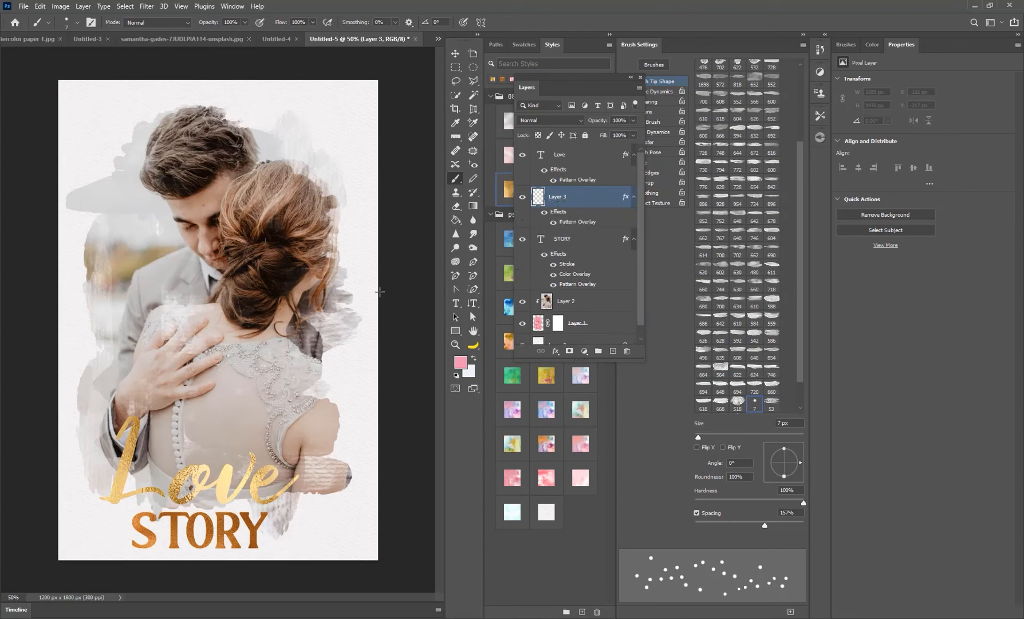
mouse_move(271, 435)
mouse_down()
mouse_move(340, 429)
mouse_move(311, 510)
mouse_move(278, 519)
mouse_move(287, 500)
mouse_move(246, 536)
mouse_move(308, 518)
mouse_move(328, 540)
mouse_move(350, 498)
mouse_up()
mouse_move(73, 503)
mouse_down()
mouse_move(108, 528)
mouse_move(128, 511)
mouse_up()
mouse_move(326, 536)
mouse_down()
mouse_move(335, 506)
mouse_move(359, 515)
mouse_move(351, 535)
mouse_move(318, 498)
mouse_up()
mouse_move(119, 516)
mouse_down()
mouse_move(130, 551)
mouse_move(123, 541)
mouse_up()
click(25, 7)
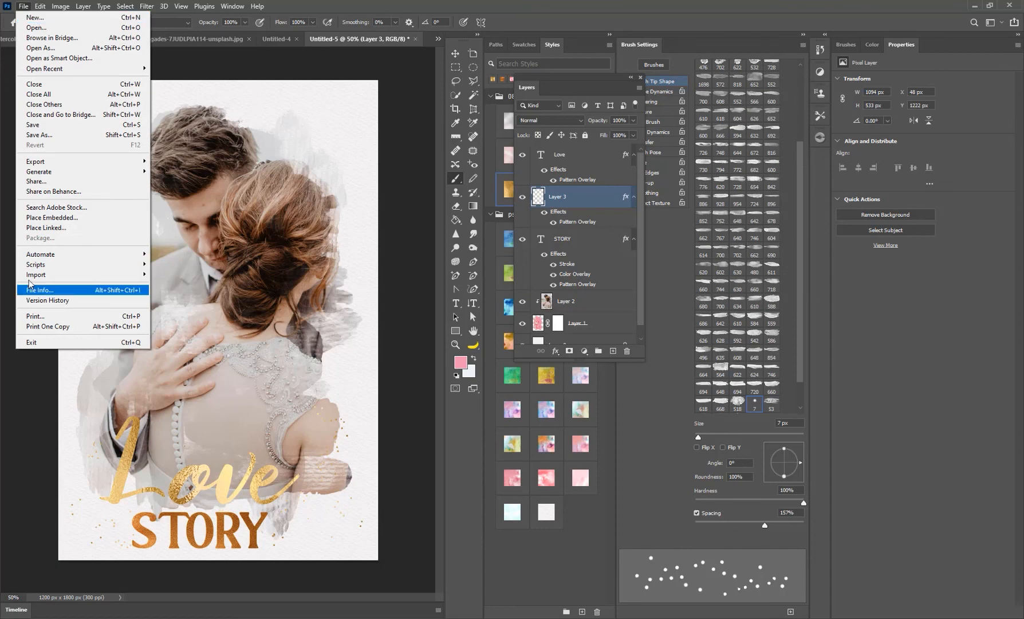
click(391, 128)
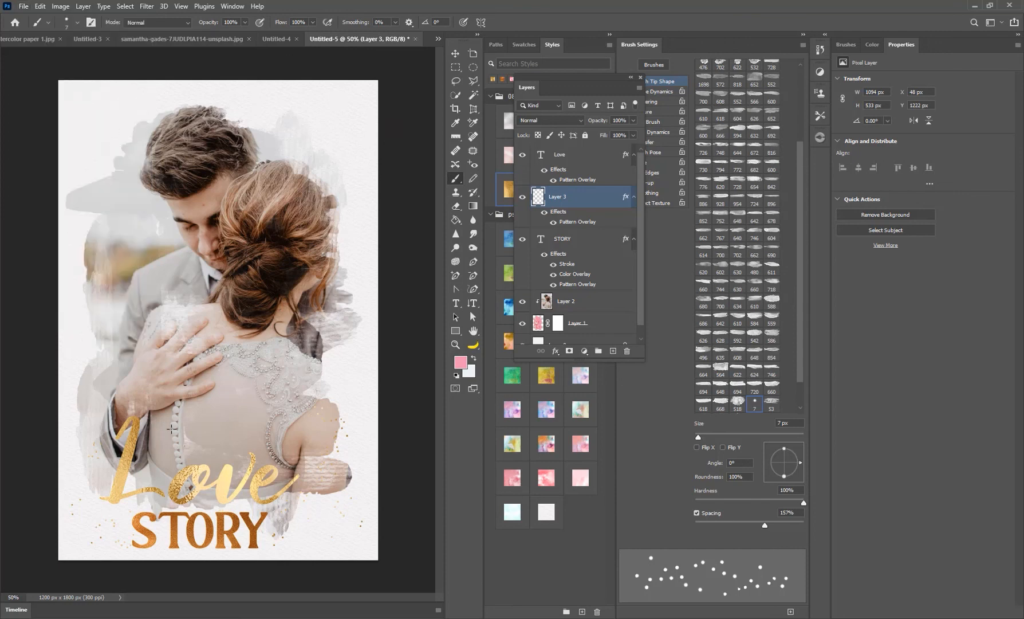